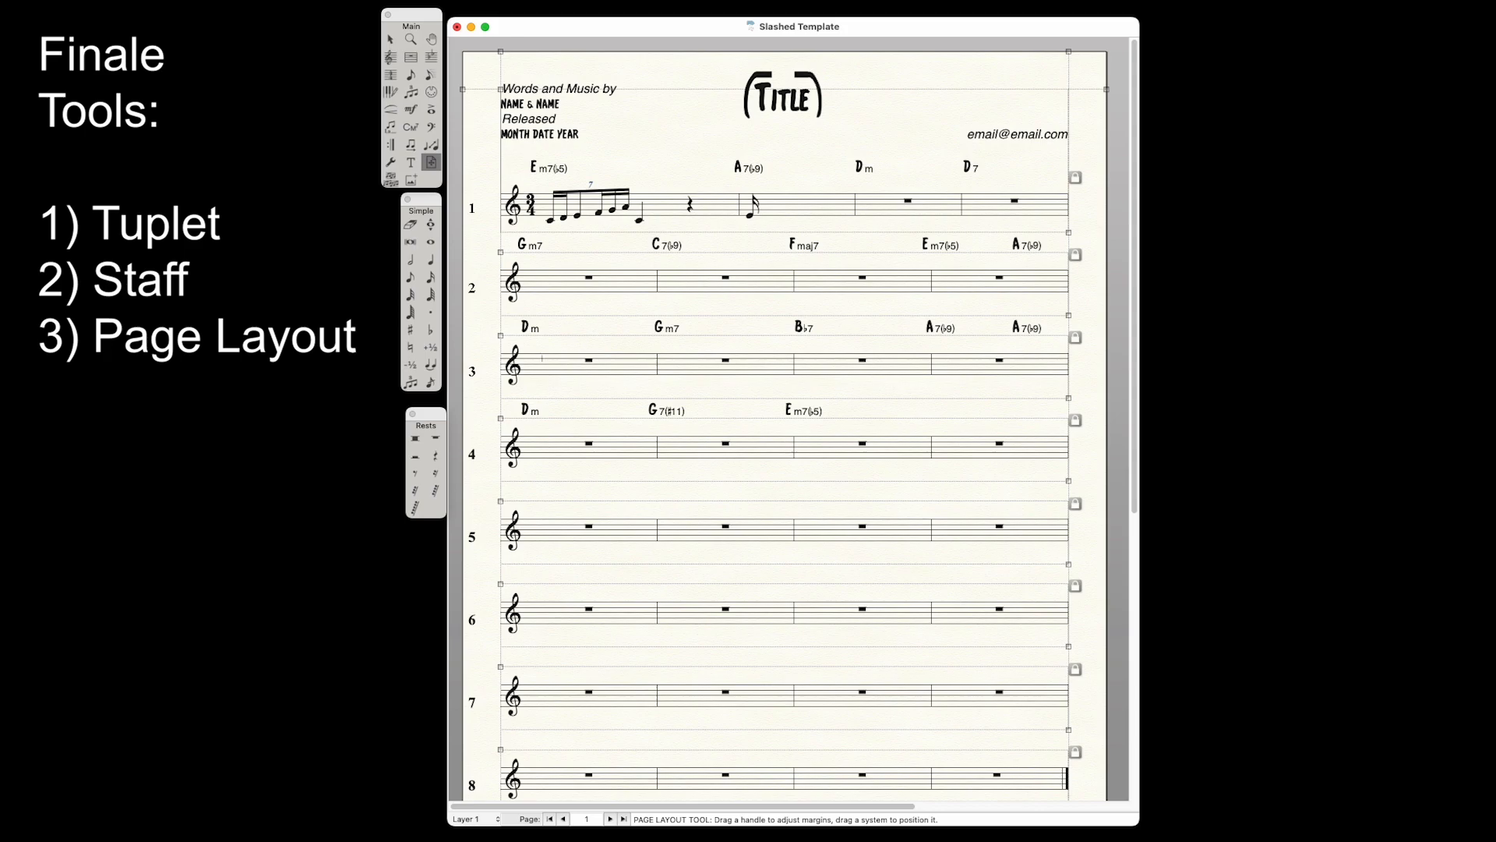
- Try to enter sixteenth-note and eighth-note triplets in the second measure with the Simple Tuplet tool, and undo them
left_click(412, 383)
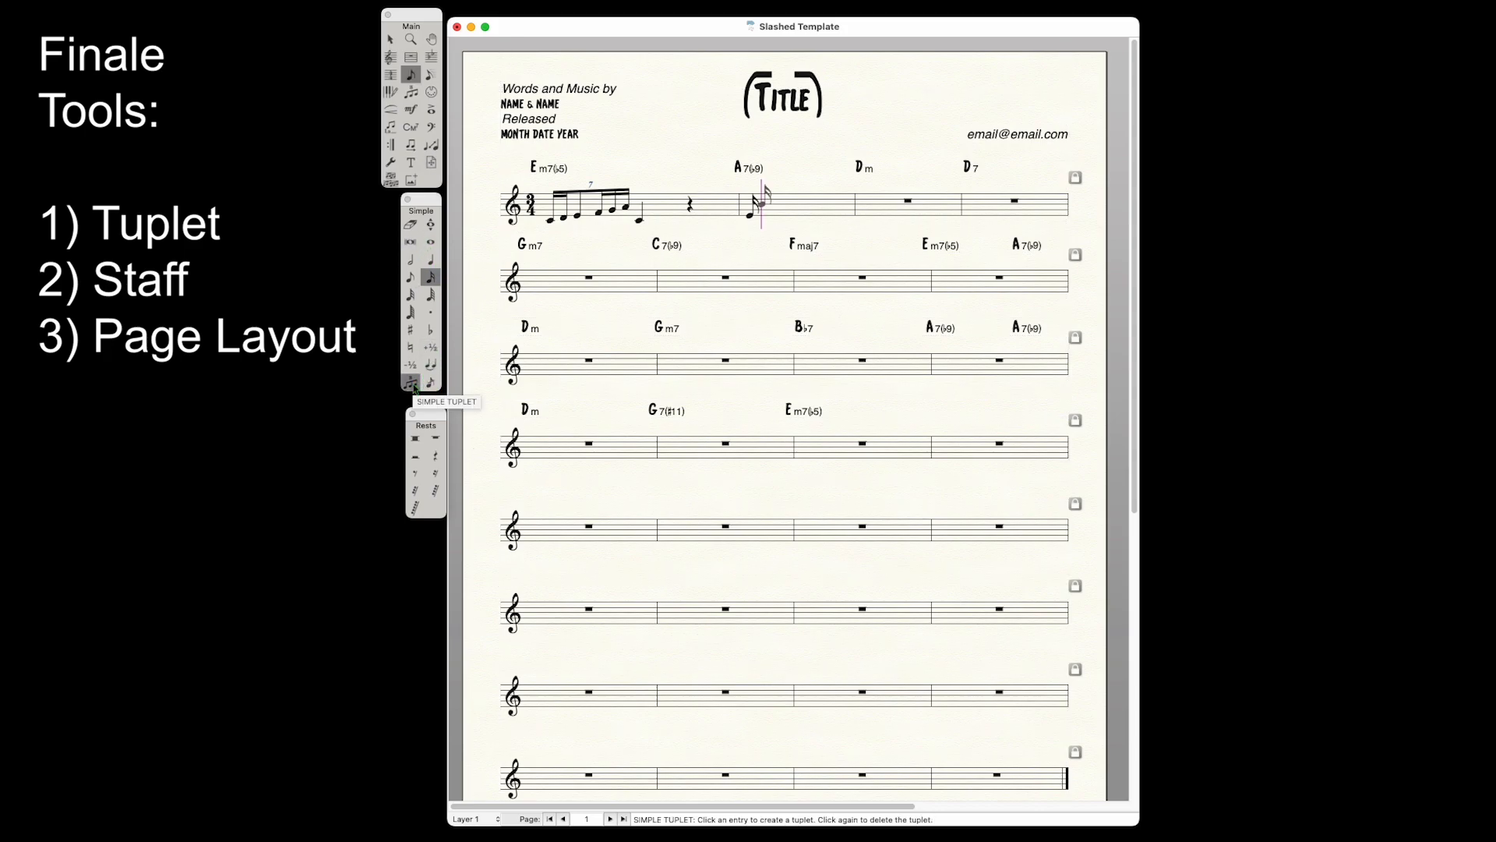
left_click(409, 278)
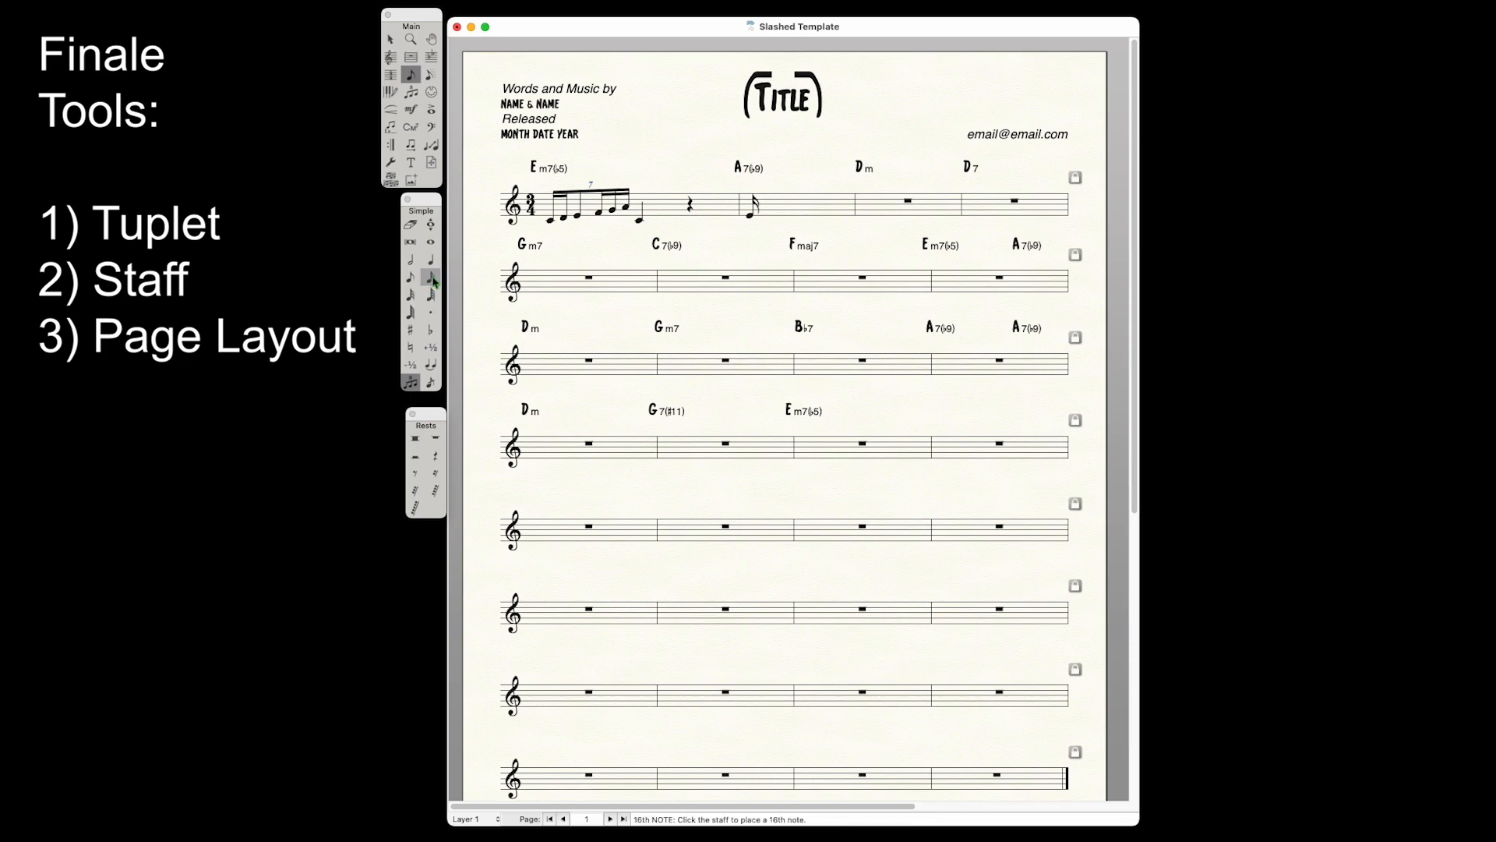
left_click(431, 277)
left_click(782, 206)
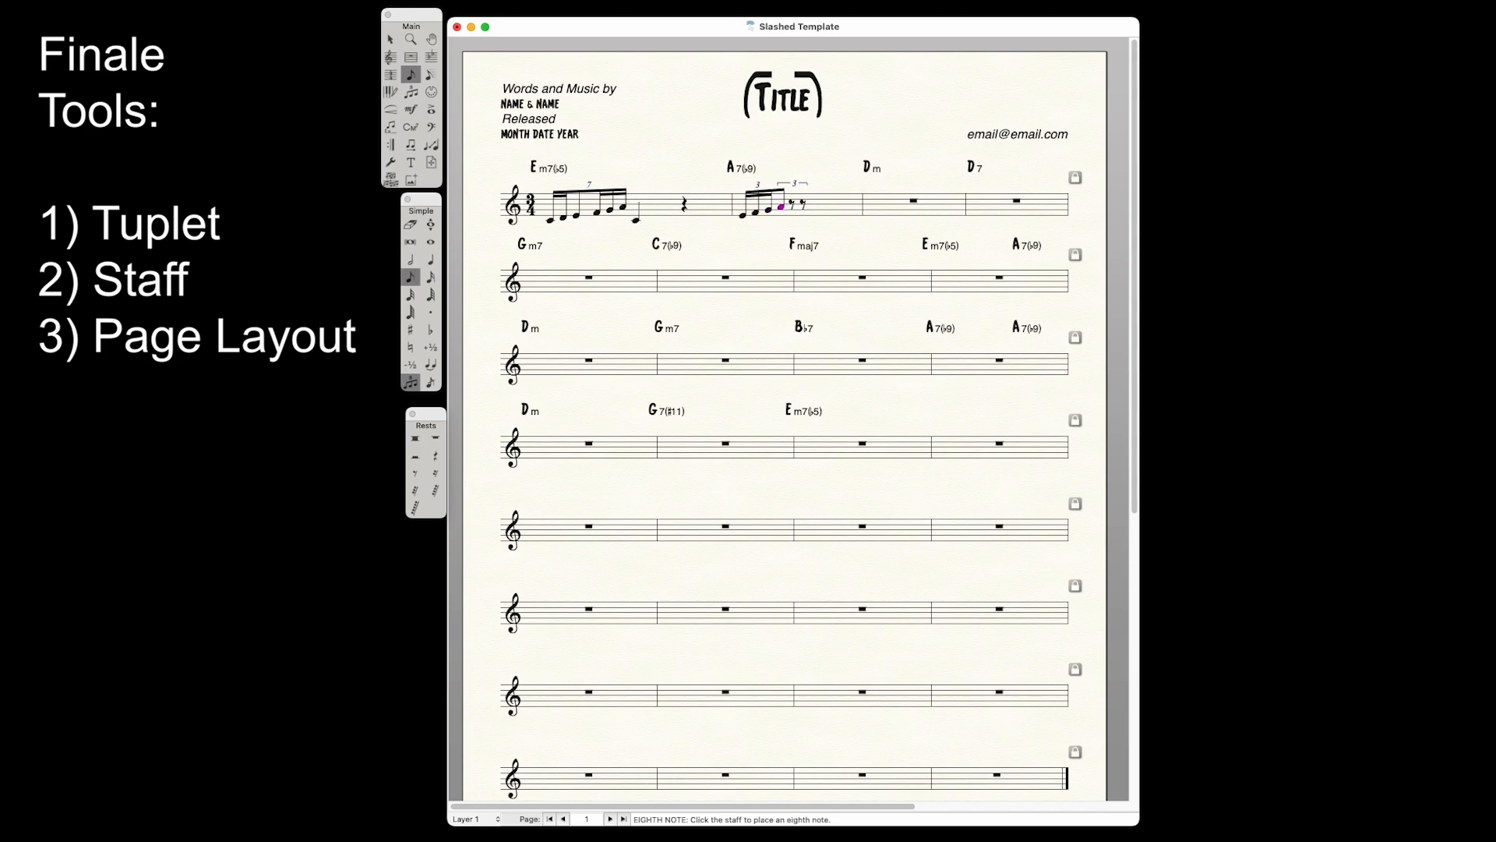
key("super+z")
key("super+z")
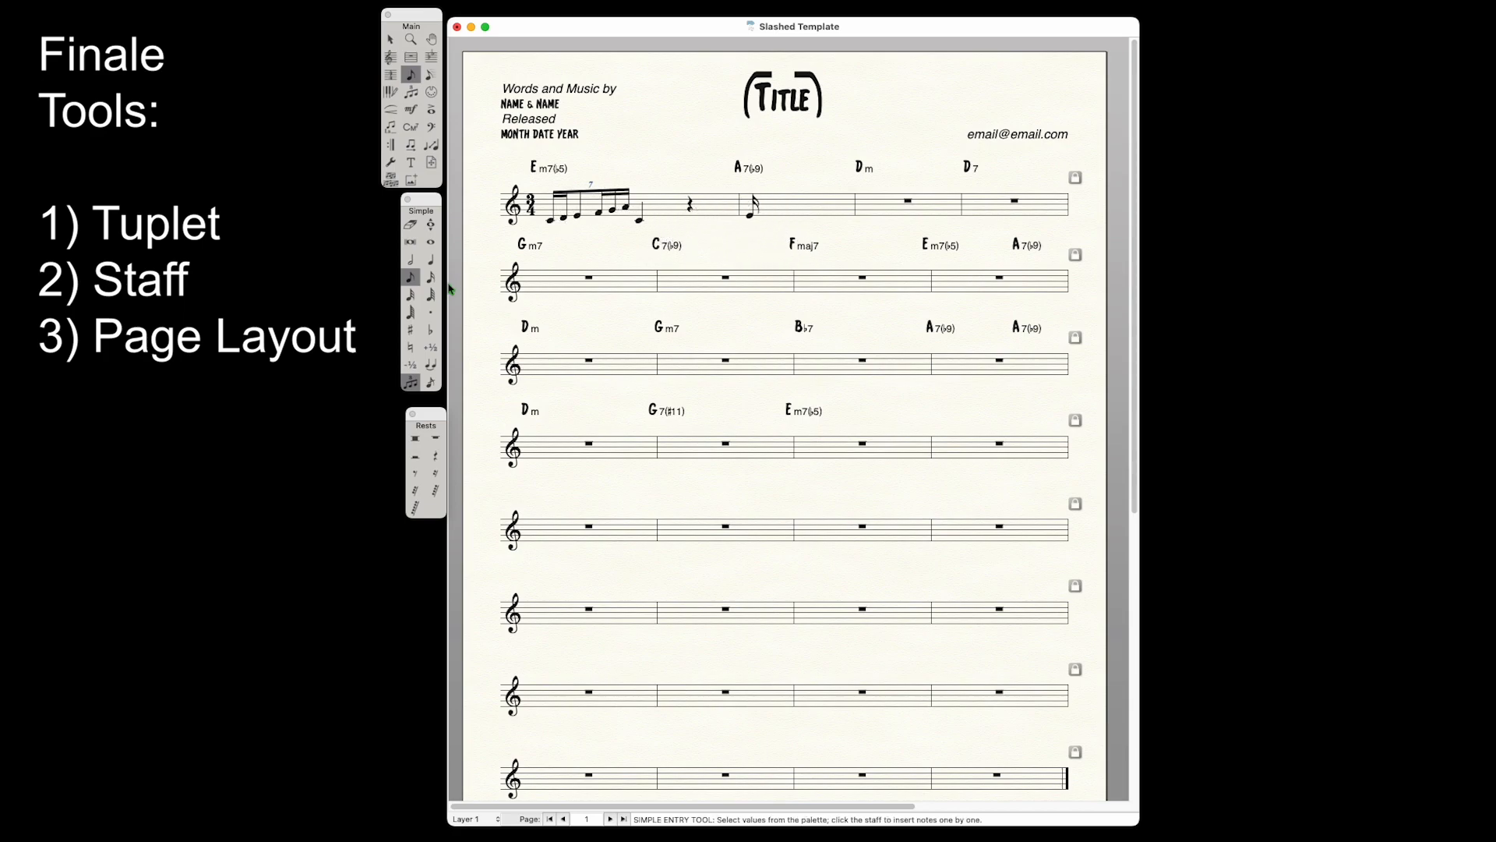
- Erase the single sixteenth note in the second measure
left_click(410, 225)
left_click(752, 213)
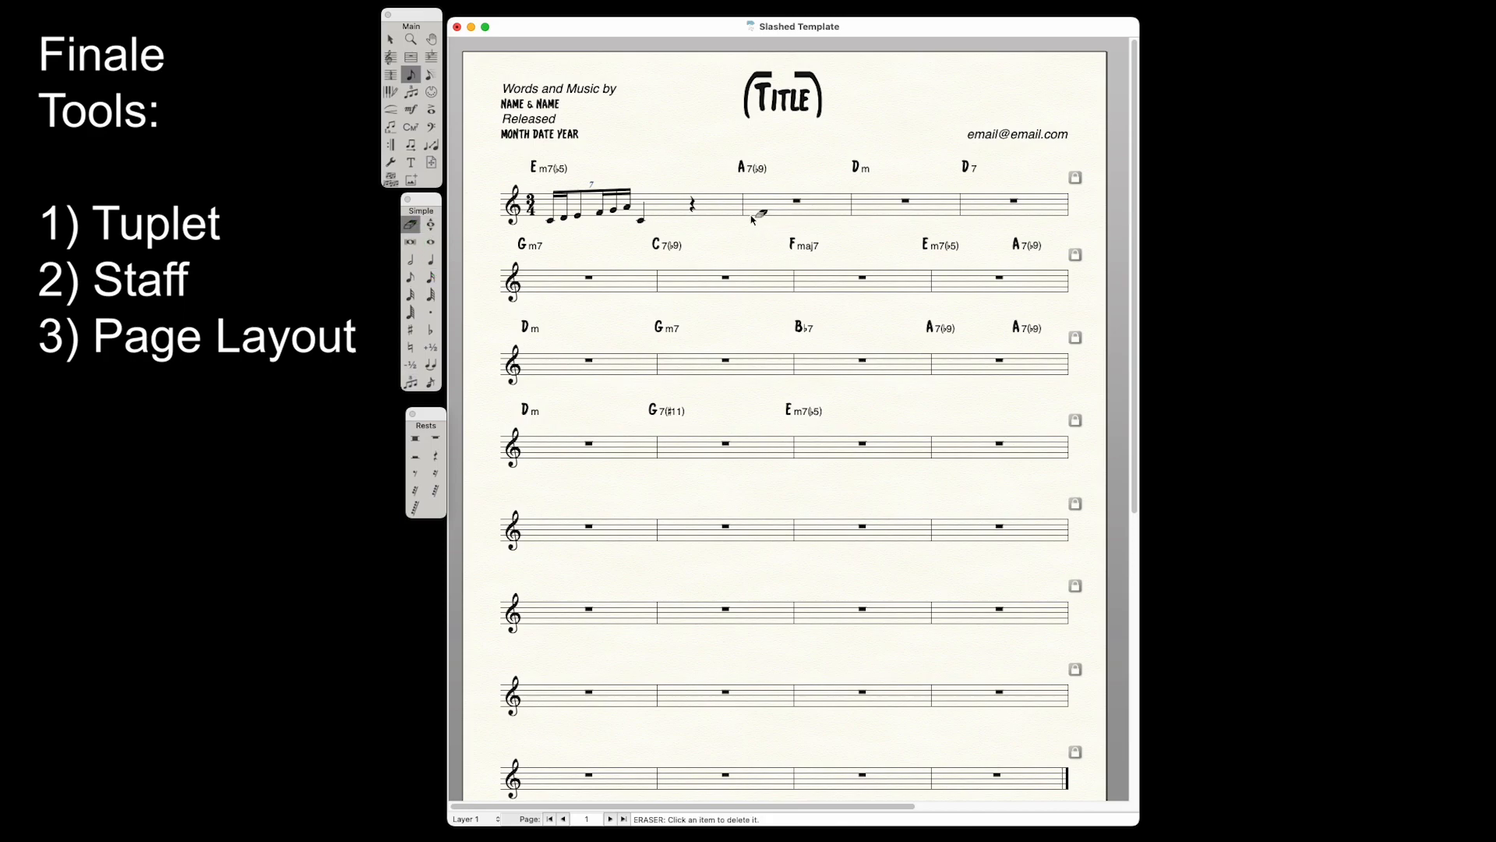
left_click(430, 277)
left_click(410, 382)
left_click(410, 382)
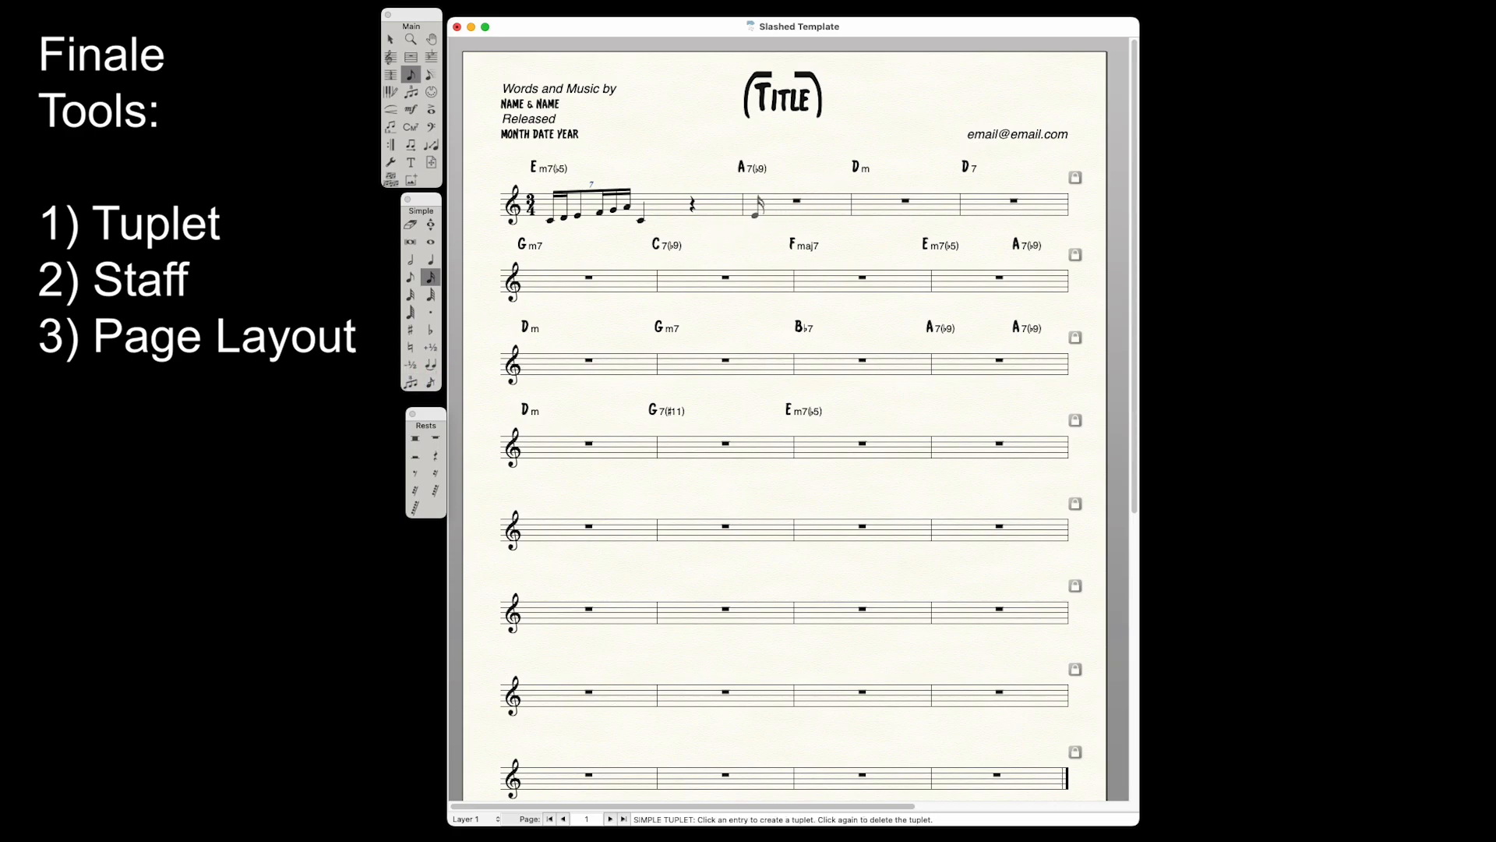
- Enter a septuplet of seven sixteenth notes in the second measure using Speedy Entry
left_click(430, 75)
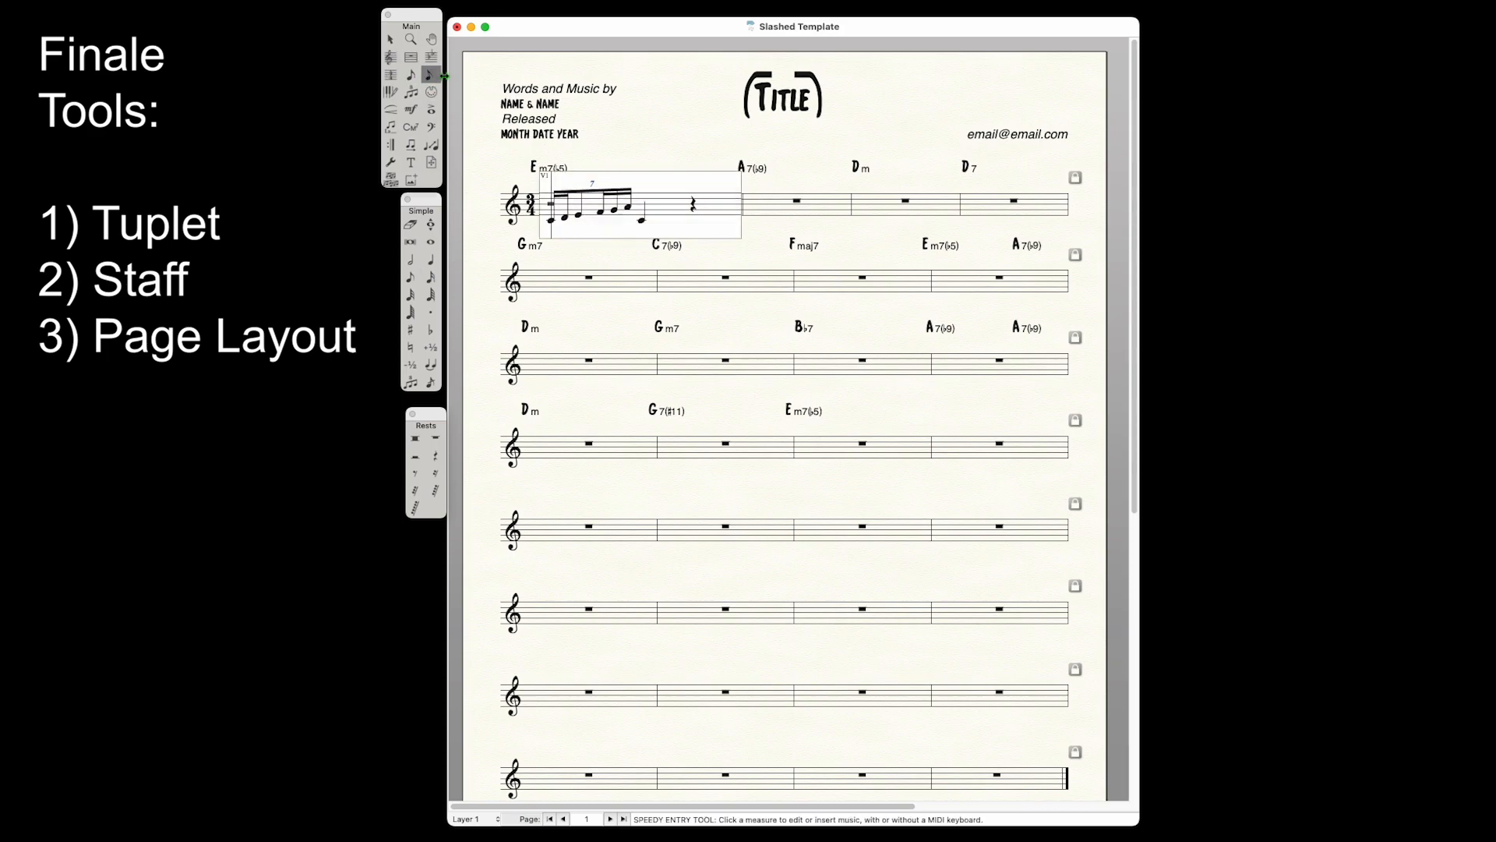
left_click(745, 208)
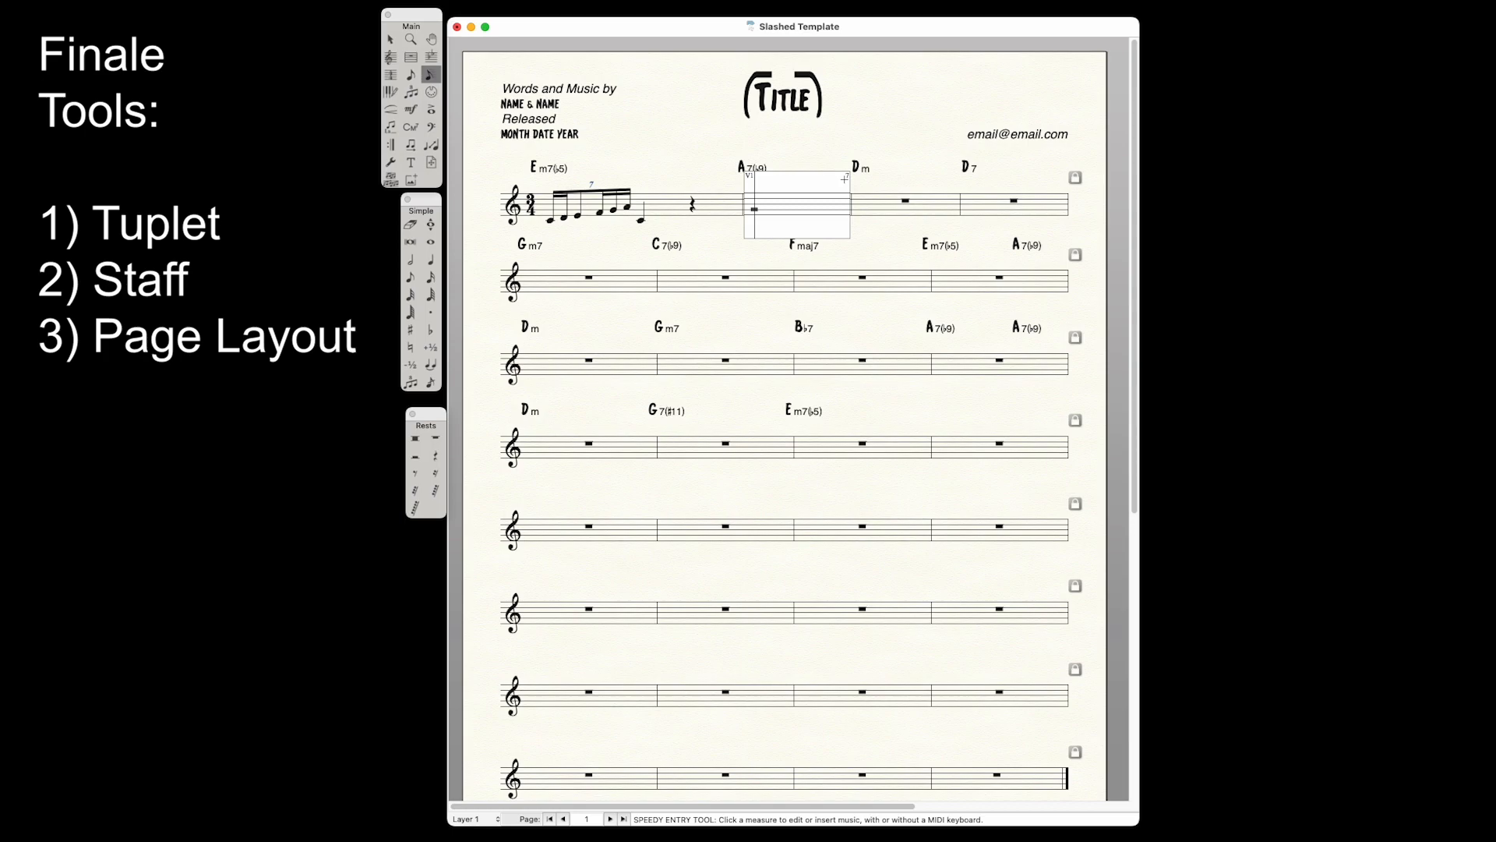
key("3")
key("3")
key("3")
key("3")
key("3")
key("3")
key("3")
key("Escape")
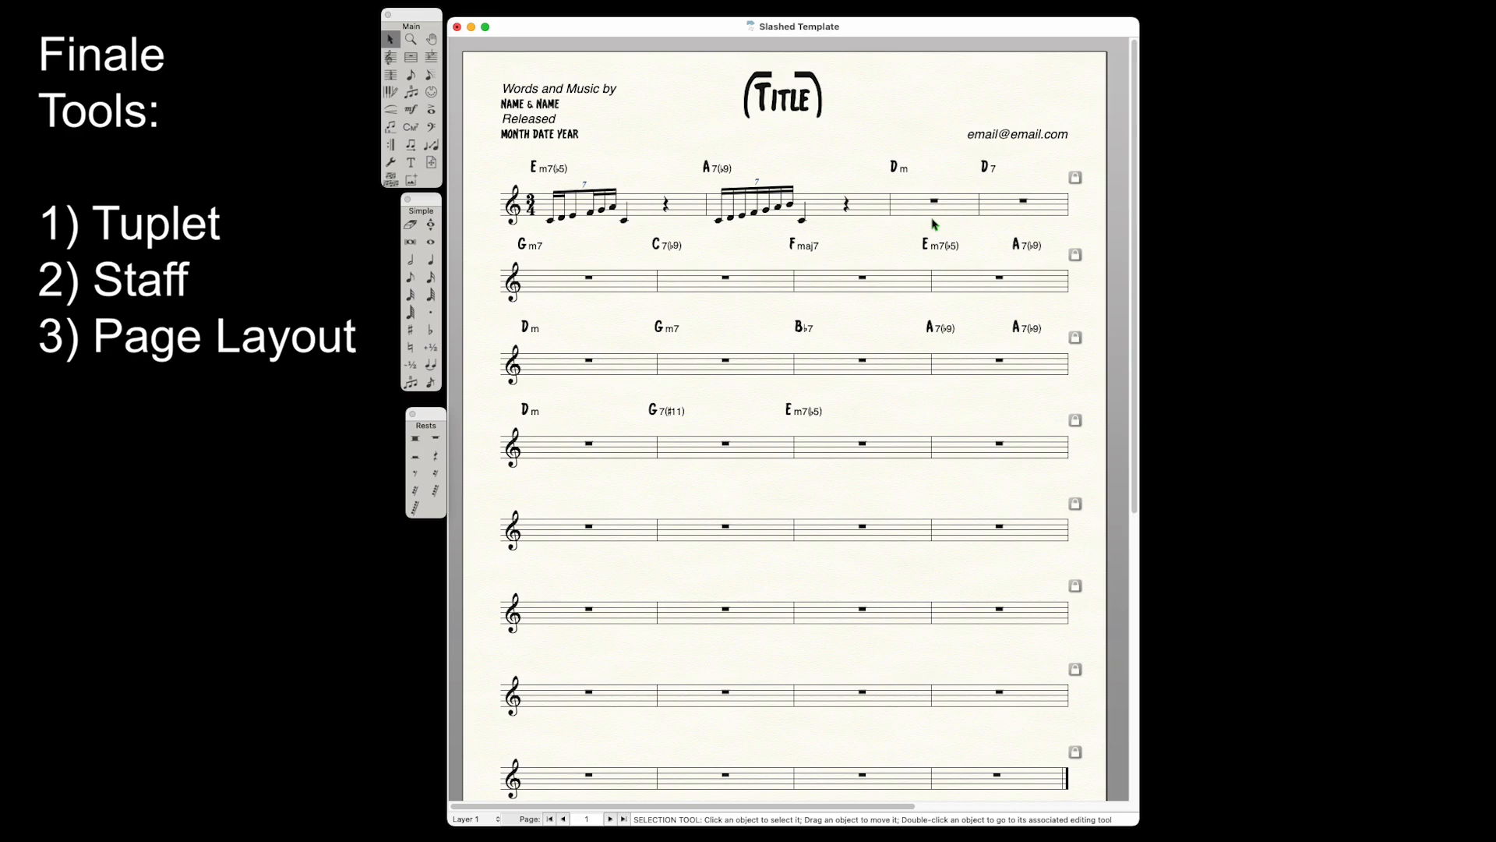
- Undo the septuplet entry in the second measure
key("super+z")
key("super+z")
key("super+z")
key("super+z")
key("super+z")
key("super+z")
key("super+z")
key("super+z")
key("super+z")
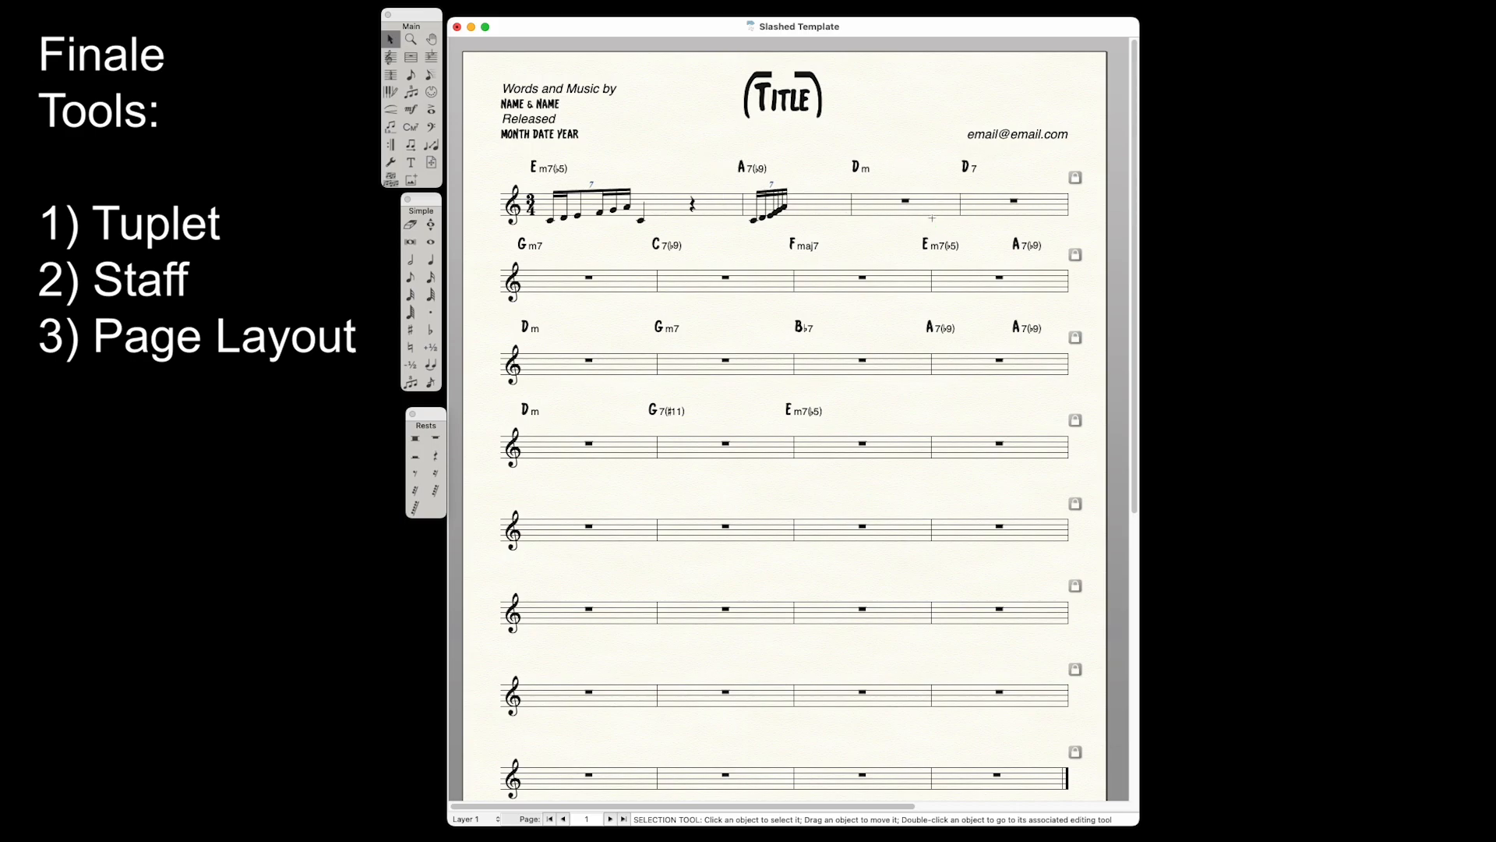
key("super+z")
- Enter a new septuplet of seven sixteenth notes in the second measure using Speedy Entry
left_click(431, 76)
left_click(431, 78)
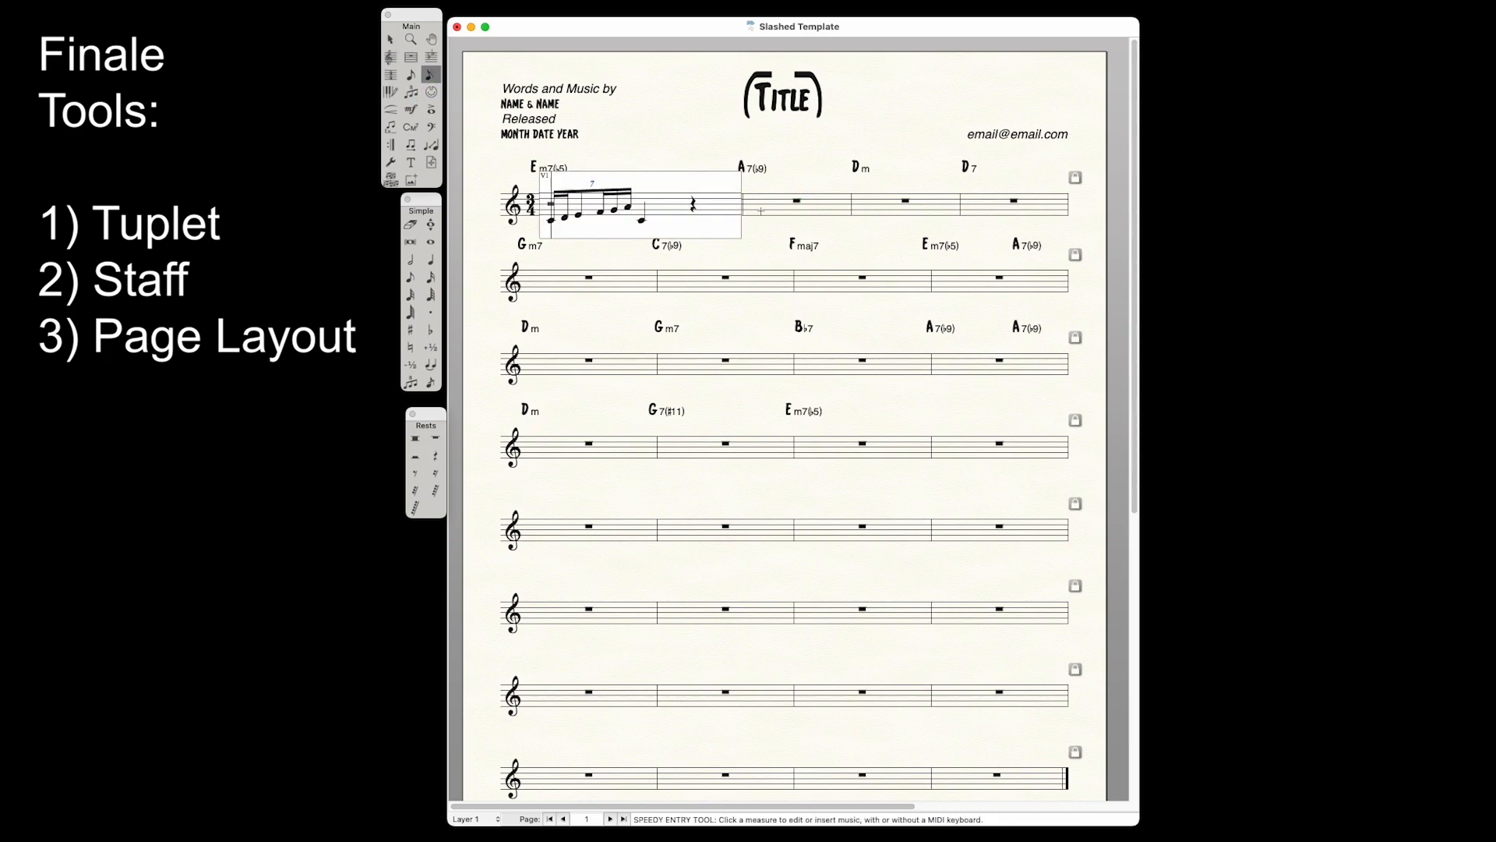
left_click(755, 207)
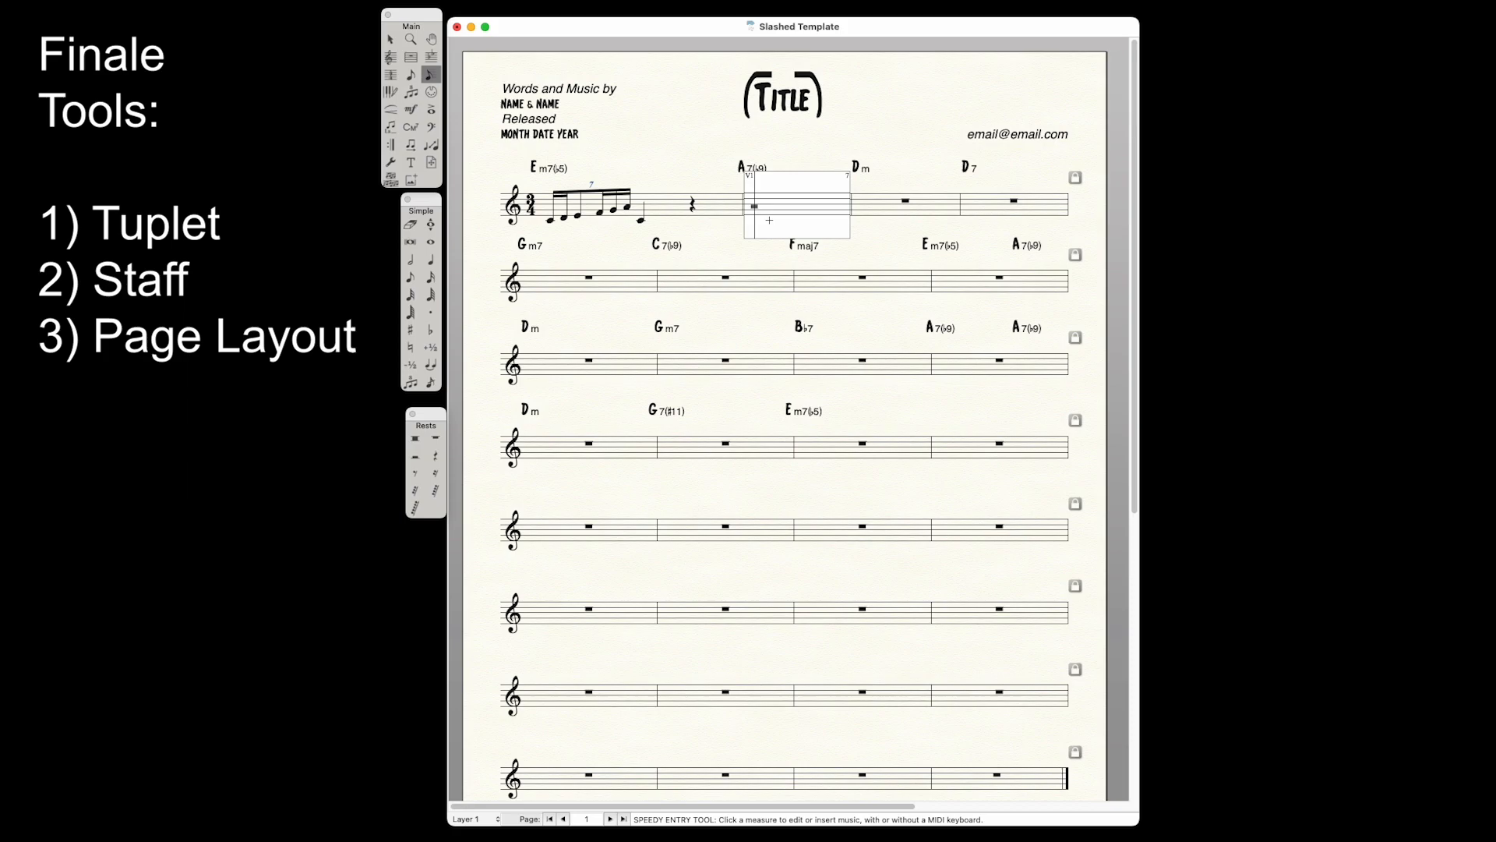
key("3")
key("3")
key("3")
key("3")
key("3")
key("3")
key("3")
left_click(391, 38)
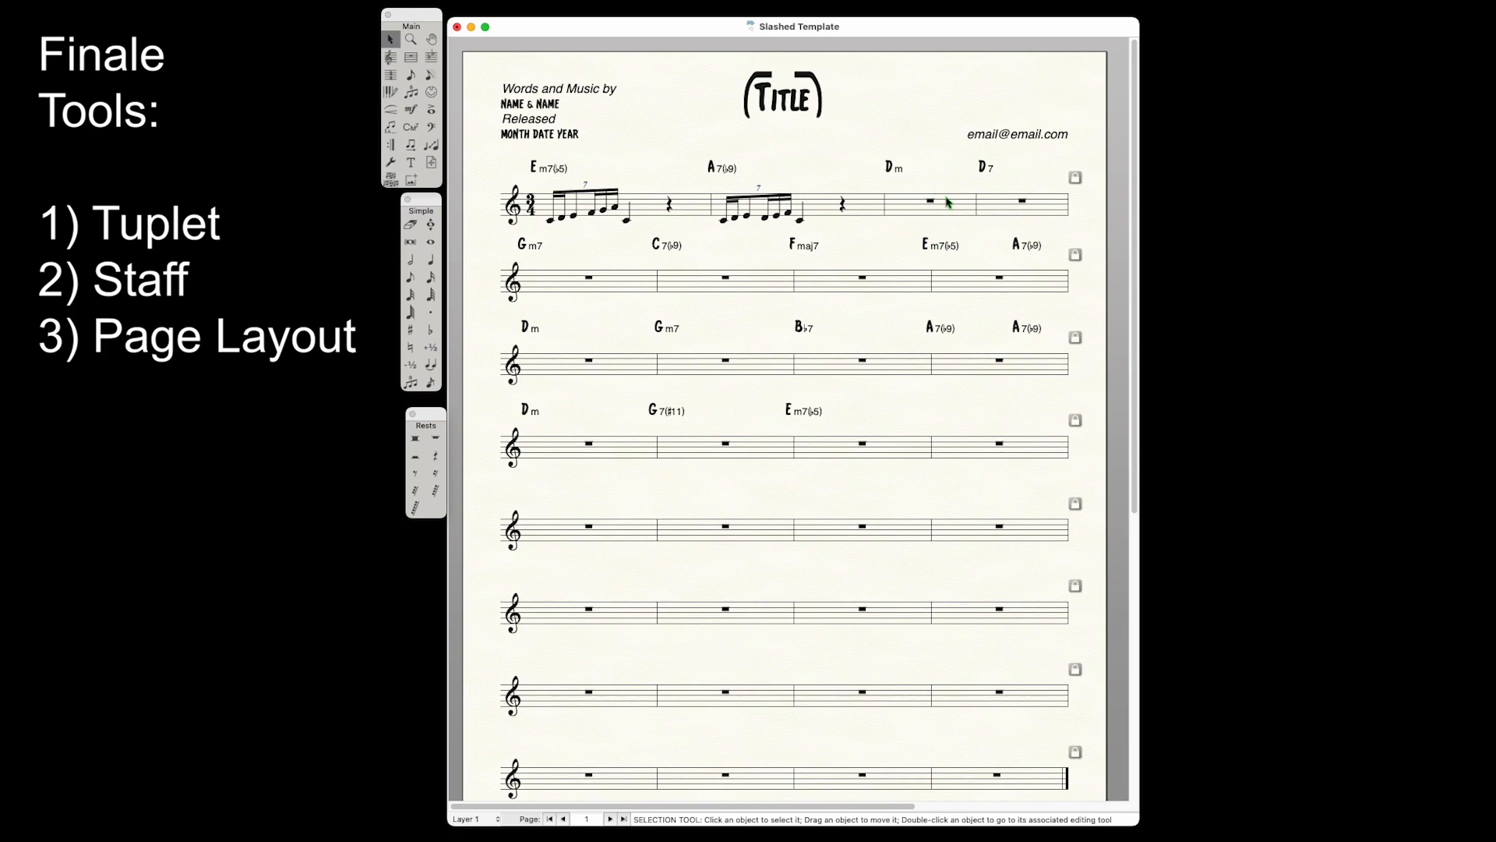
- Enter a quadruplet of four single quarter notes in the third measure using Speedy Entry, and undo it
left_click(430, 74)
left_click(906, 221)
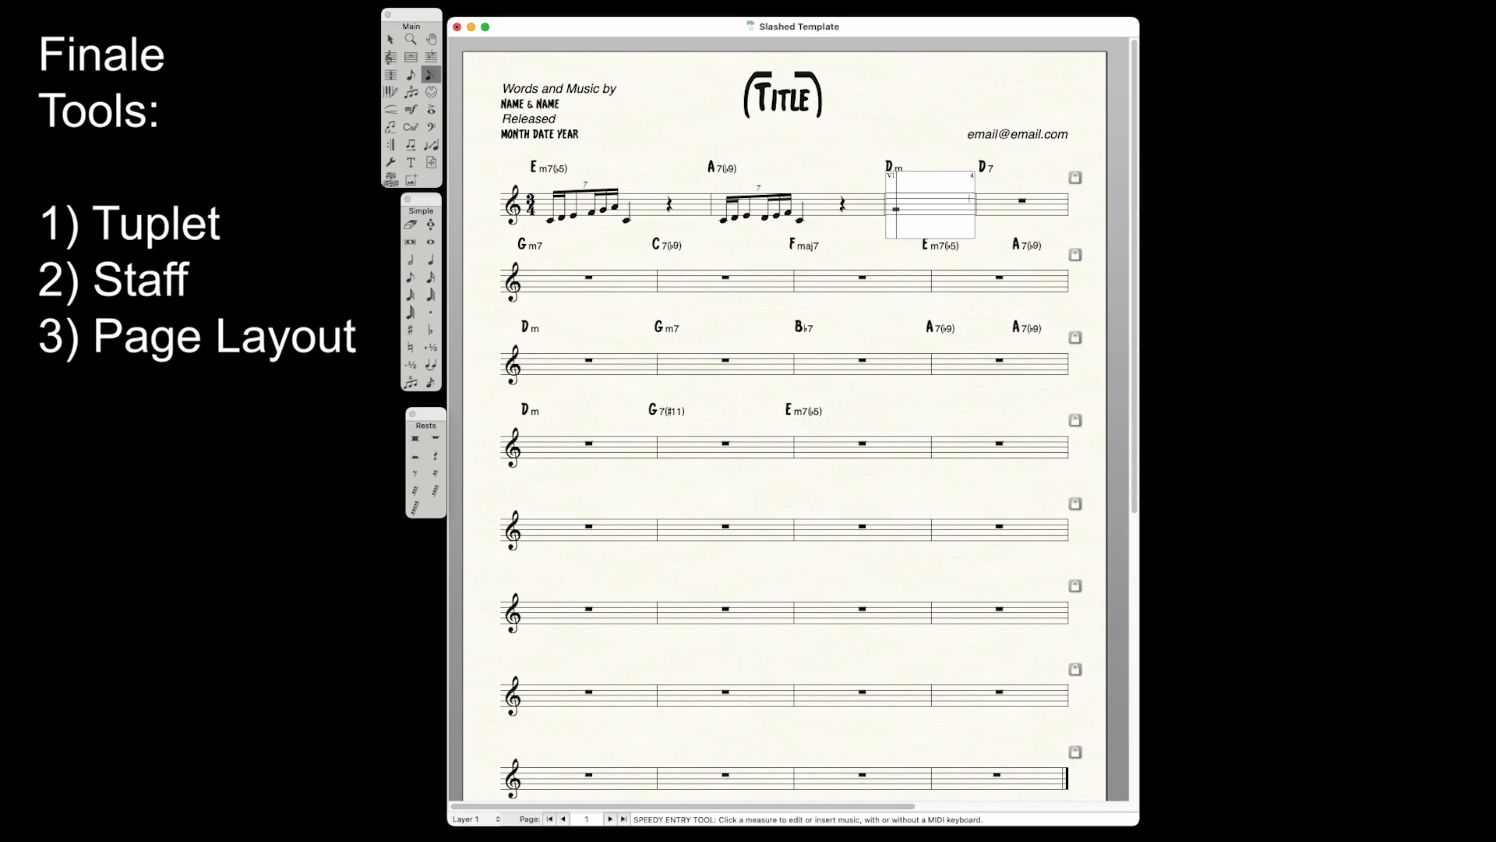
key("5")
key("5")
key("5")
key("5")
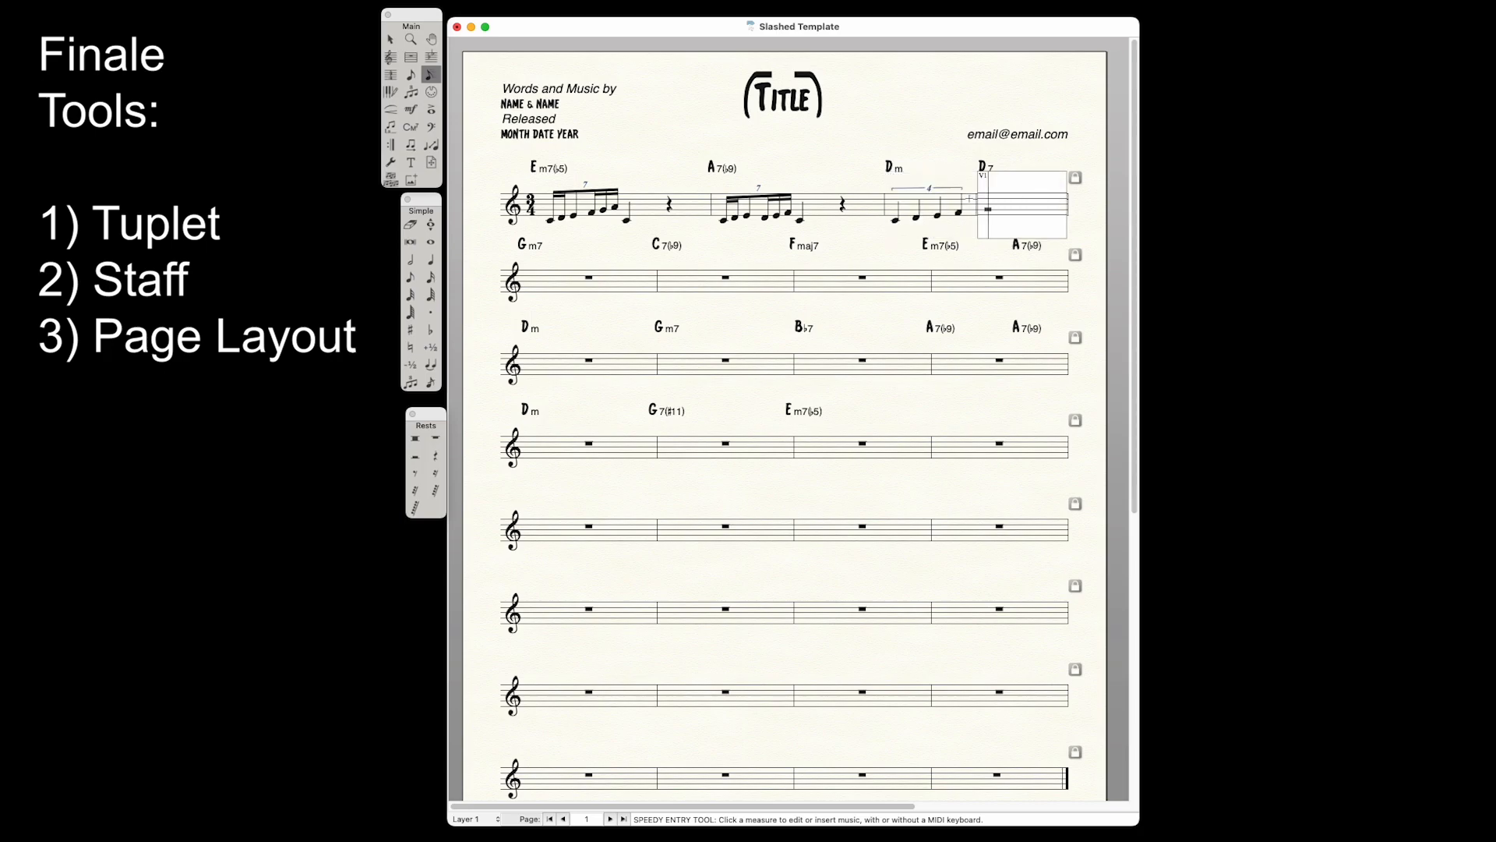
left_click(390, 39)
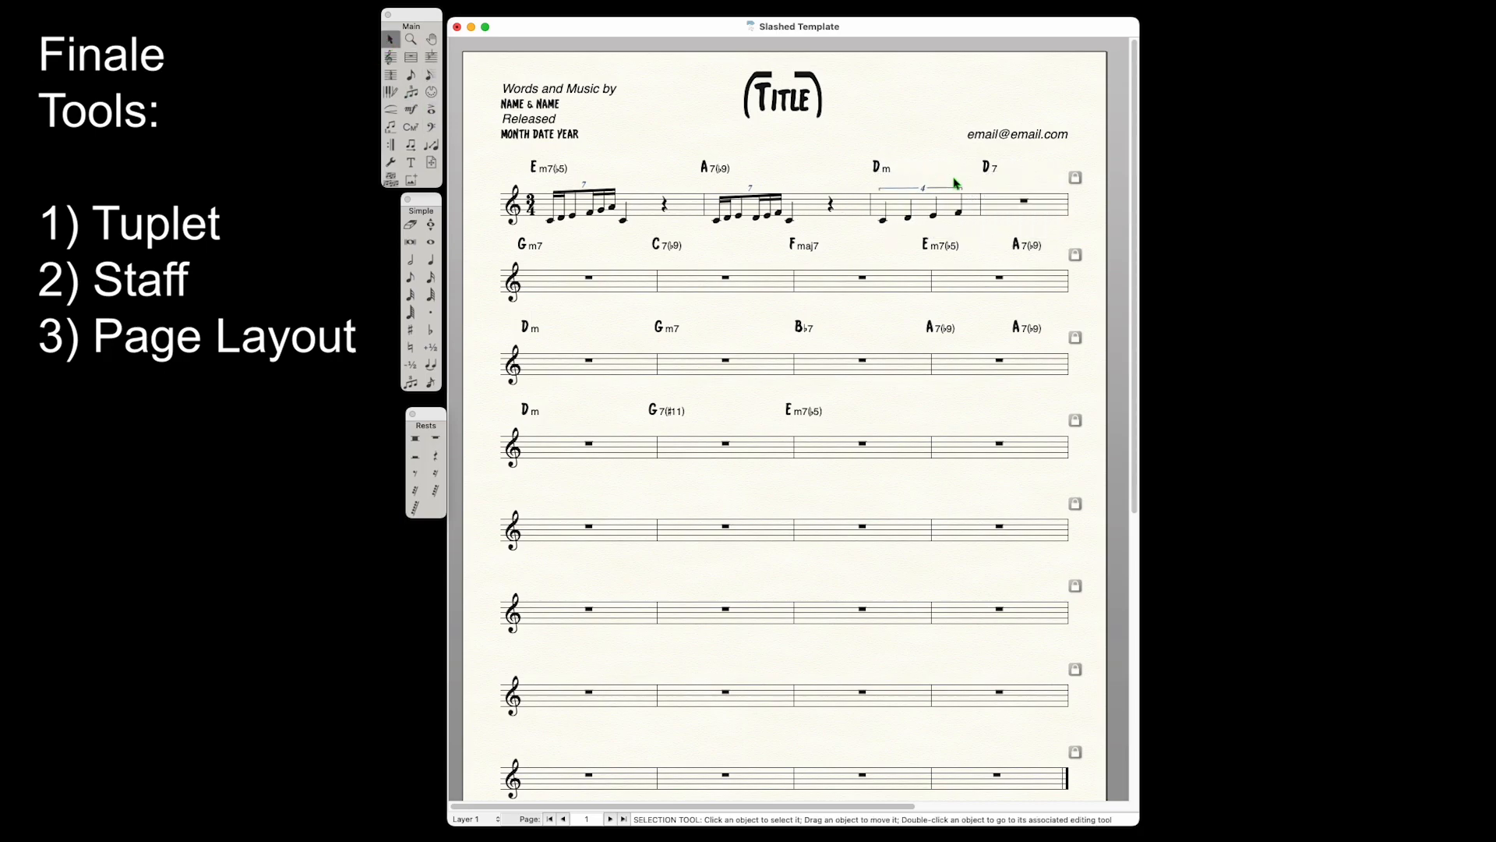
key("super+z")
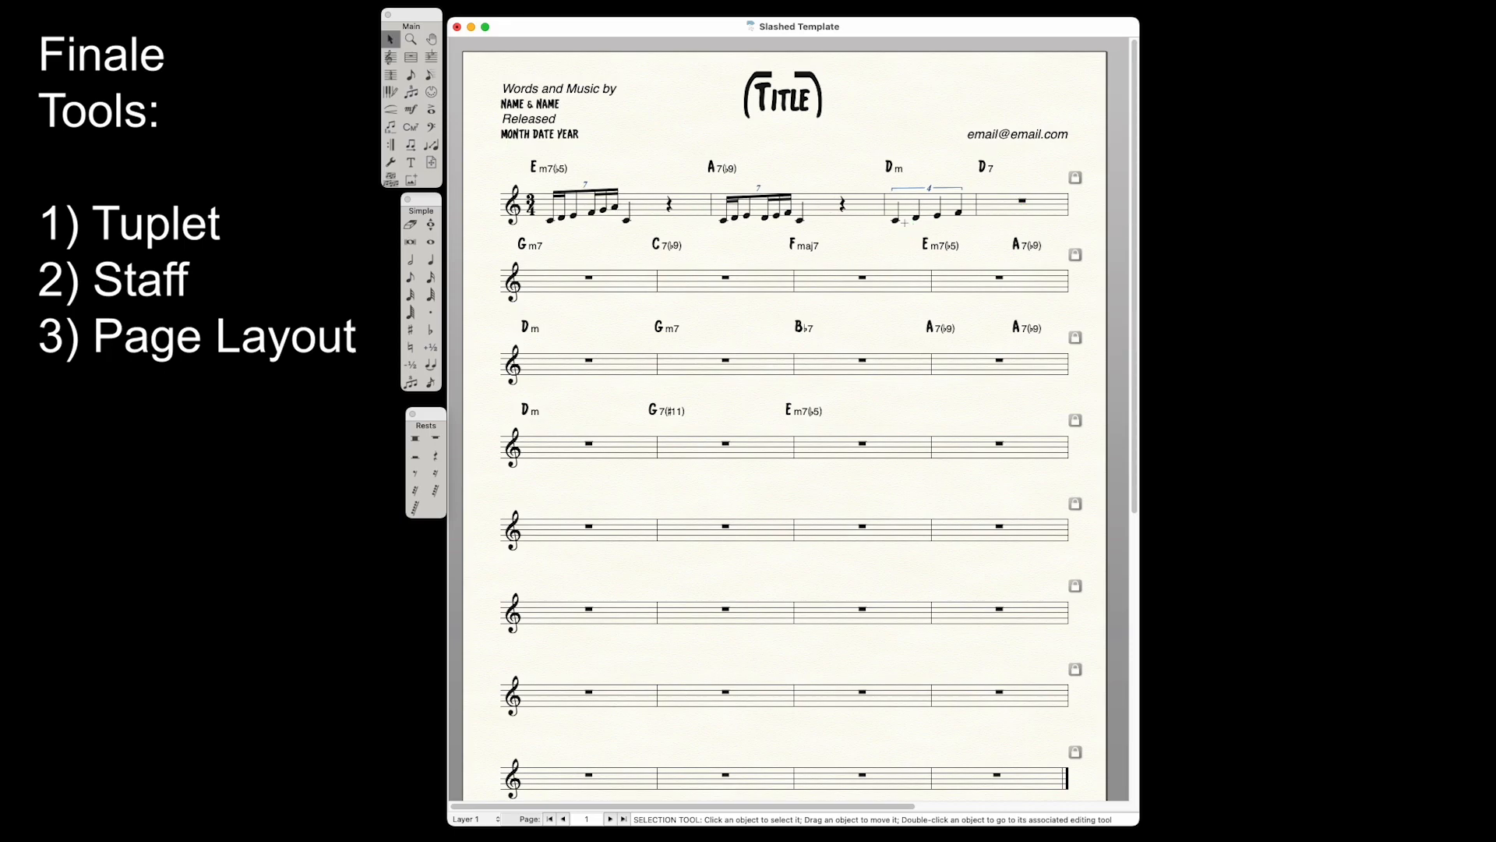
key("super+z")
- Enter a quadruplet of four quarter-note chords in the third measure using Speedy Entry
left_click(433, 77)
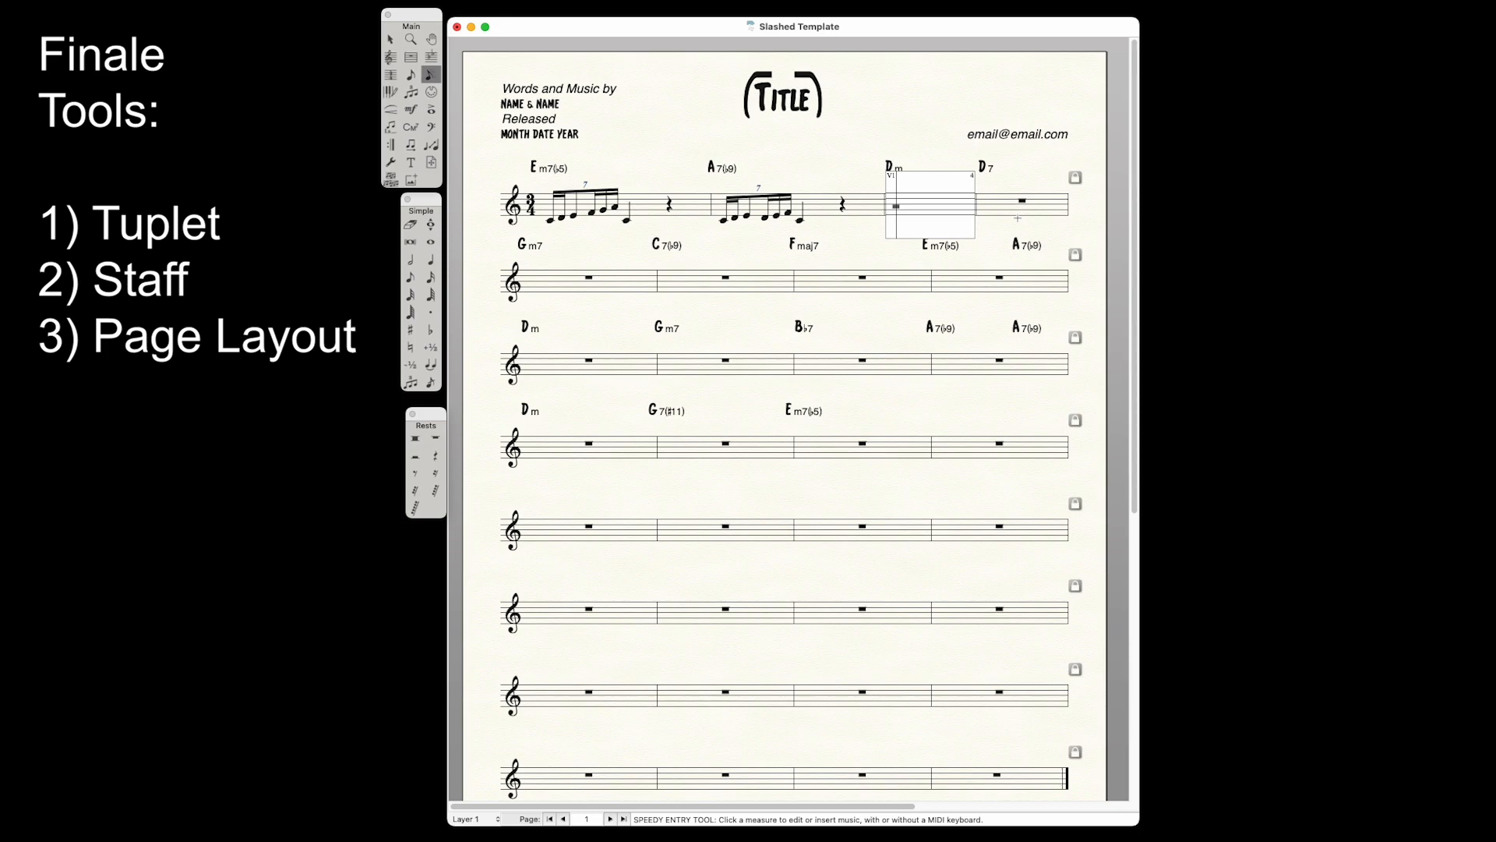
key("5")
key("5")
key("5")
key("5")
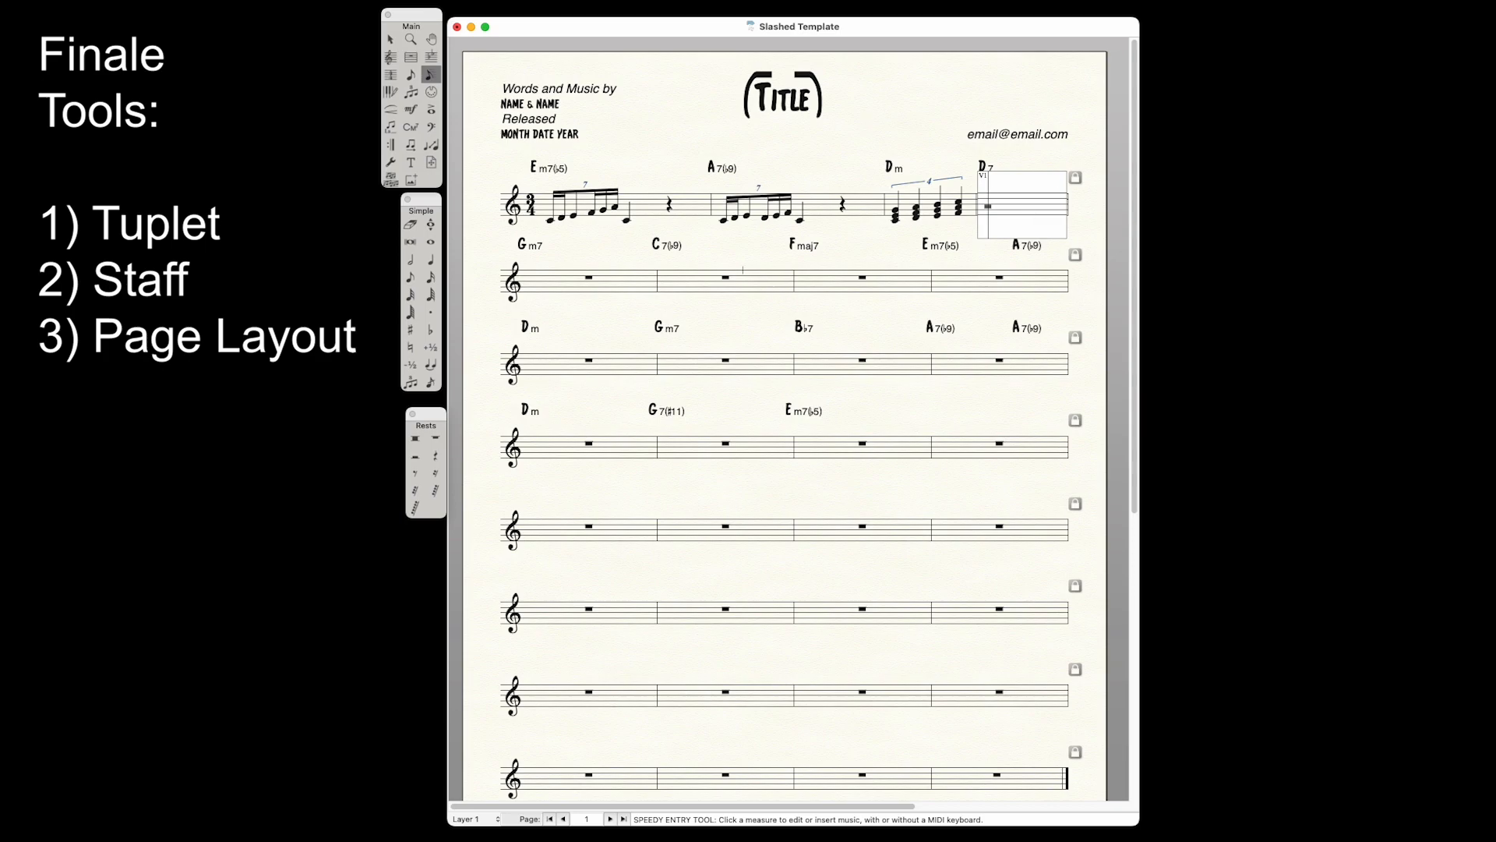
- Select all four measures of the second system with the Staff tool
left_click(390, 56)
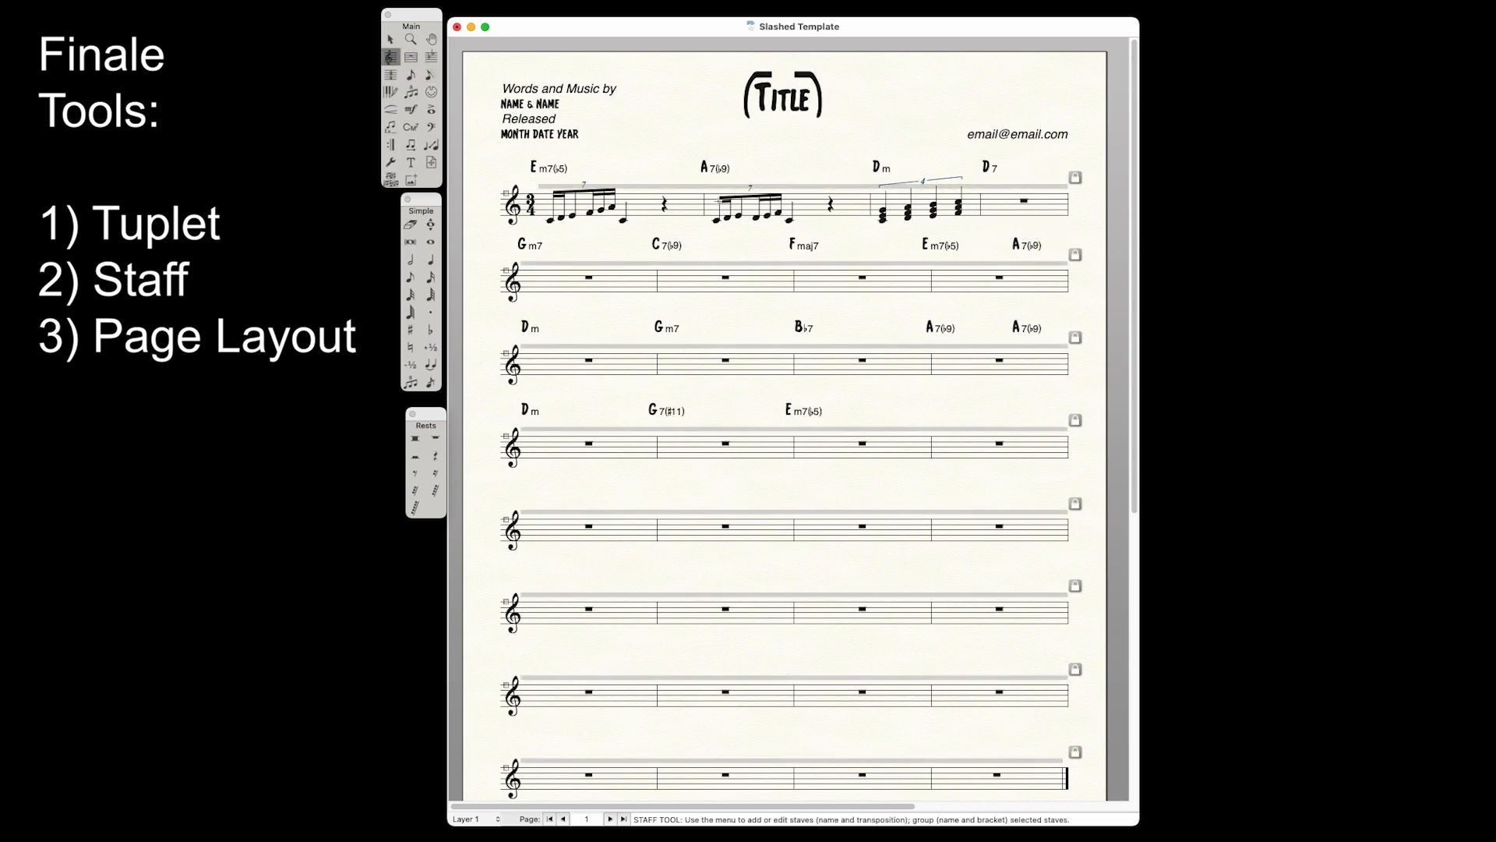
left_click(570, 275)
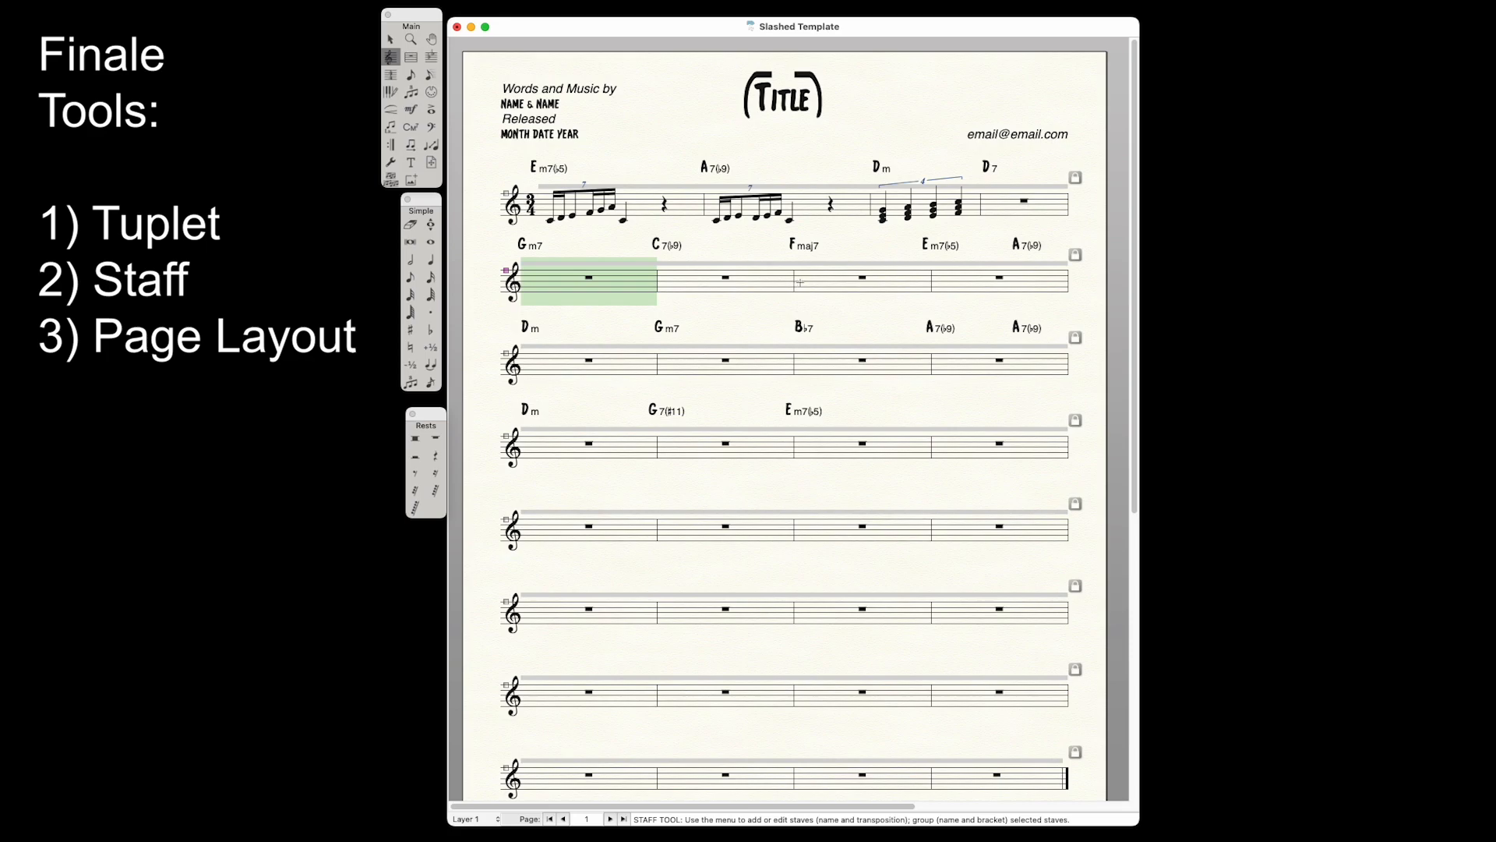
left_click(1028, 282, "shift")
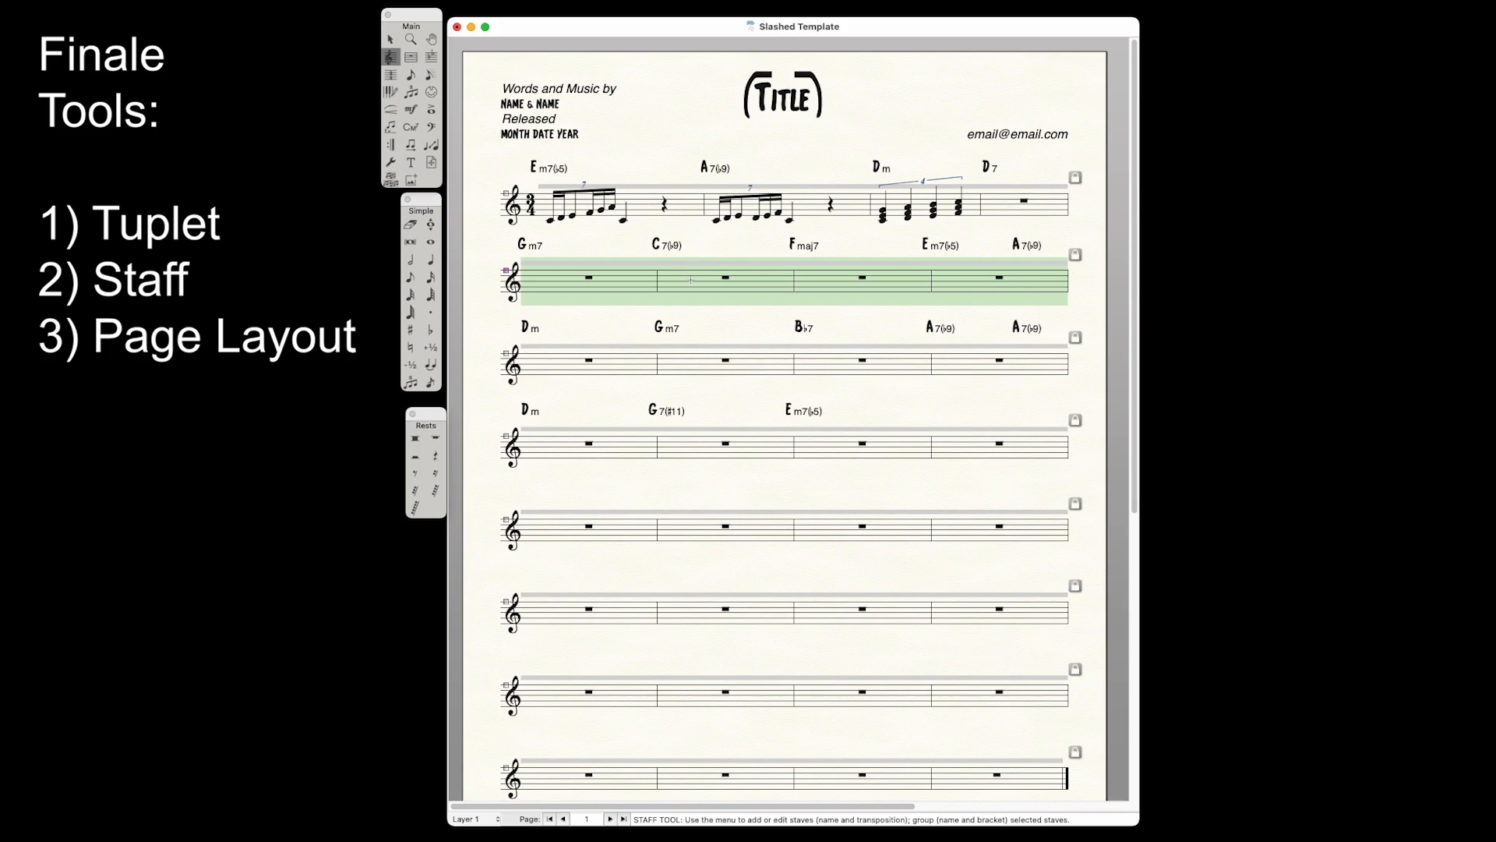
- Apply the Slash Notation staff style to the selected second system, and undo it
right_click(690, 280)
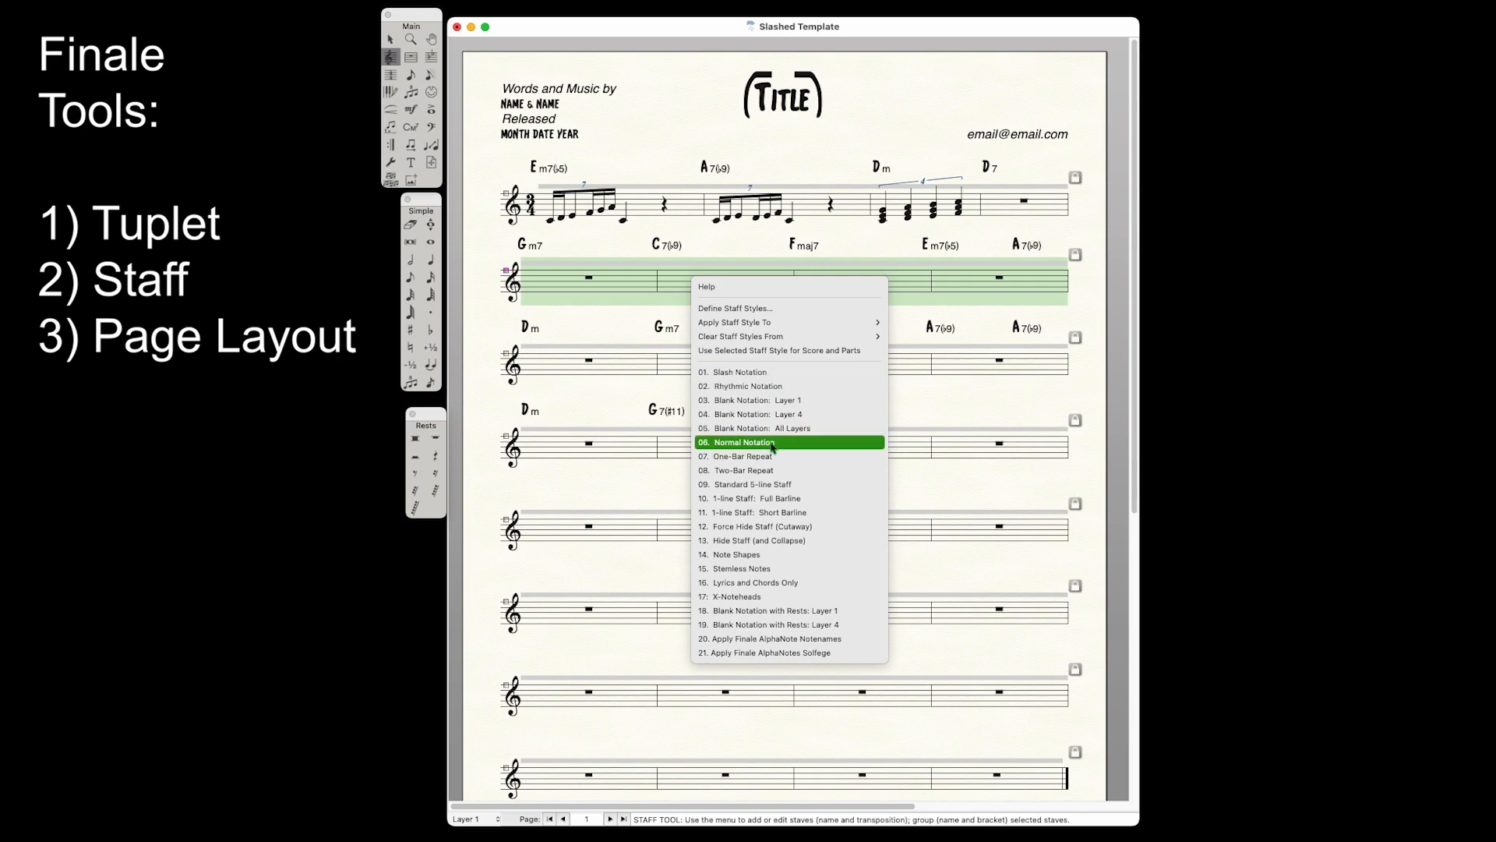
left_click(764, 373)
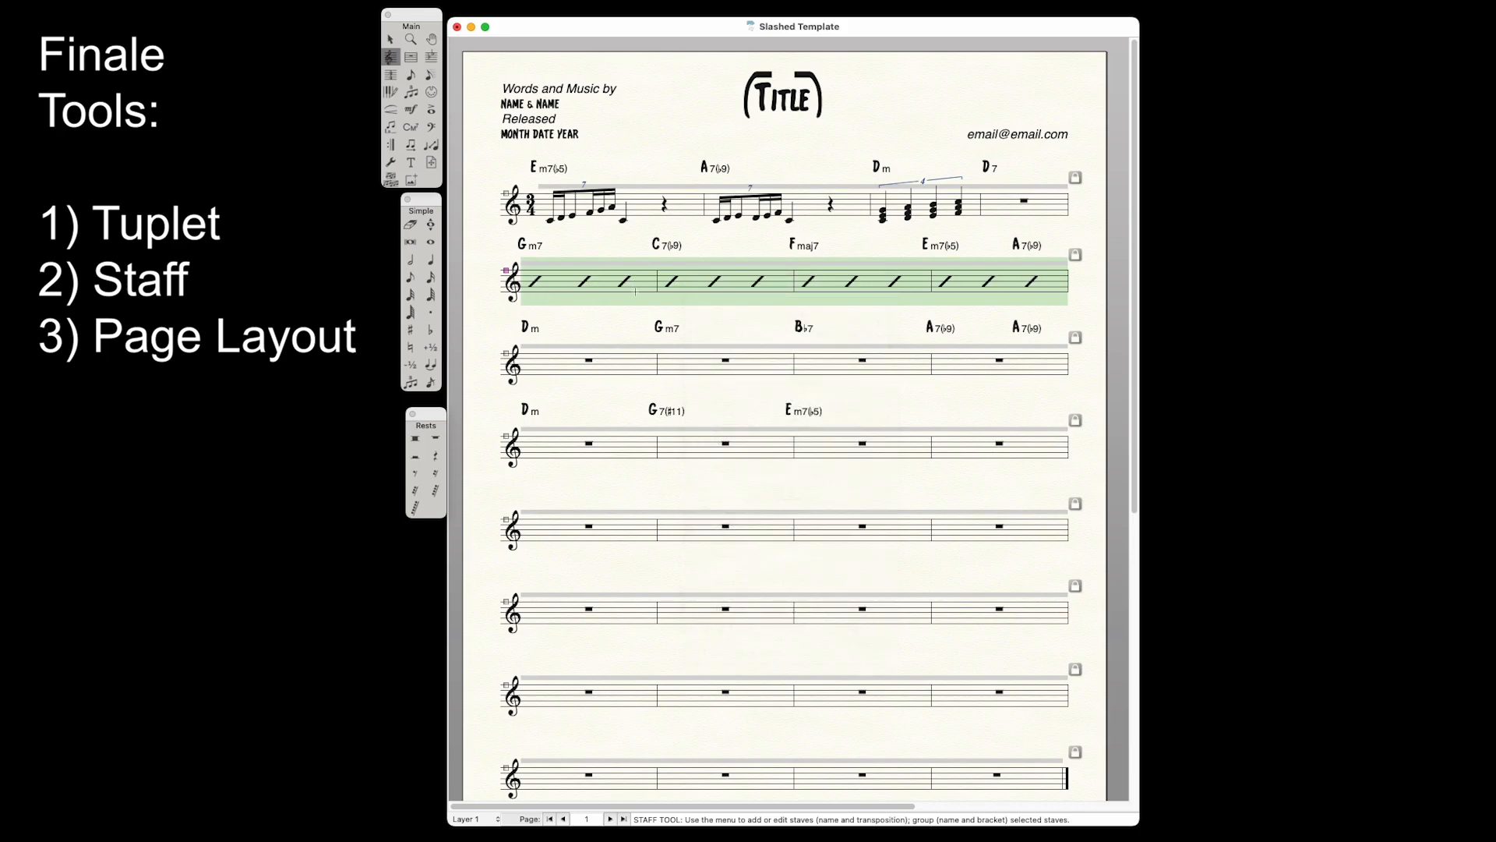
key("super+z")
- Apply the "1-line Staff: Full Barline" staff style to the second system, and undo it
right_click(605, 274)
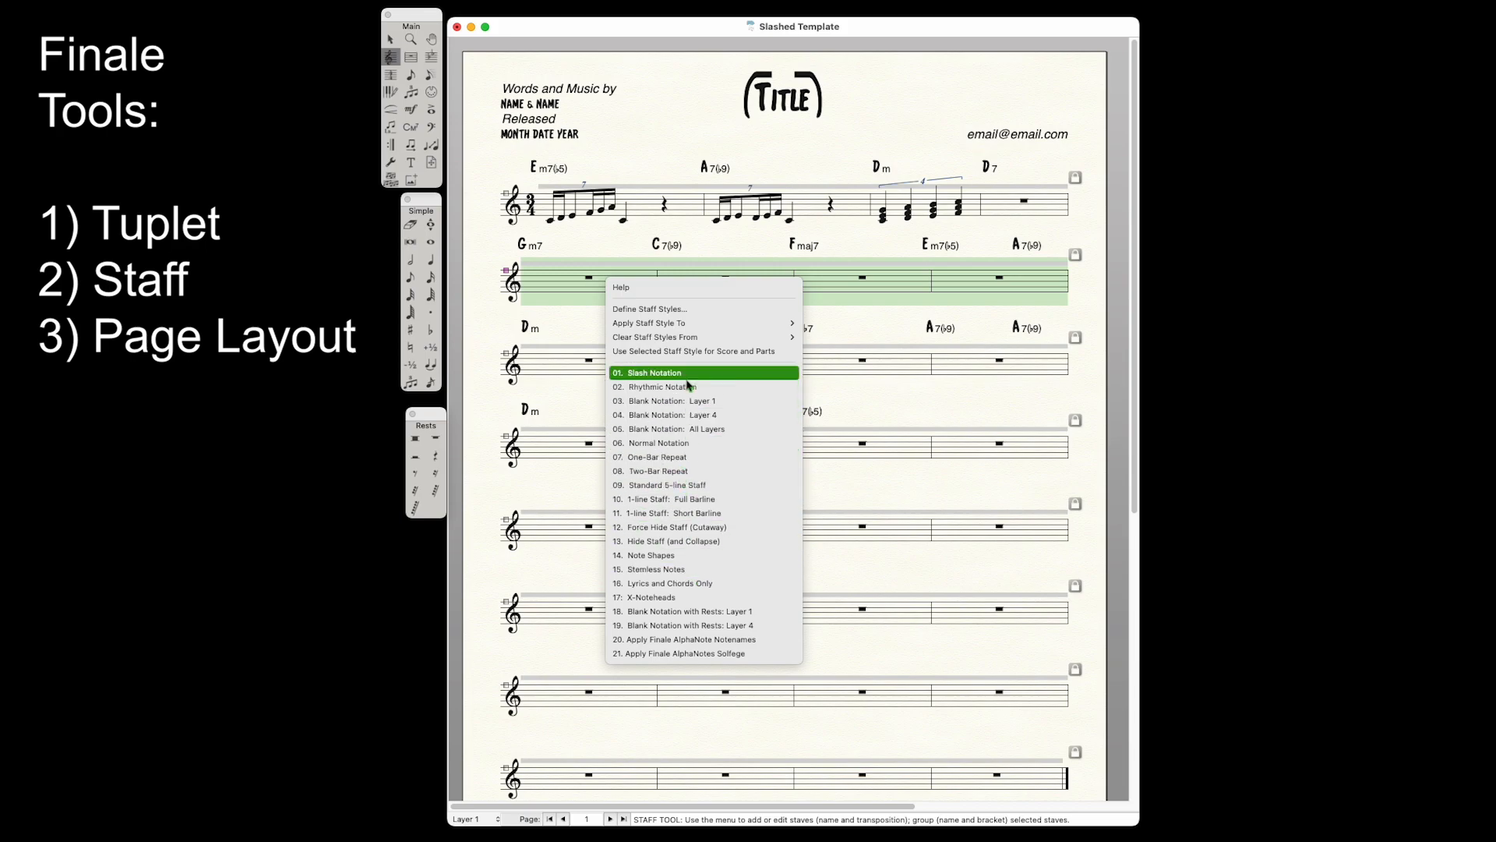
left_click(692, 500)
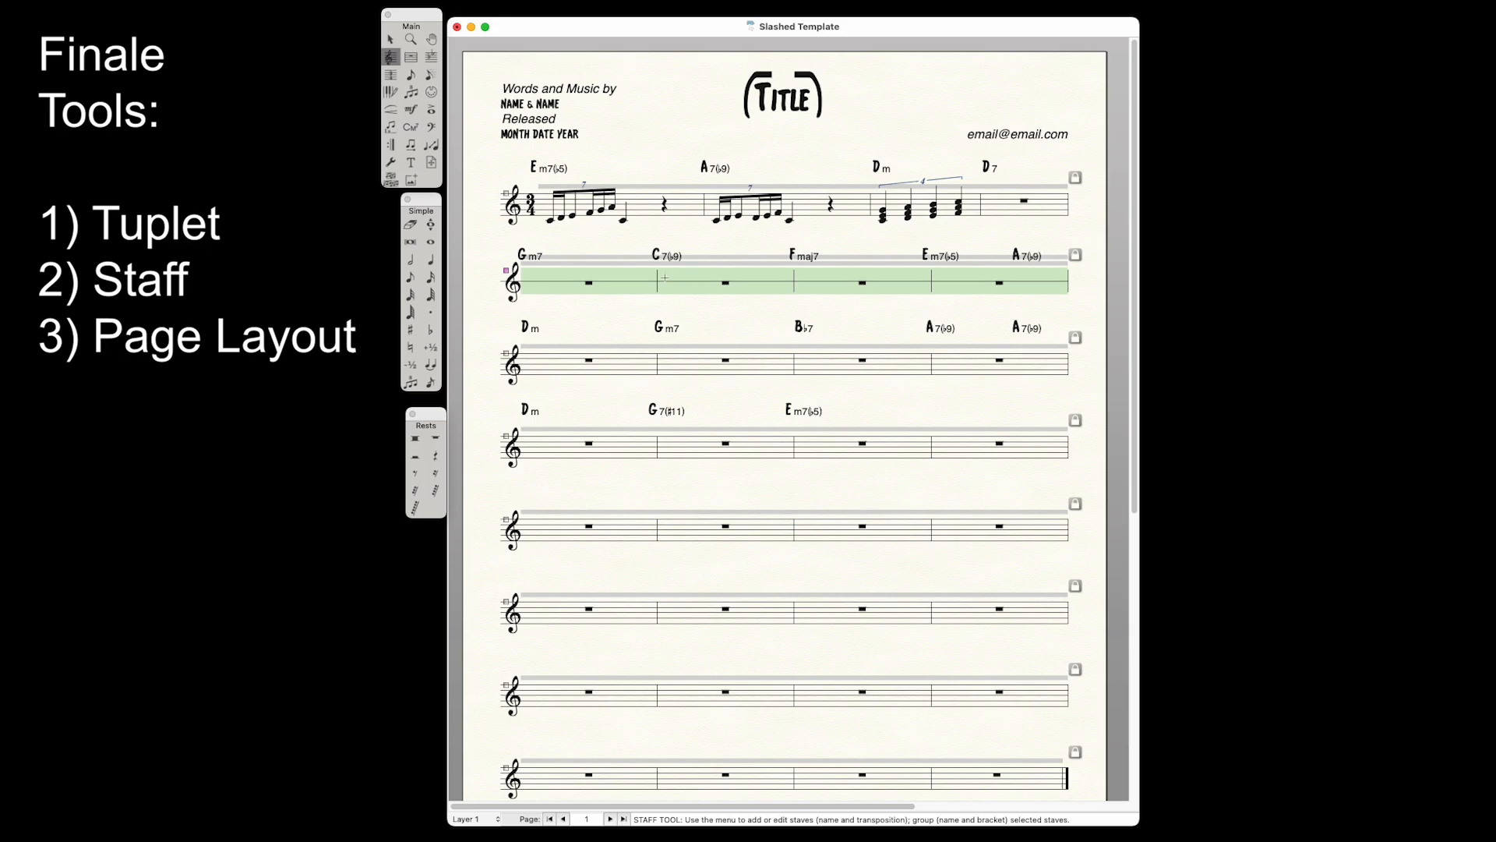
right_click(627, 282)
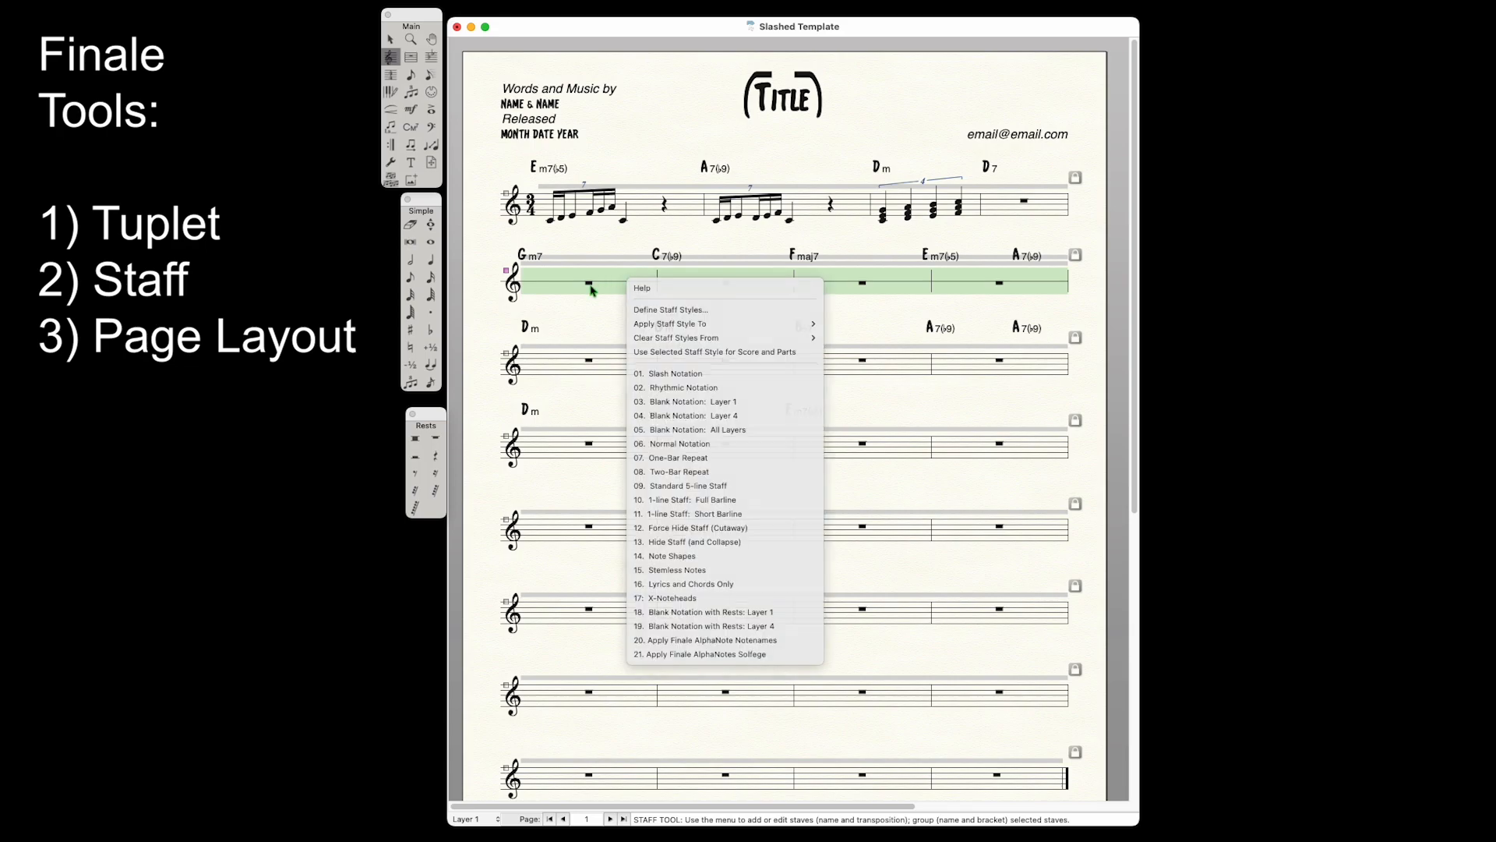
left_click(595, 282)
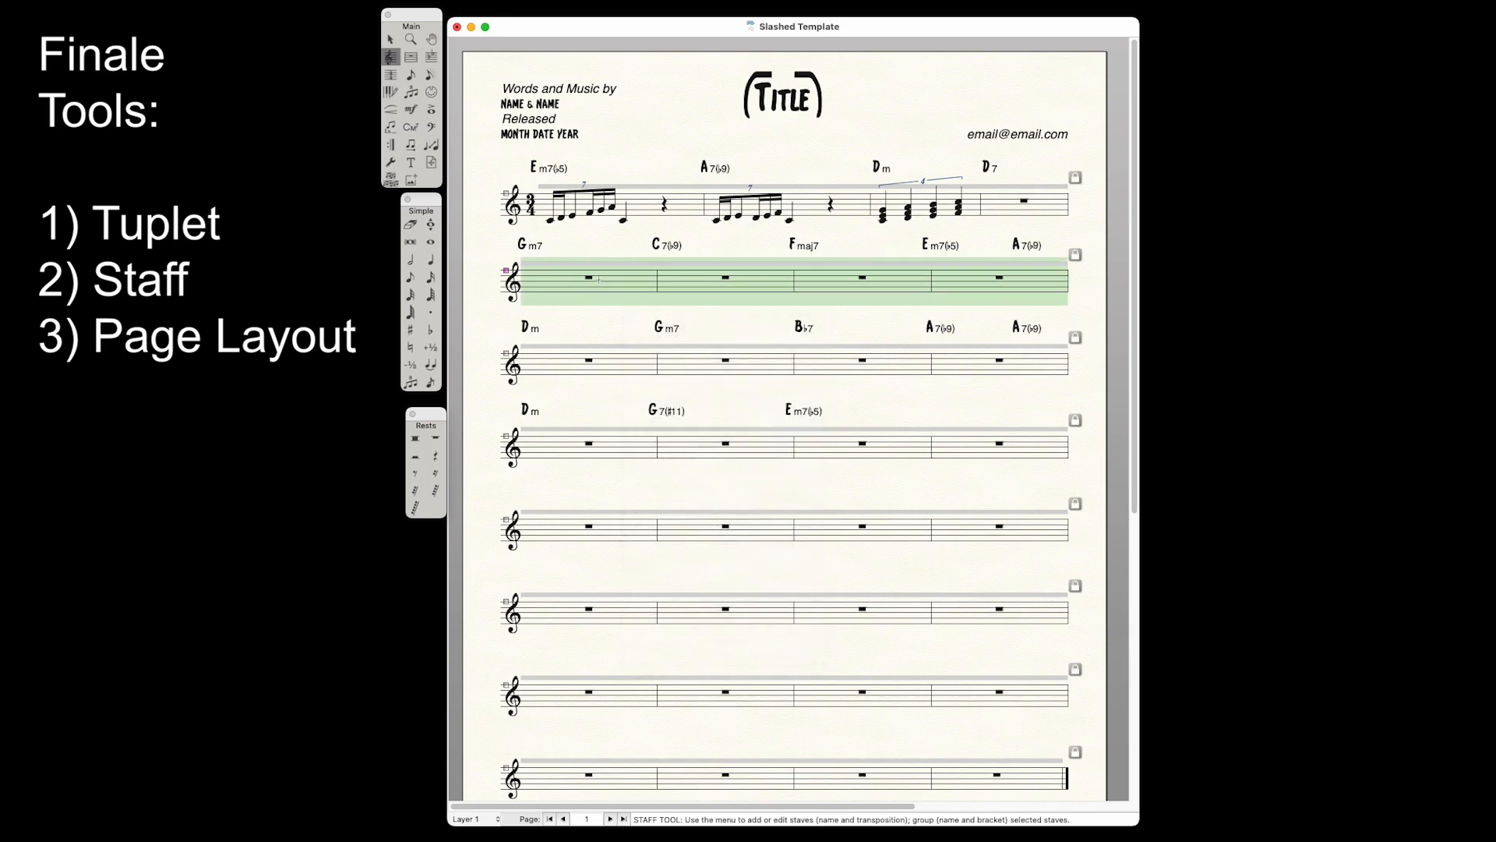
- Apply the "1-line Staff: Short Barline" staff style to the second system
right_click(596, 283)
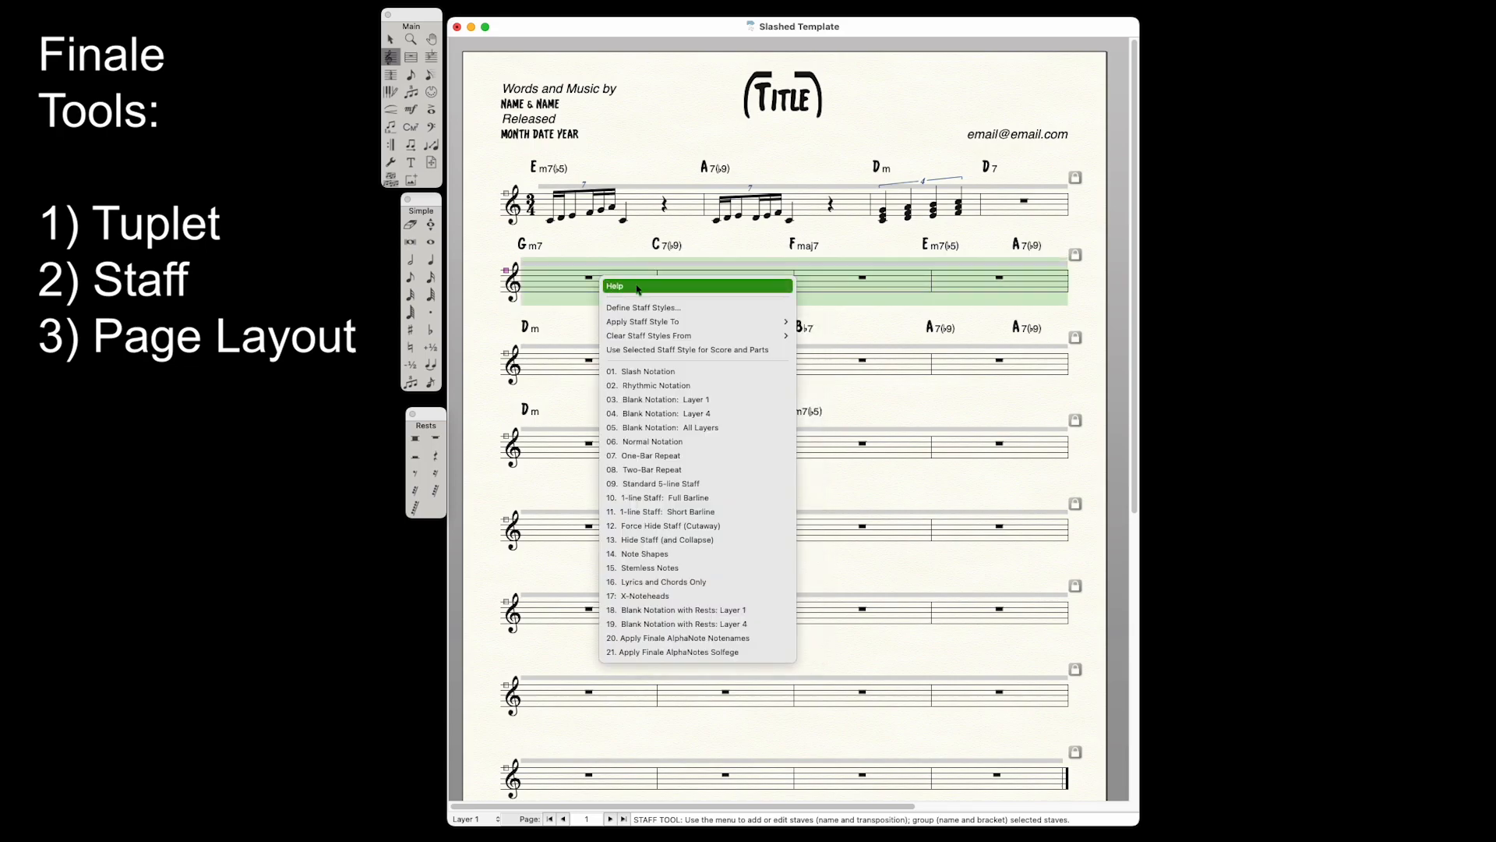
left_click(668, 515)
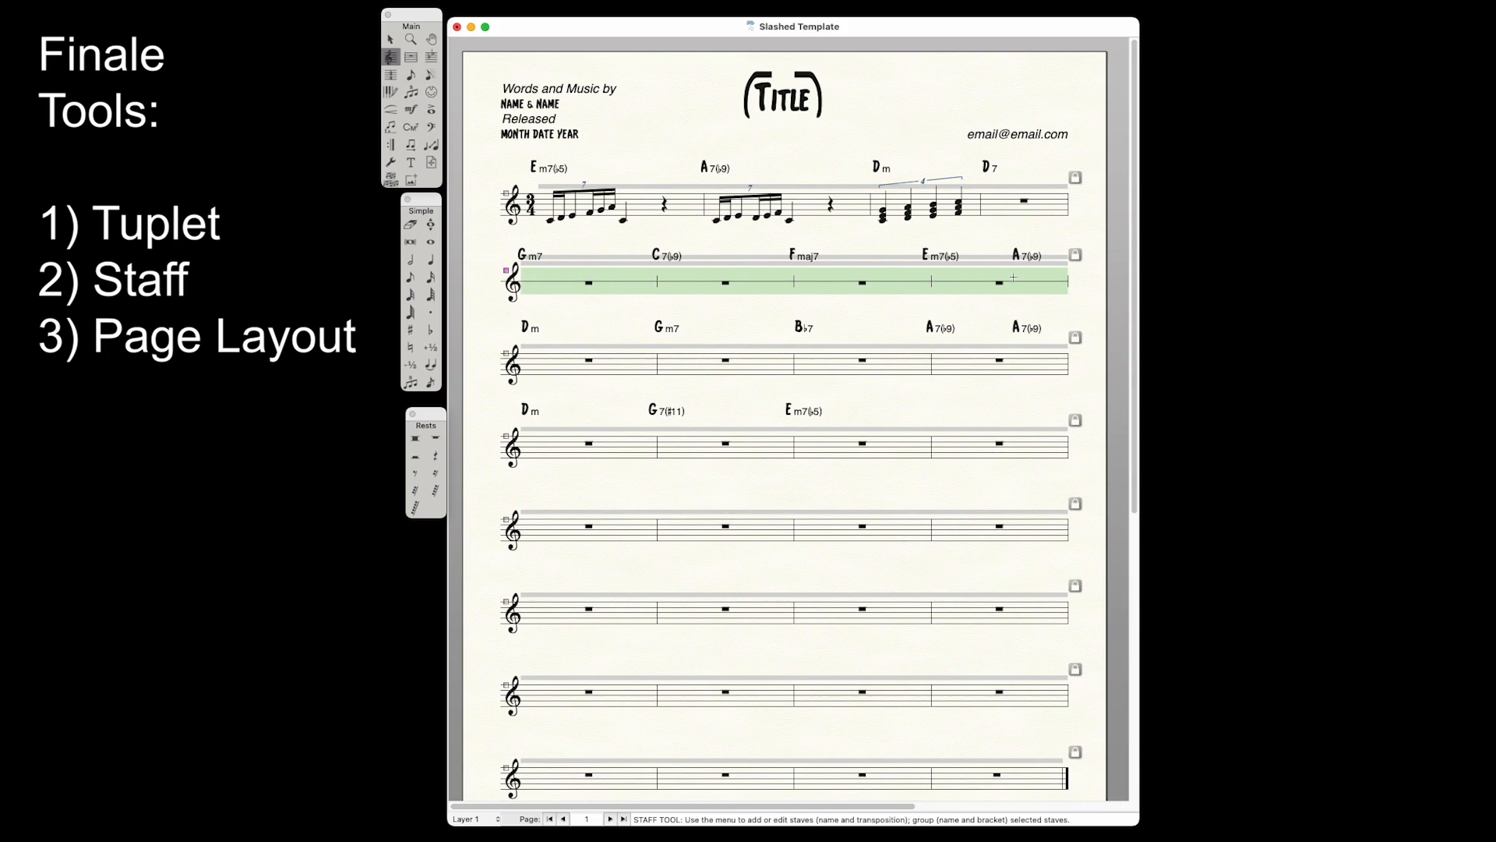
- Open the staff style definitions and examine the available styles and the settings of "1-line Staff: Short Barline"
right_click(590, 281)
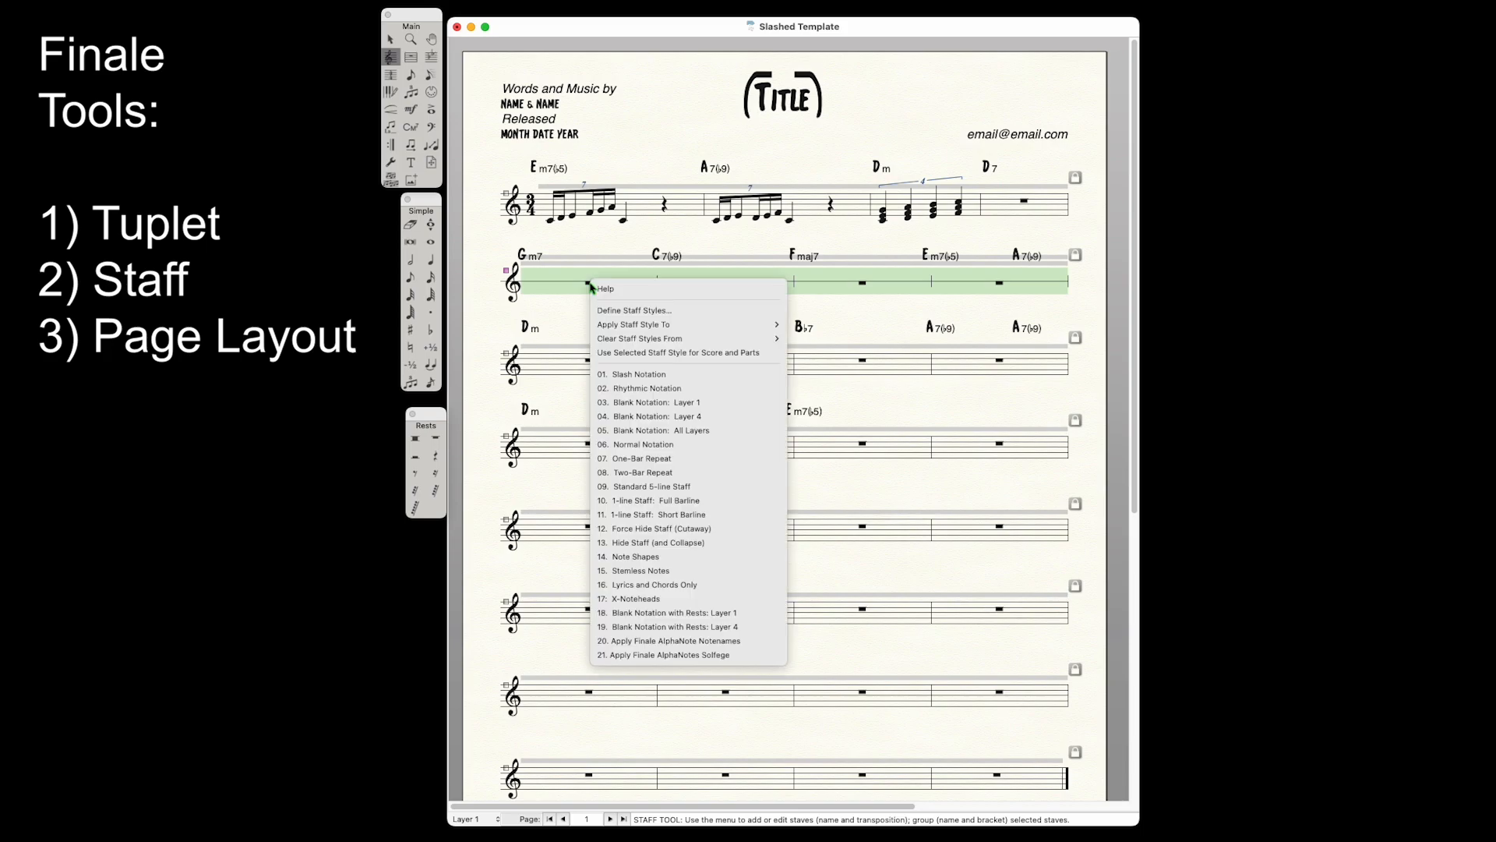
left_click(664, 314)
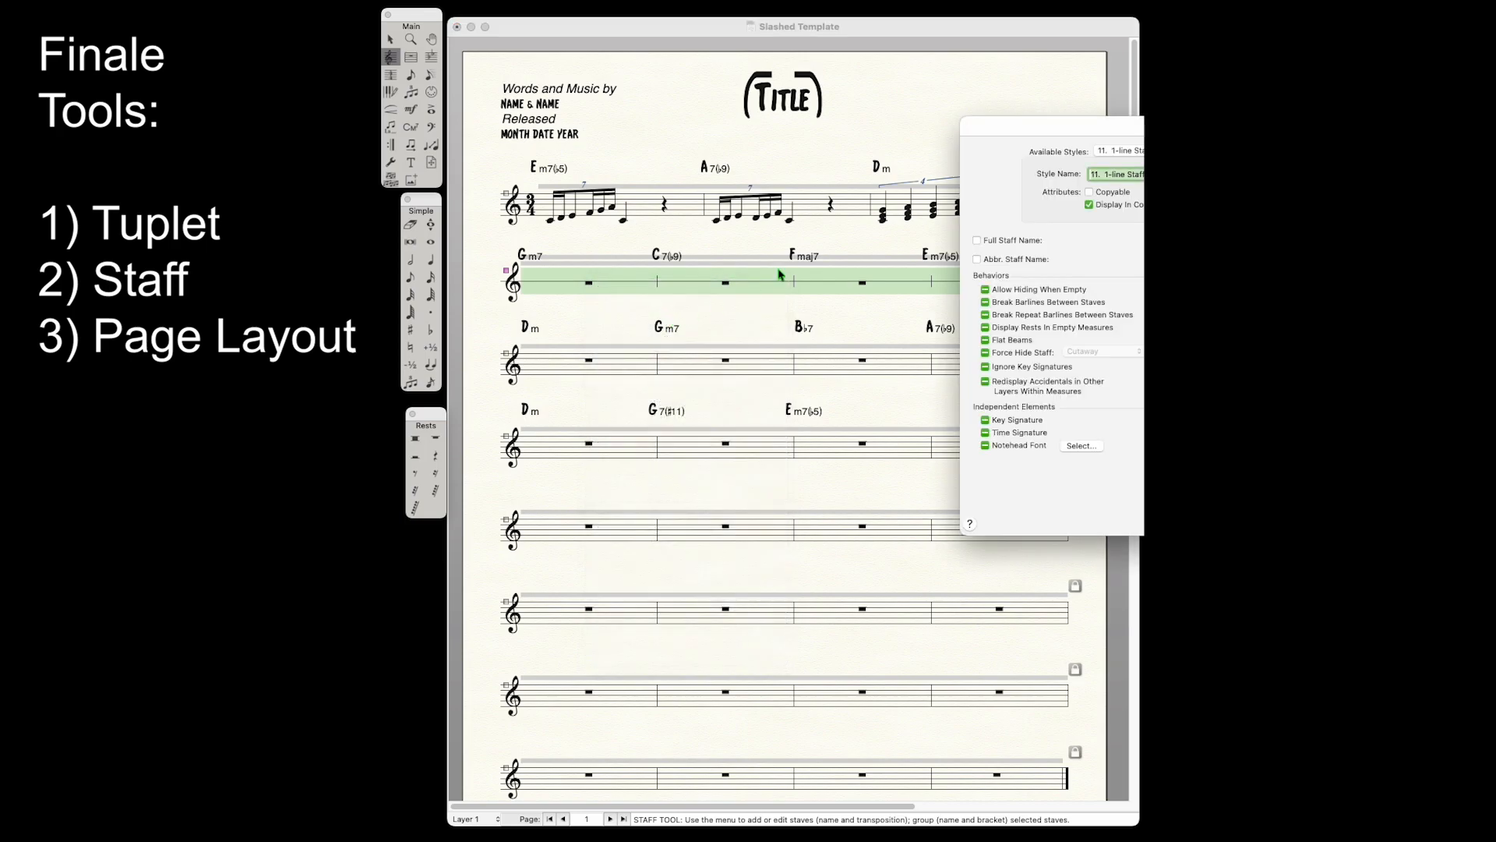
left_click_drag(1047, 127, 656, 150)
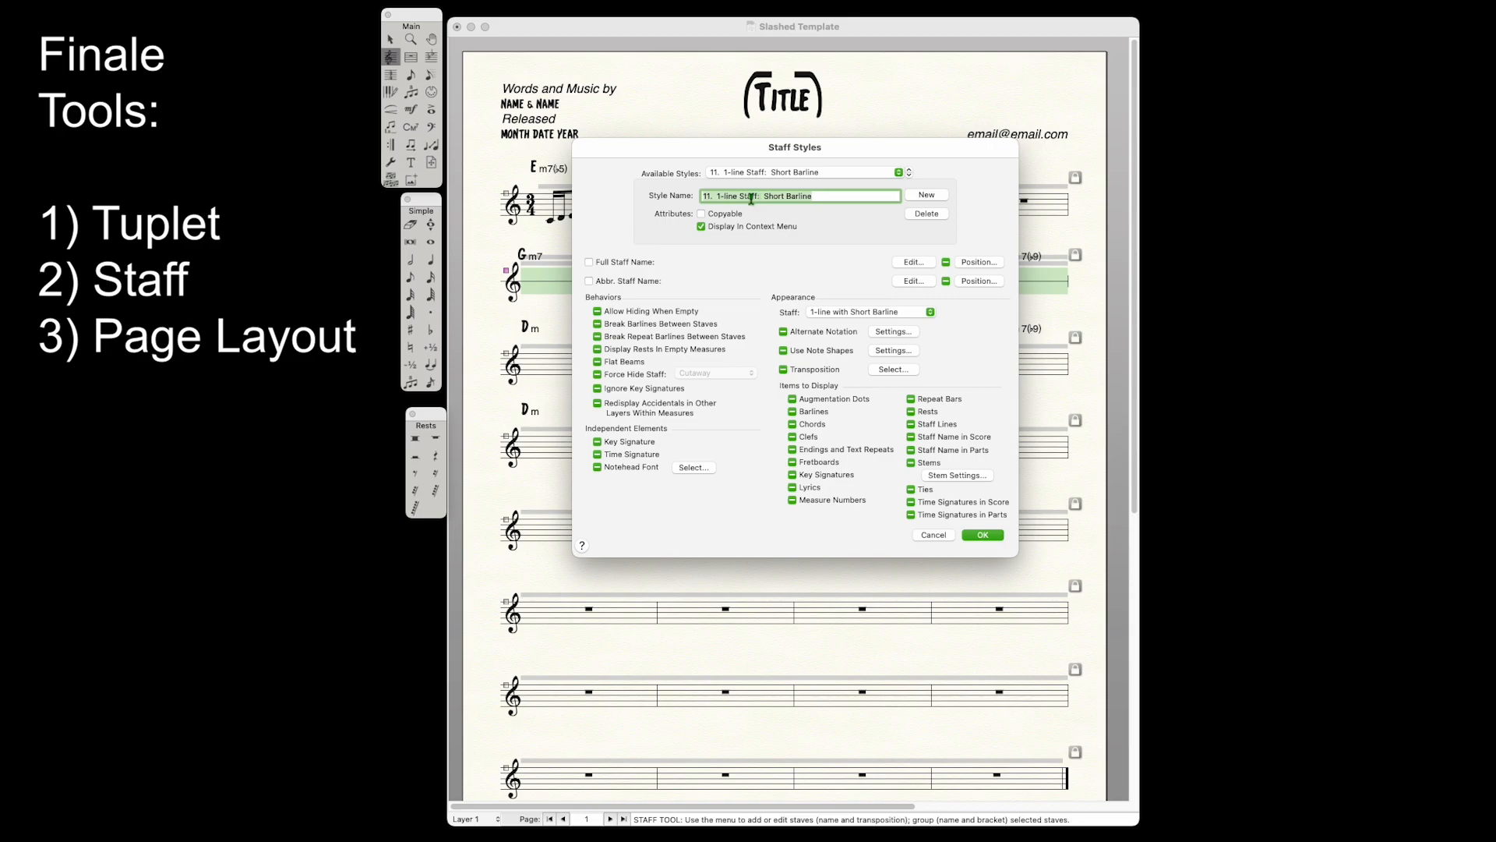
left_click(898, 173)
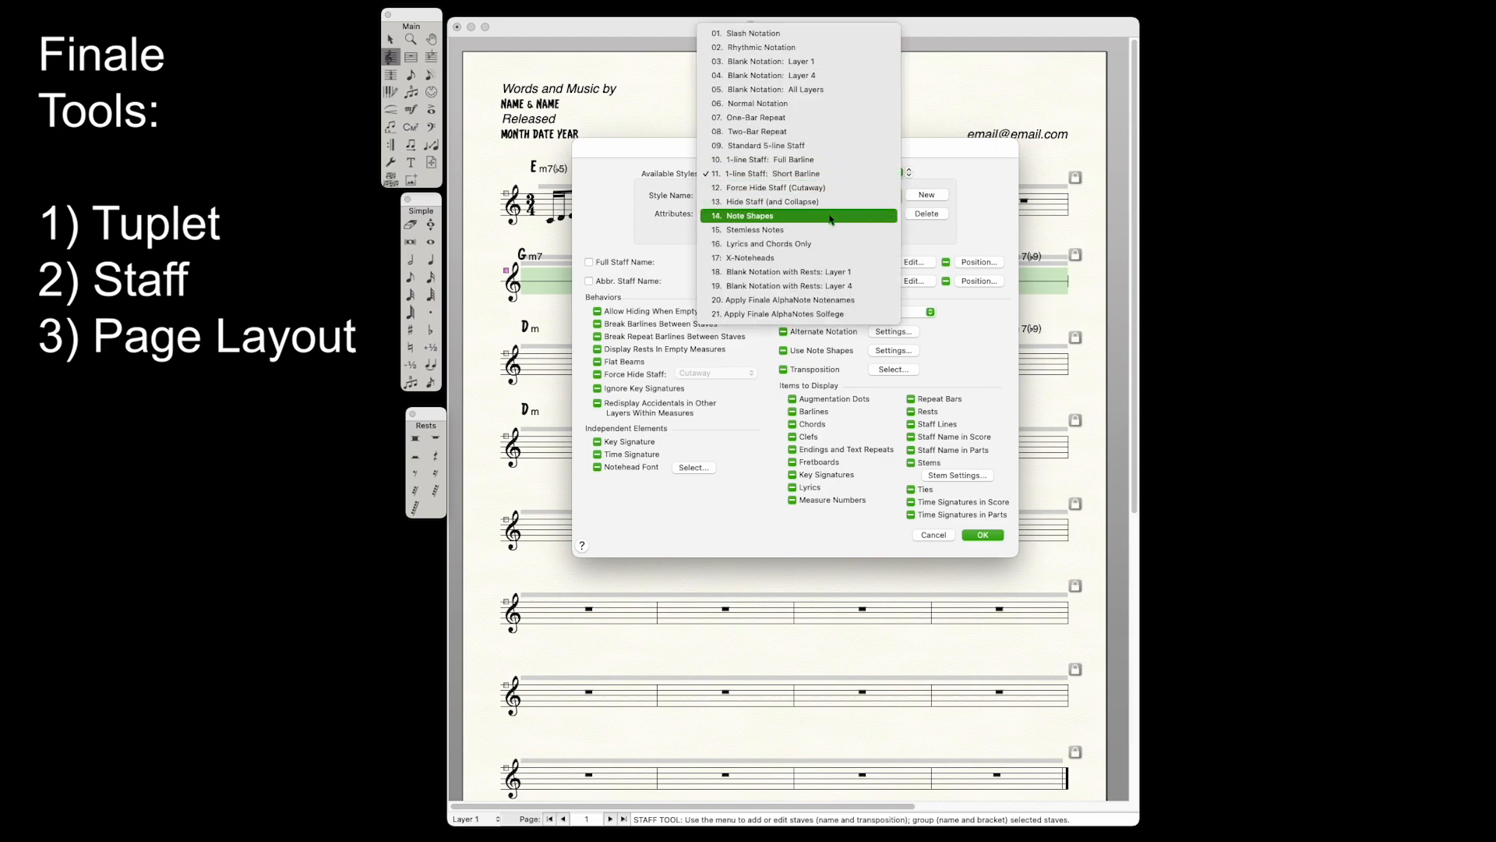
left_click(816, 175)
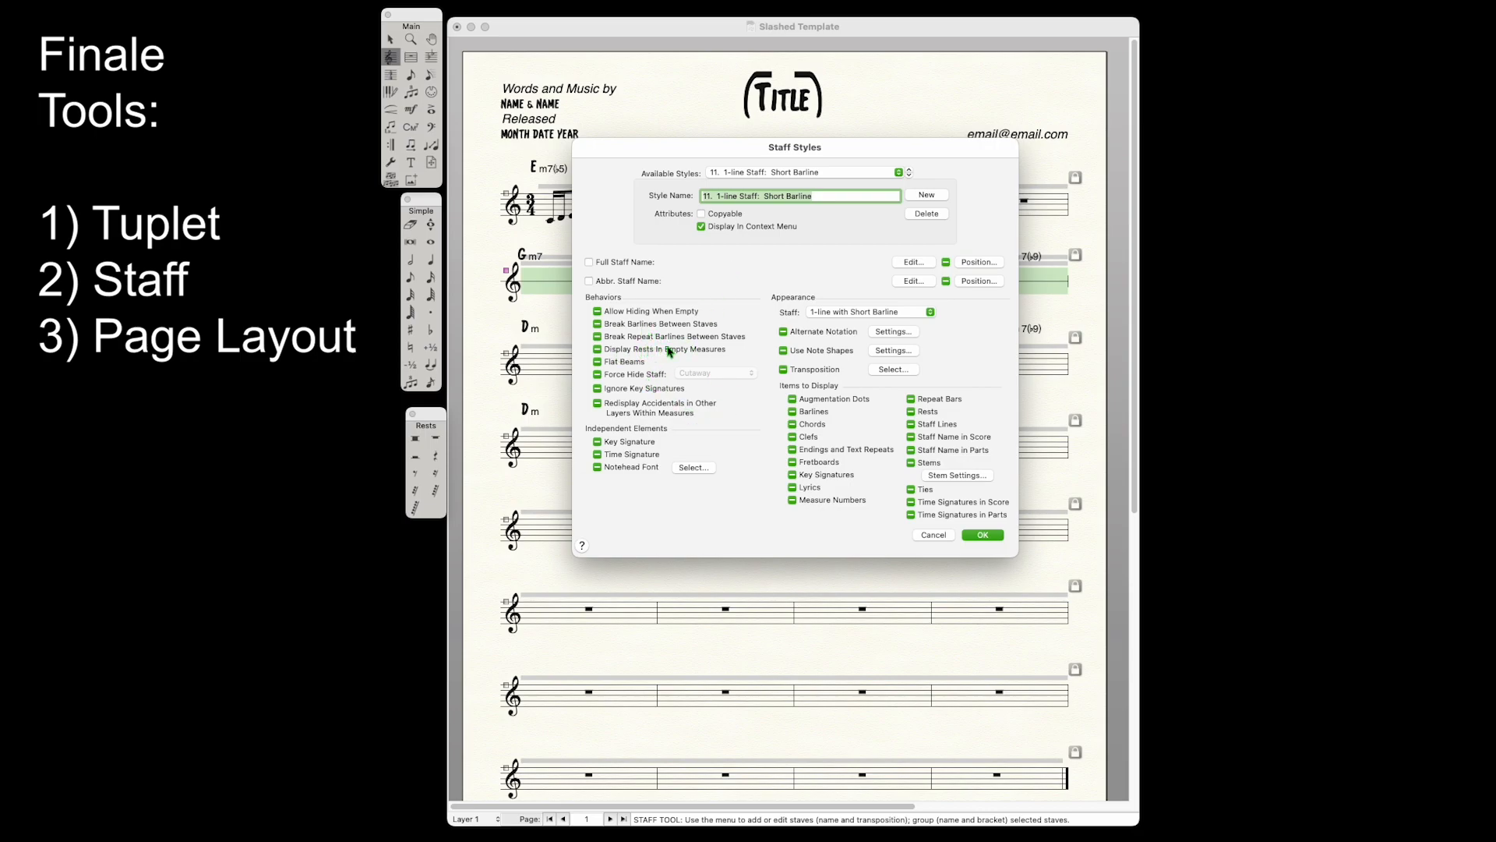
- Turn off Display Rests in Empty Measures, Measure Numbers and Staff Lines in the "1-line Staff: Short Barline" style, and deselect the second system
left_click(597, 350)
left_click(792, 500)
left_click(912, 428)
left_click(912, 425)
left_click(912, 425)
left_click(983, 534)
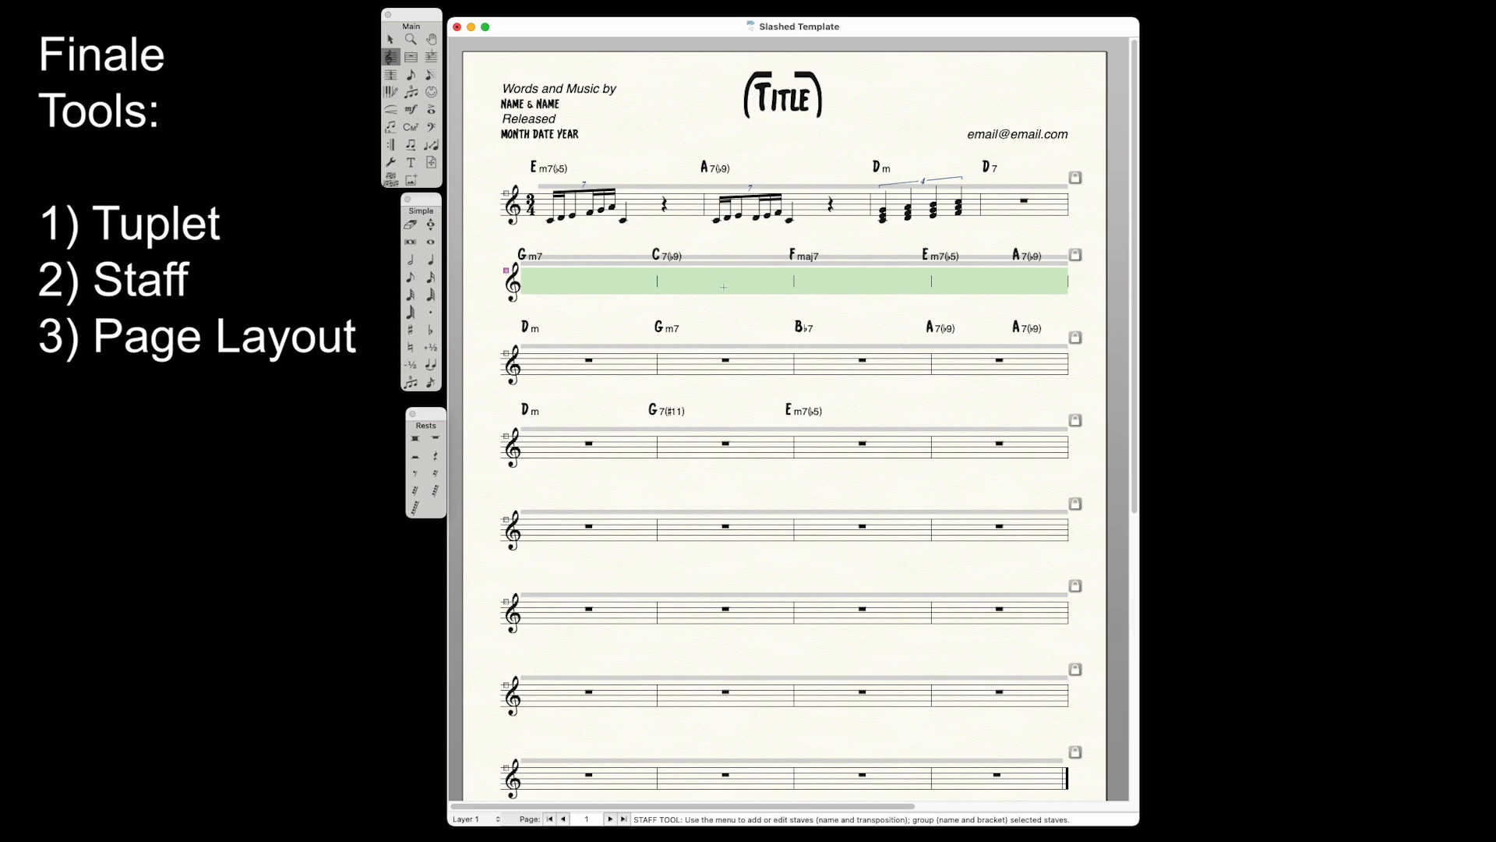
left_click(640, 325)
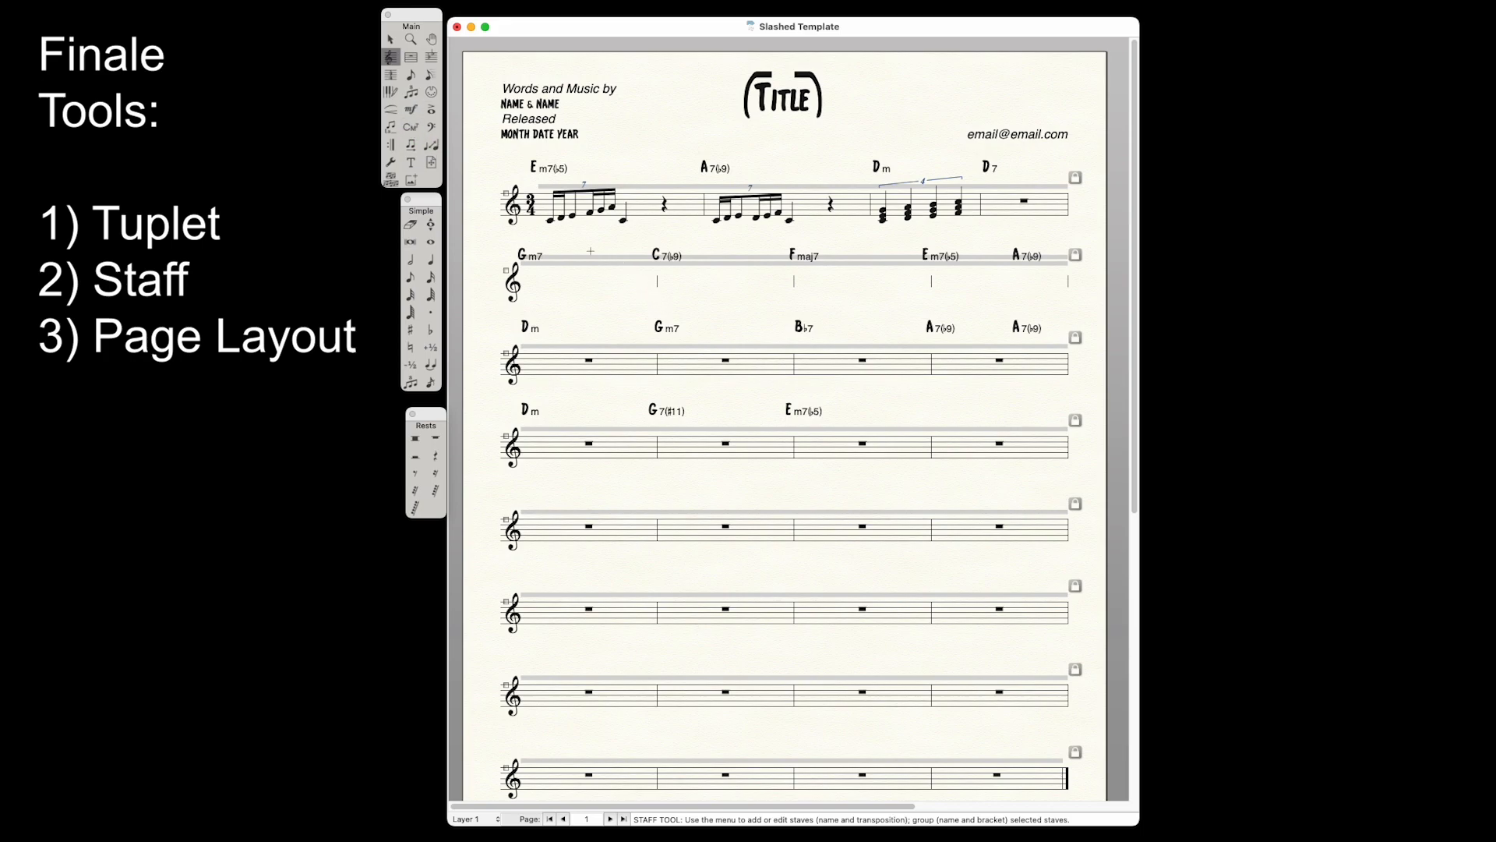
- Activate the Chord tool on the second system's Gm7 chord and try out the chord baseline positioning arrows
left_click(411, 128)
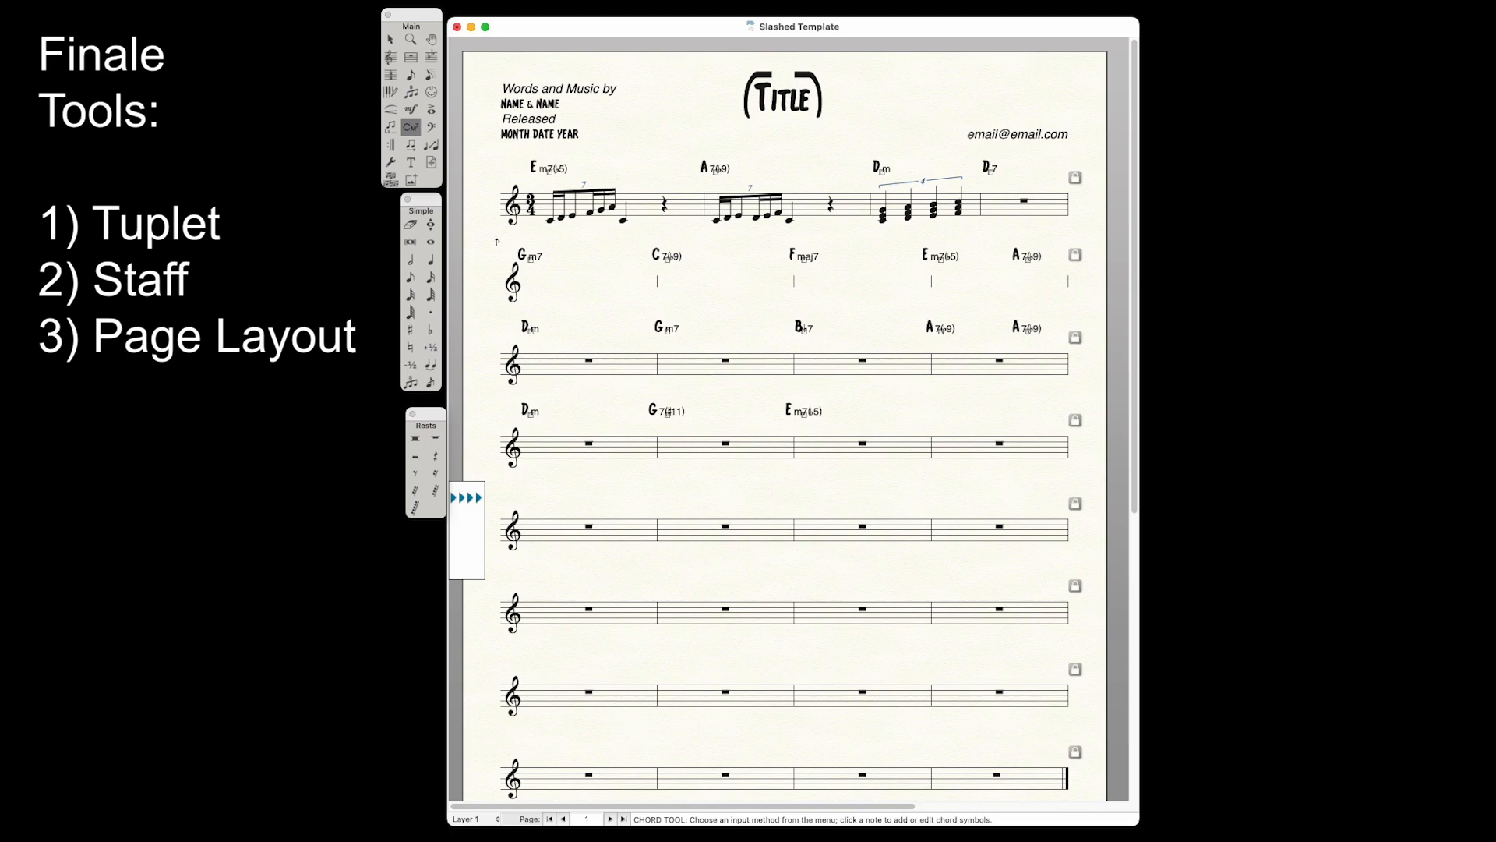
left_click(524, 254)
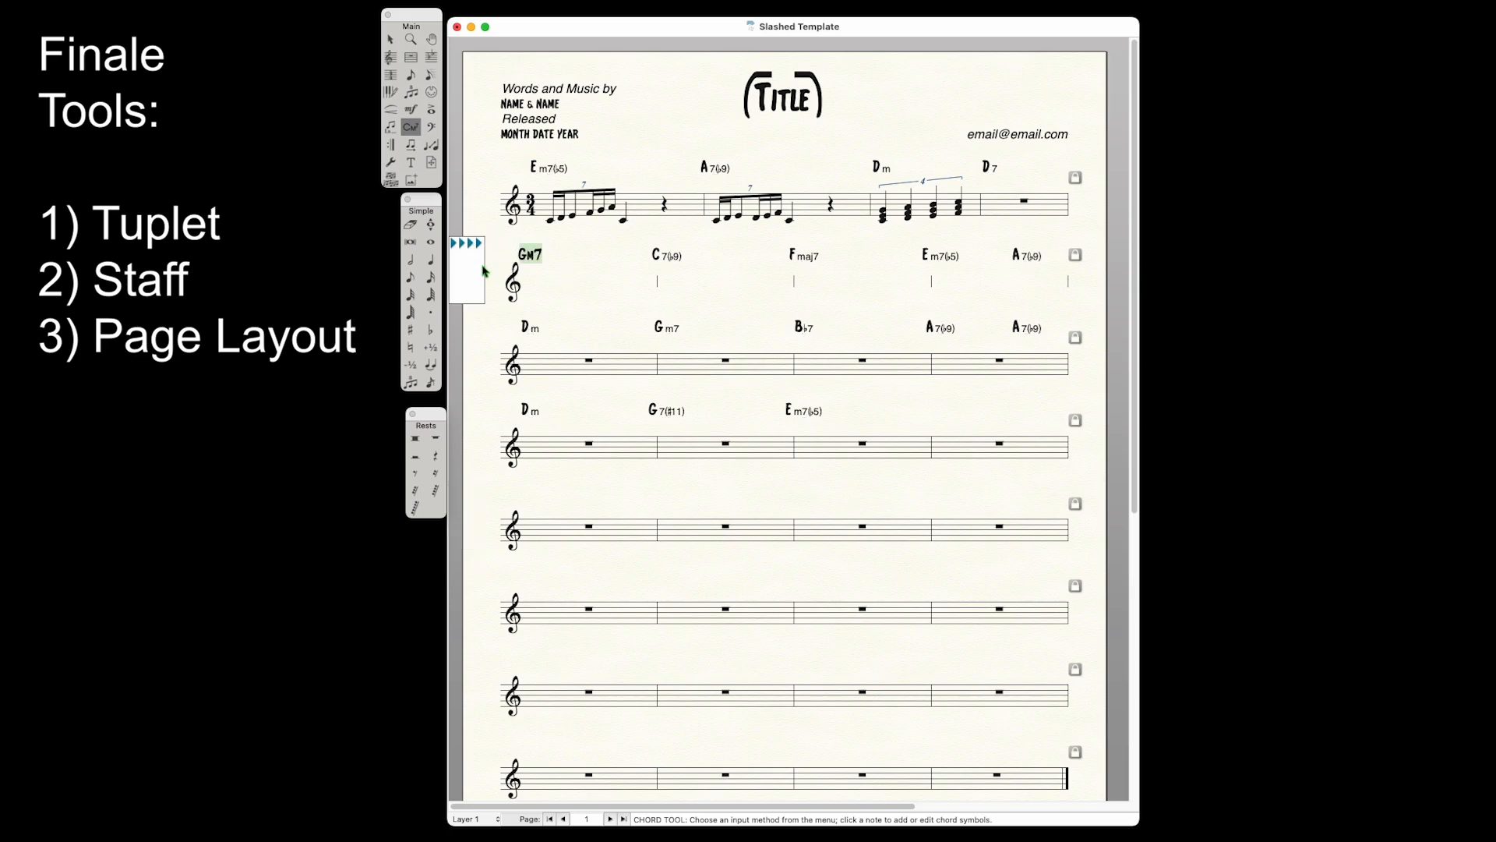
left_click(472, 246)
mouse_move(472, 246)
left_mouse_down()
mouse_move(457, 255)
mouse_move(458, 244)
left_mouse_up()
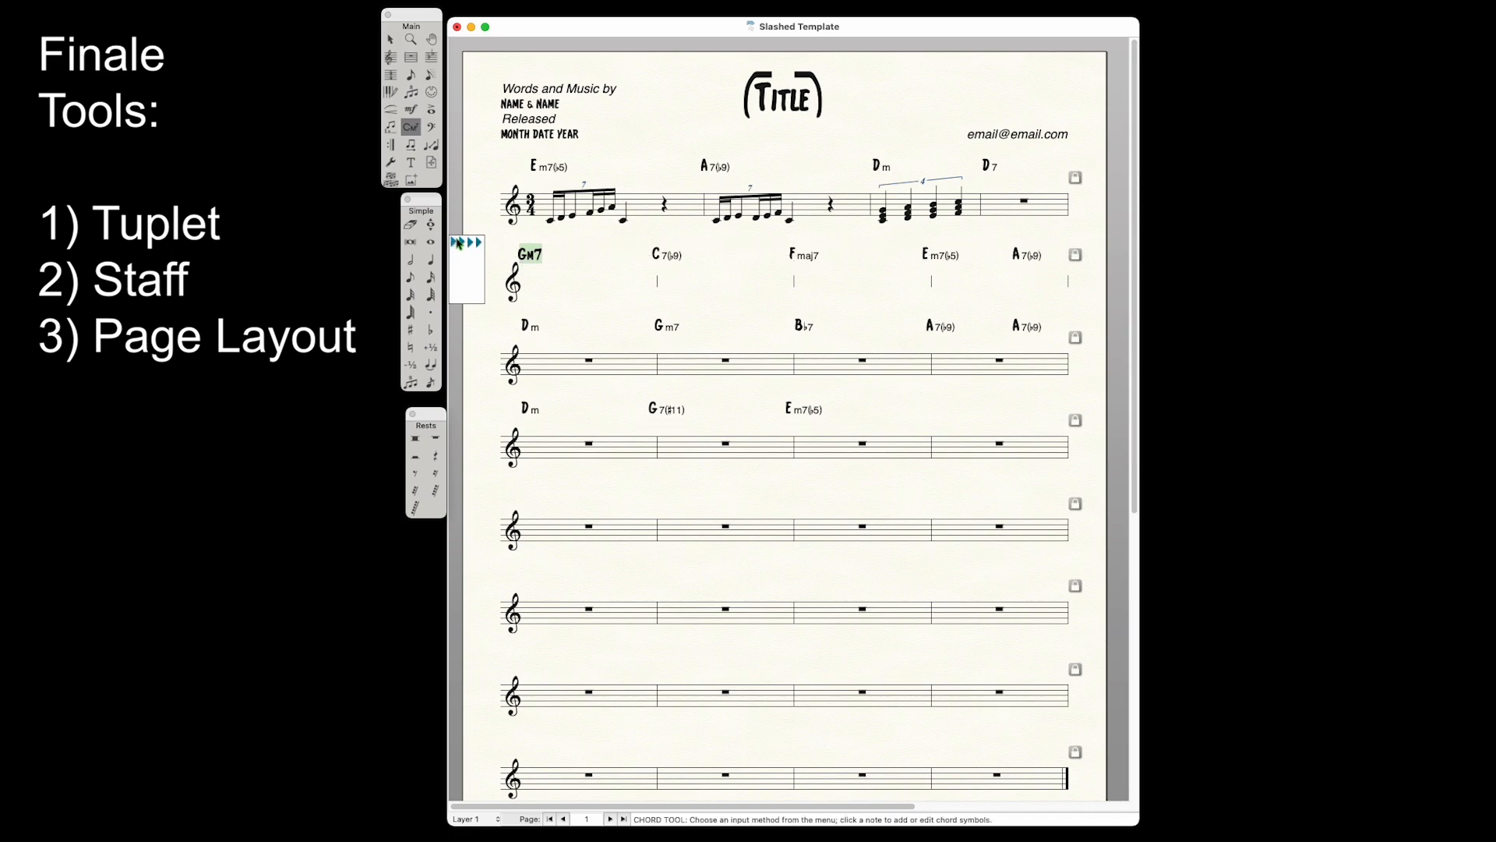
- Hide the Main Tool Palette and bring it back
left_click(492, 225)
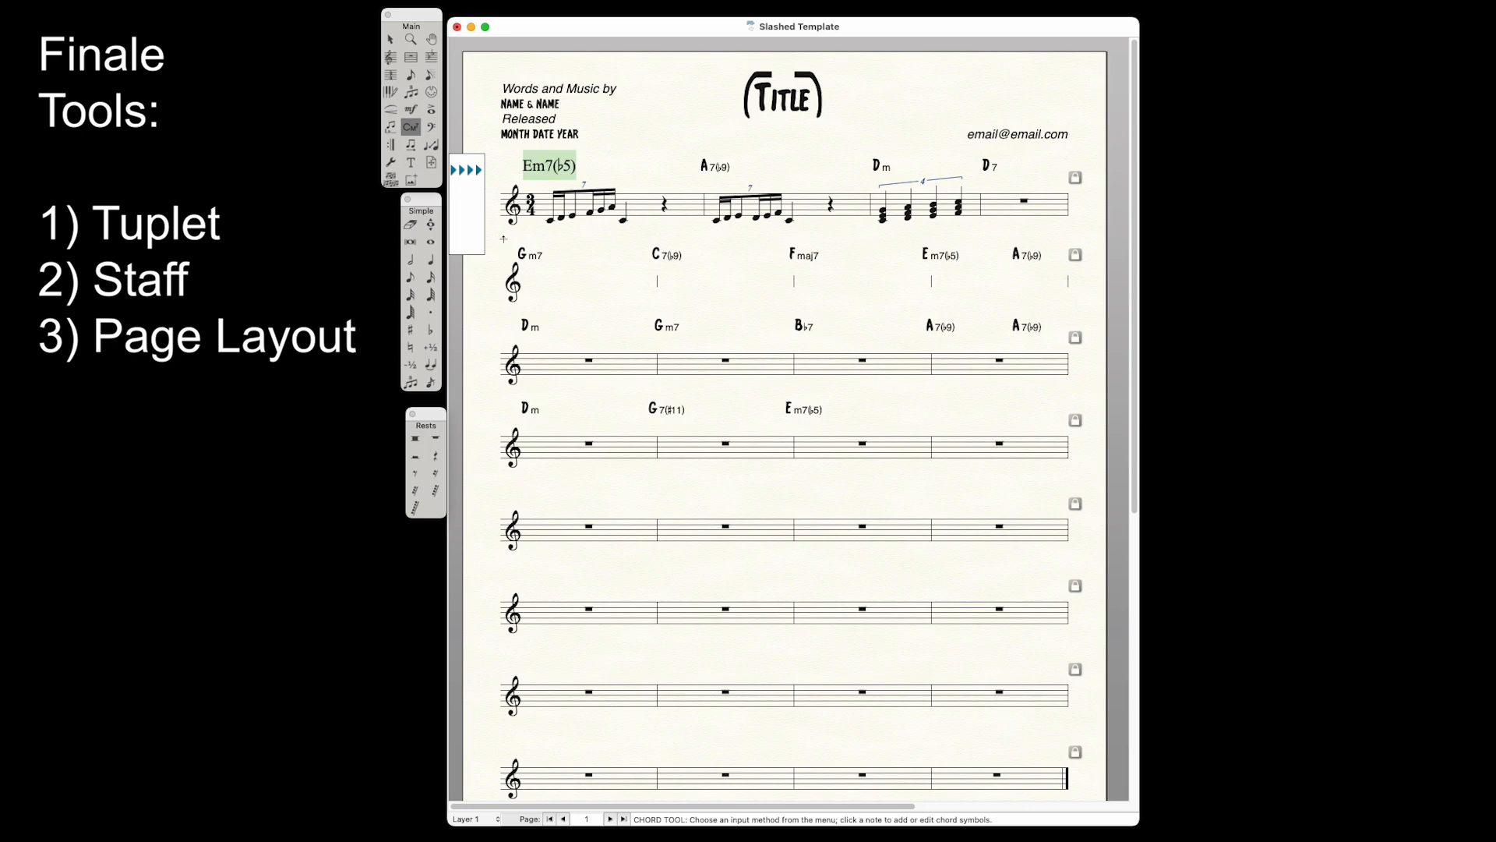
left_click(389, 15)
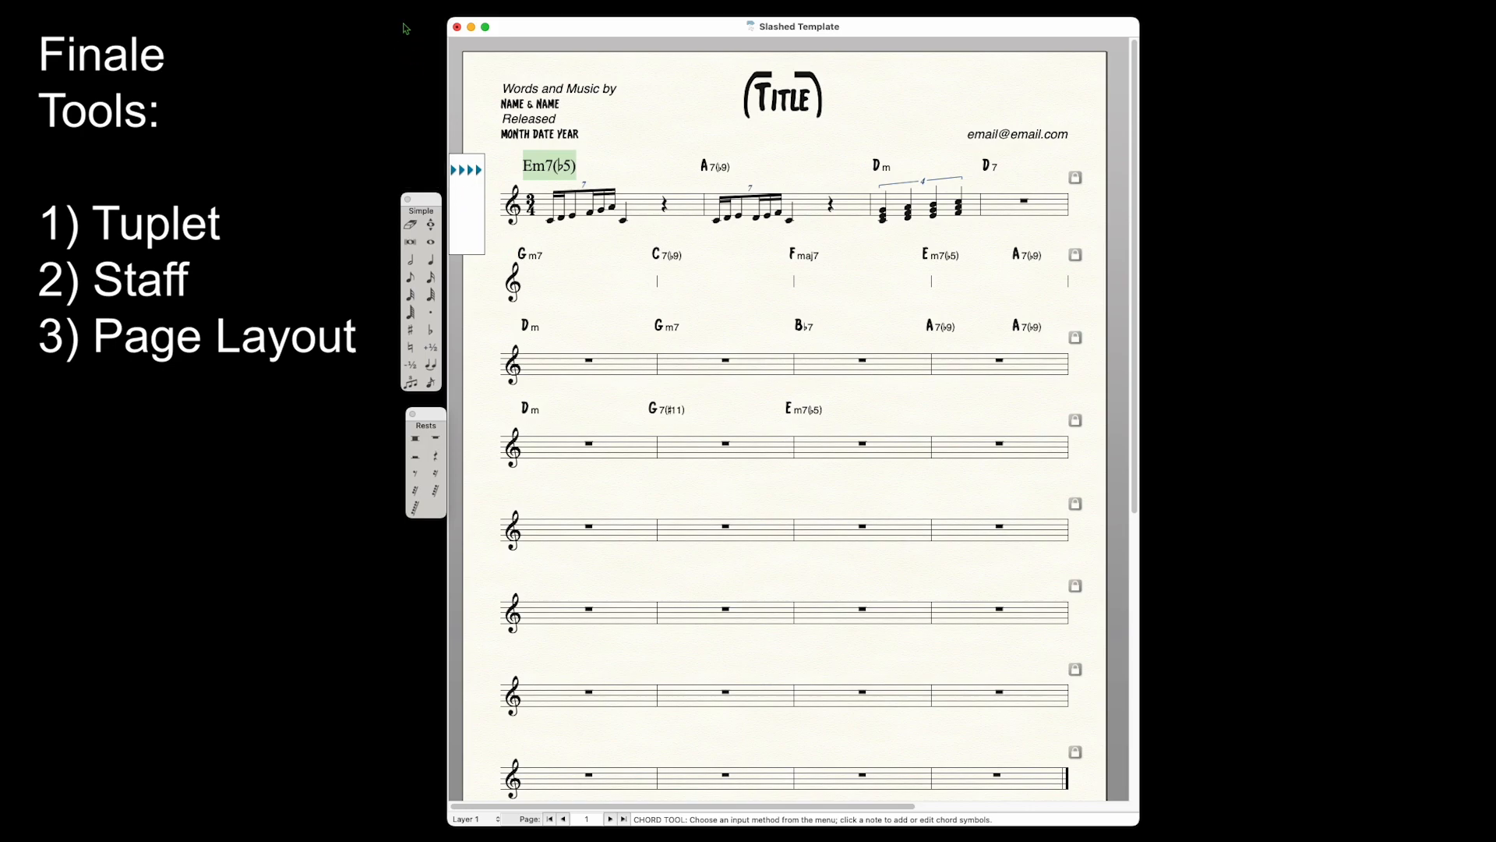
left_click(761, 1)
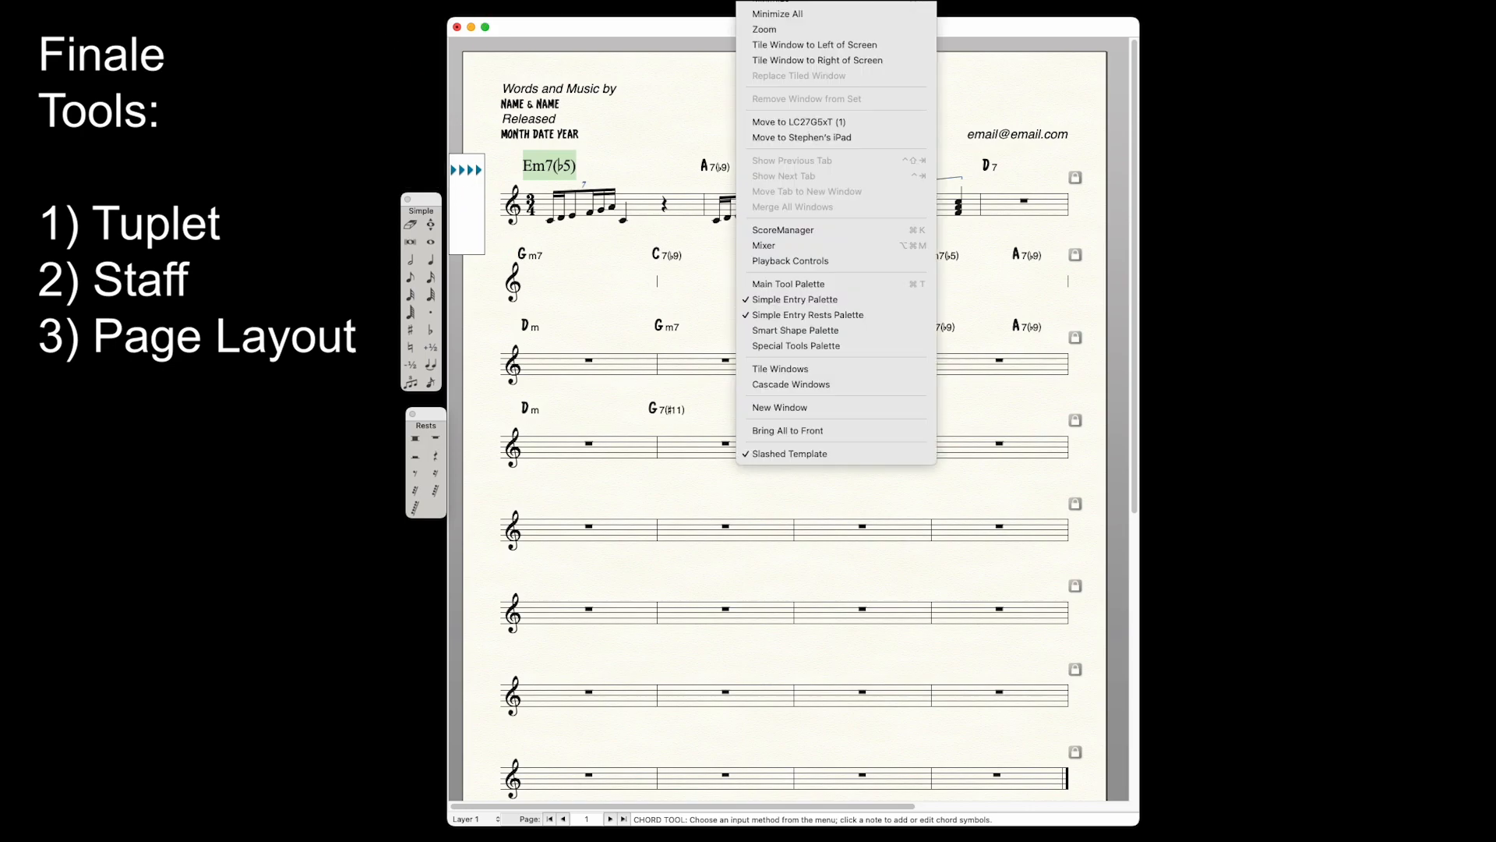
left_click(818, 285)
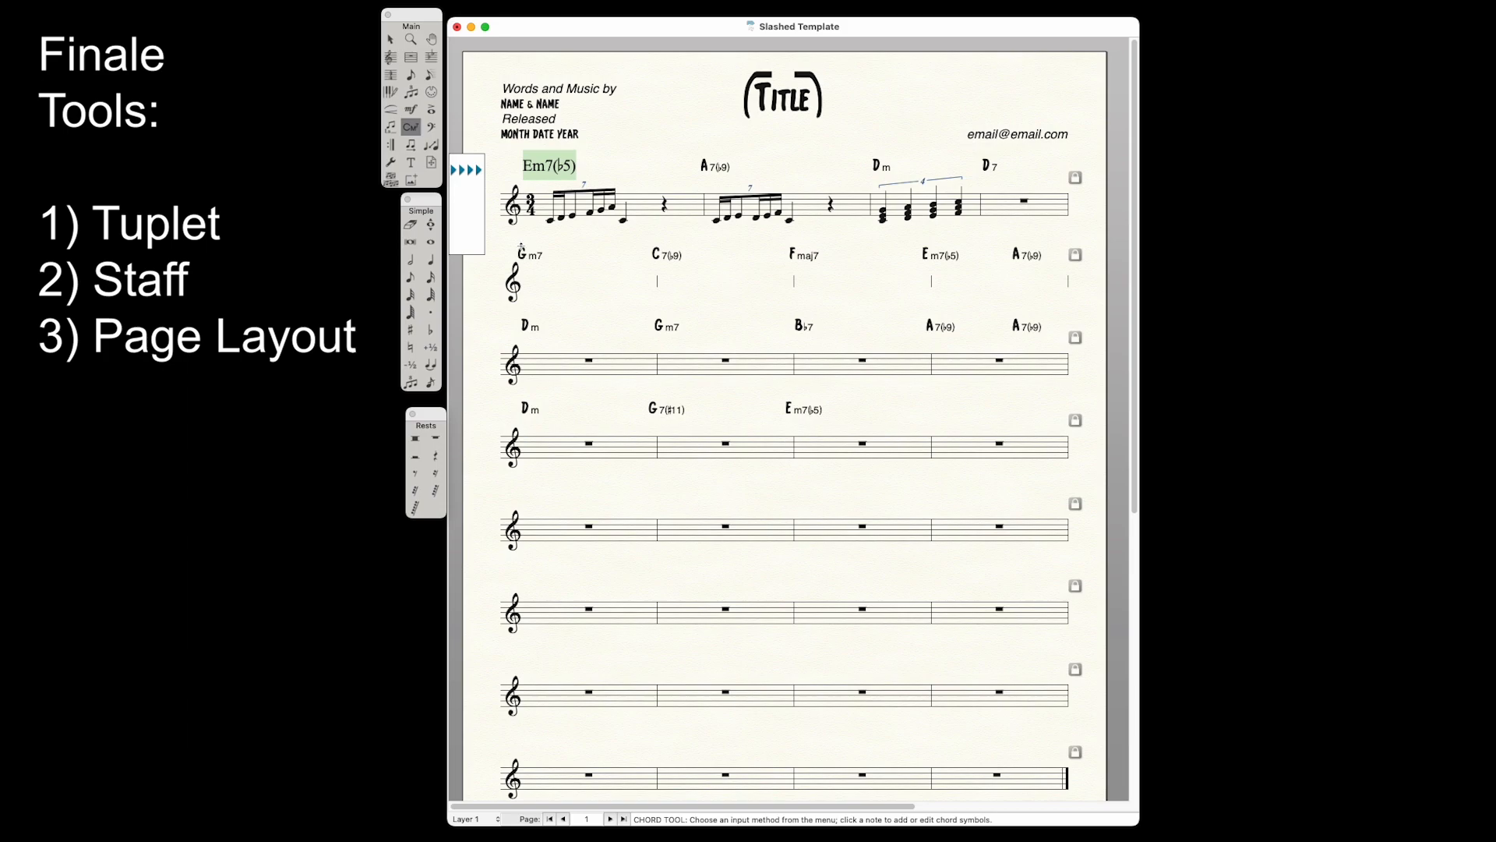
- Lower all chord symbols of the second system onto the blank staff, between its short barlines
left_click(569, 281)
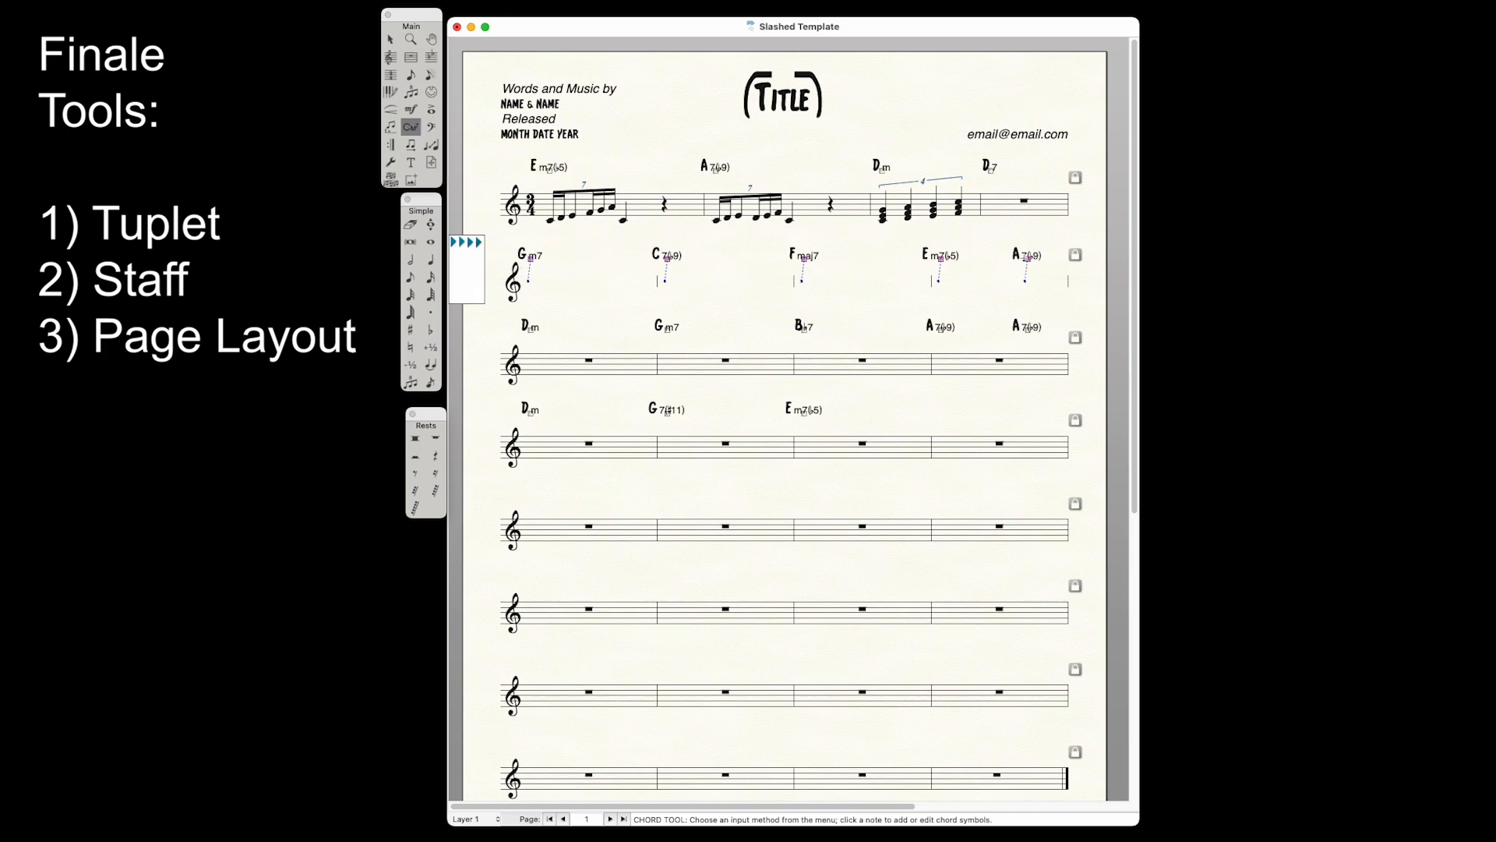
left_click_drag(532, 257, 539, 285)
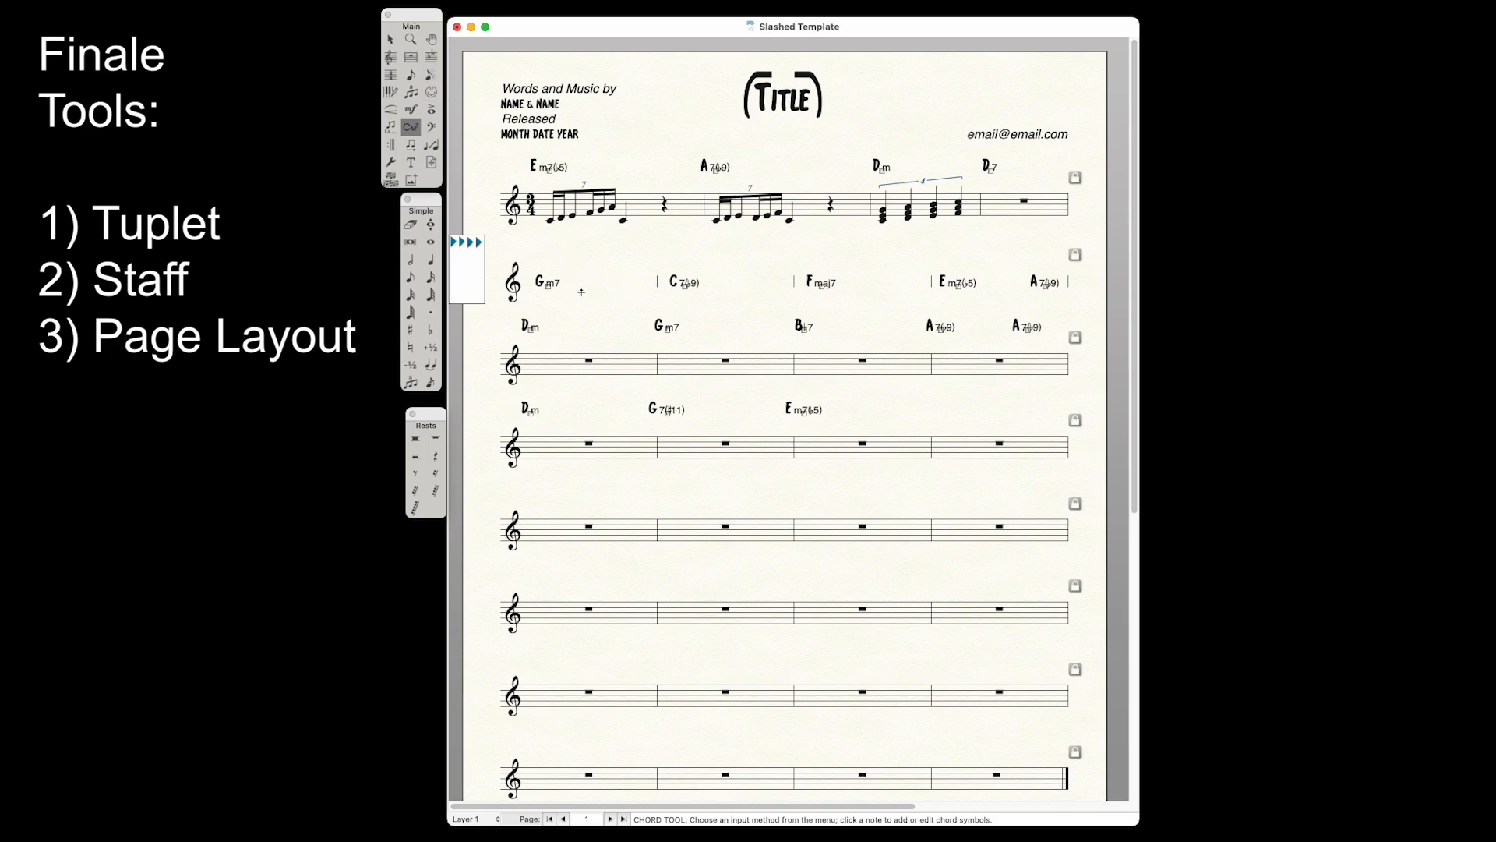
- Apply the Slash Notation staff style to the latter part of the second system's first measure, and undo it
left_click(390, 57)
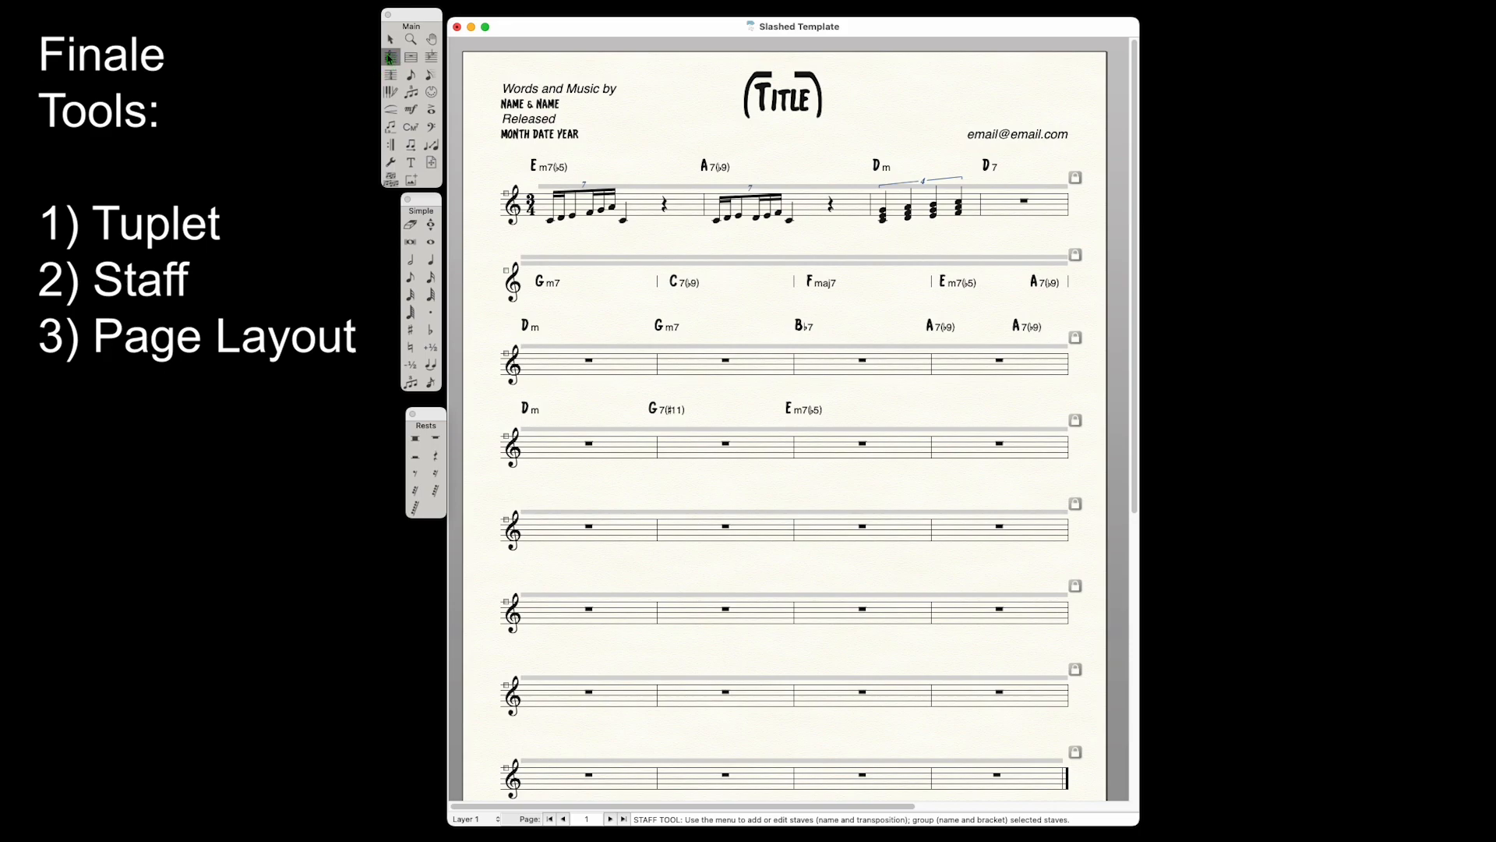
left_click_drag(661, 294, 563, 262)
left_click(672, 281)
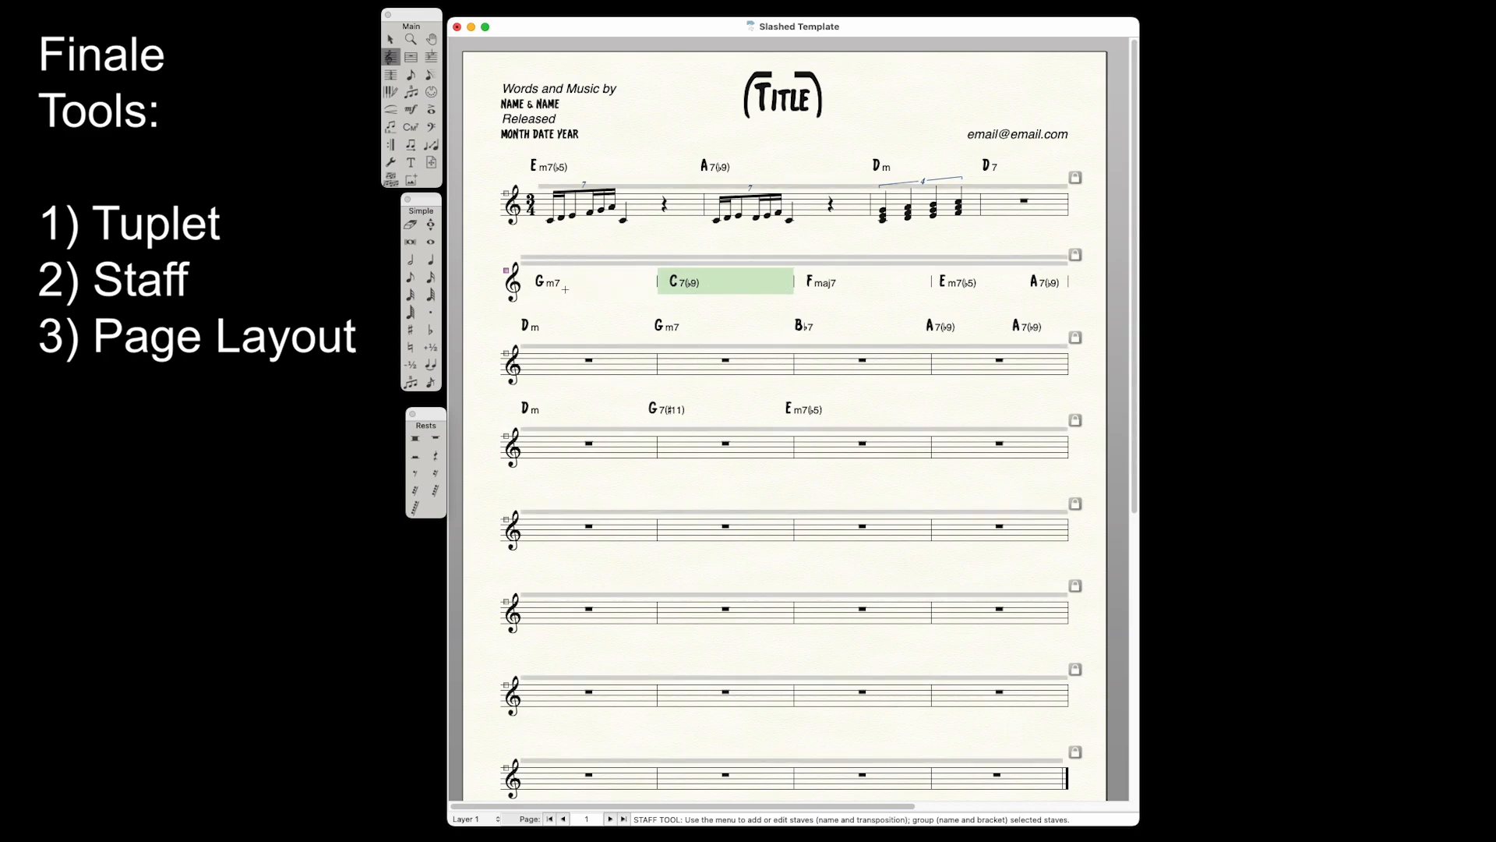
left_click_drag(655, 302, 562, 257)
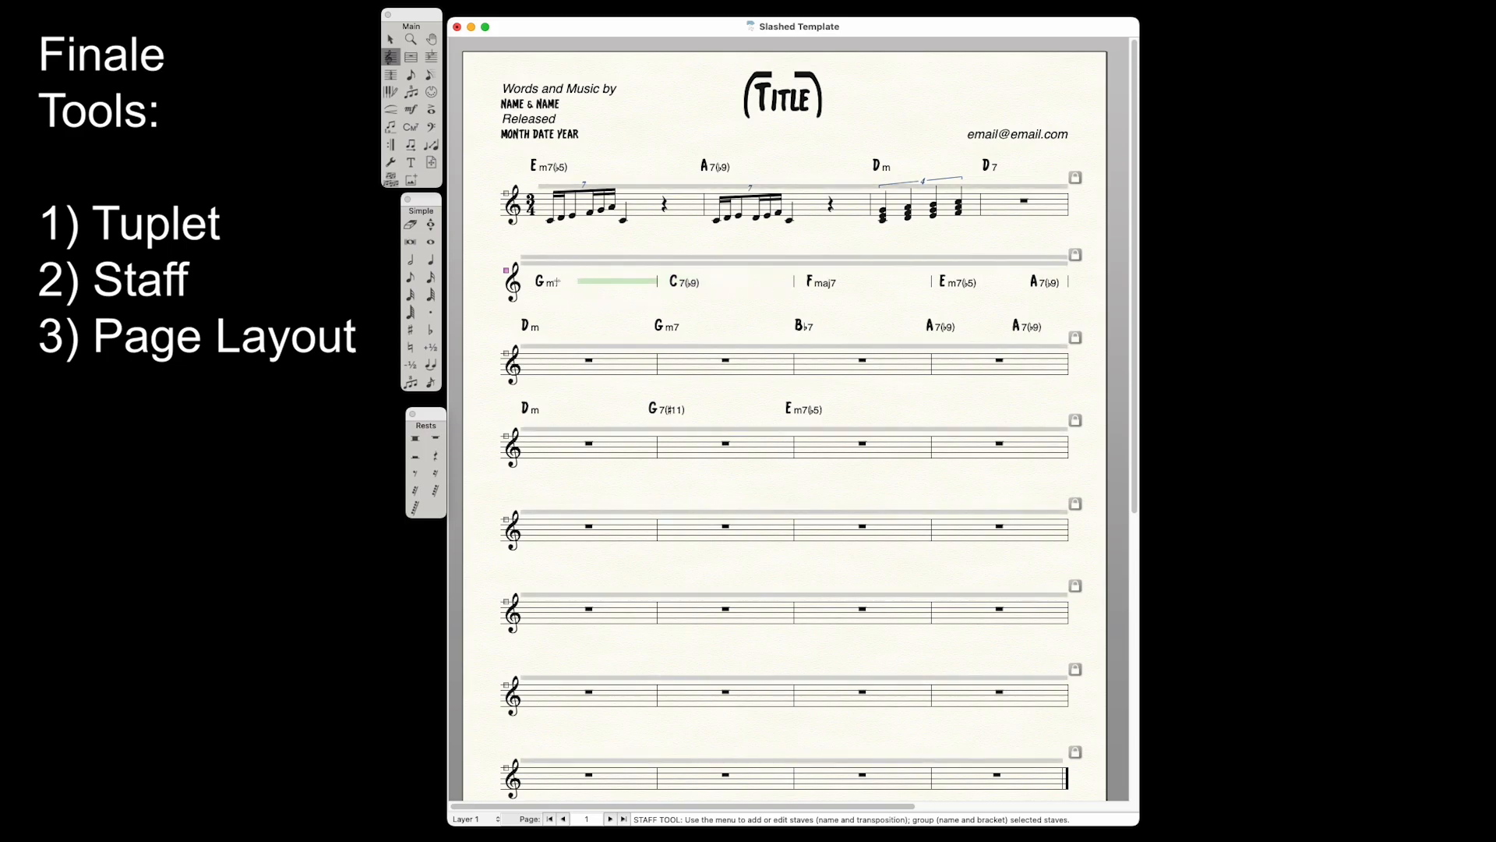
right_click(612, 281)
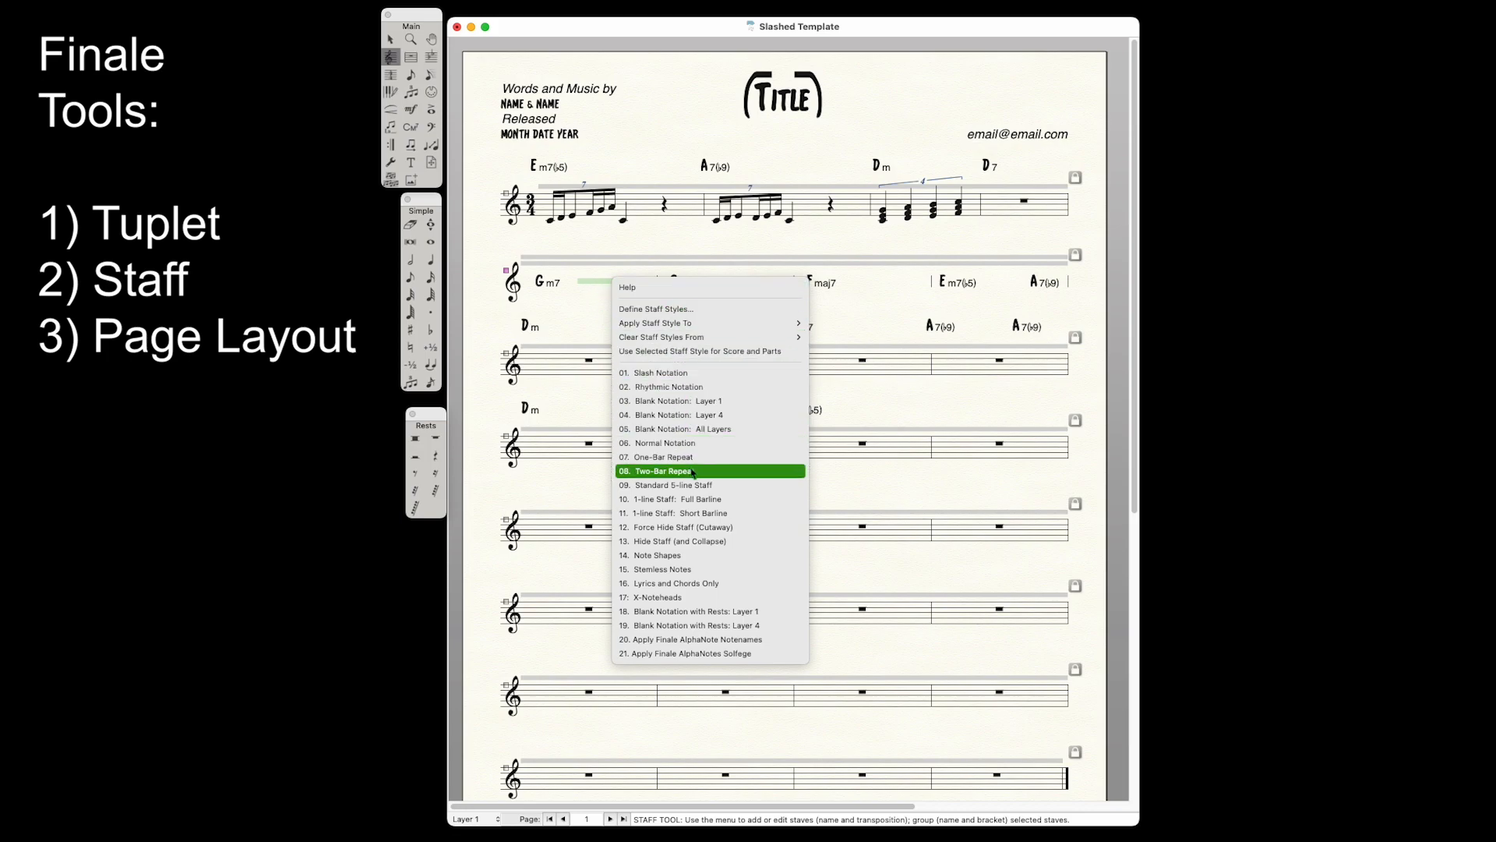
left_click(689, 378)
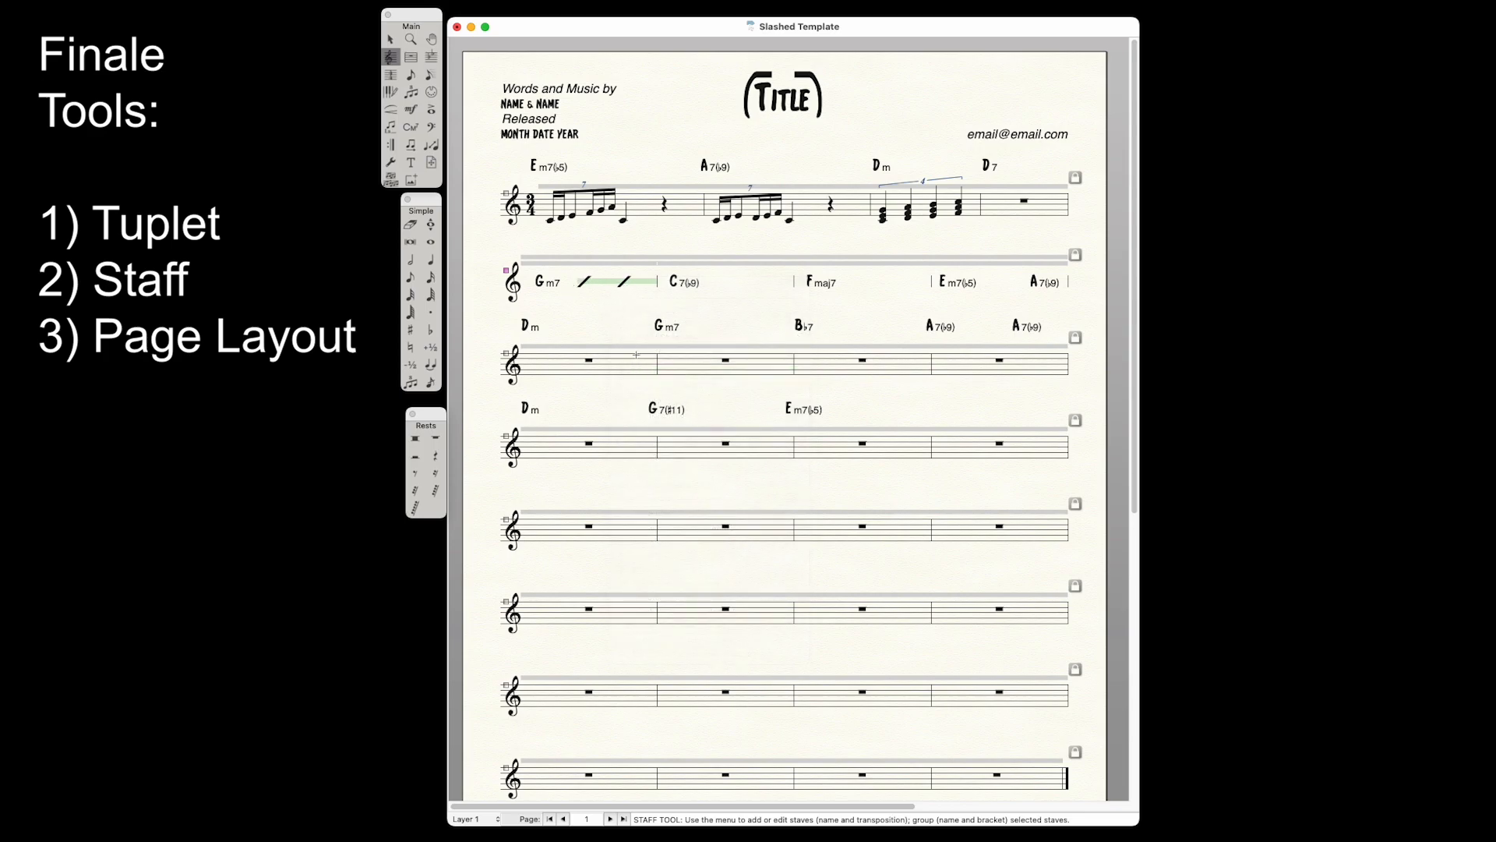
left_click(615, 317)
left_click(650, 299)
left_click(615, 307)
left_click(639, 202)
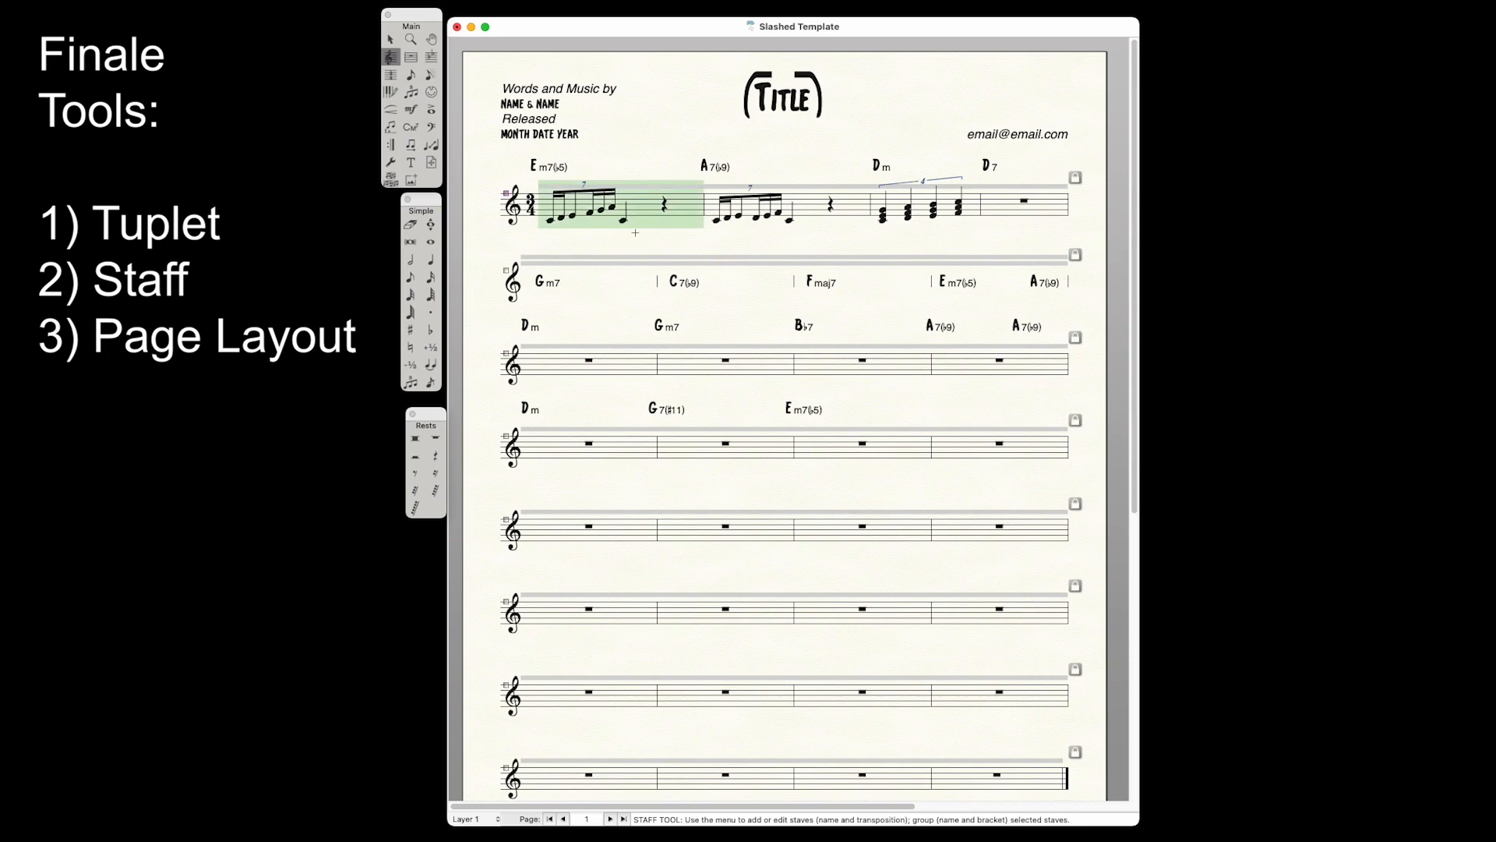
- Assign the VS rehearsal mark to the first measure of the third system with the Expression tool
left_click(410, 109)
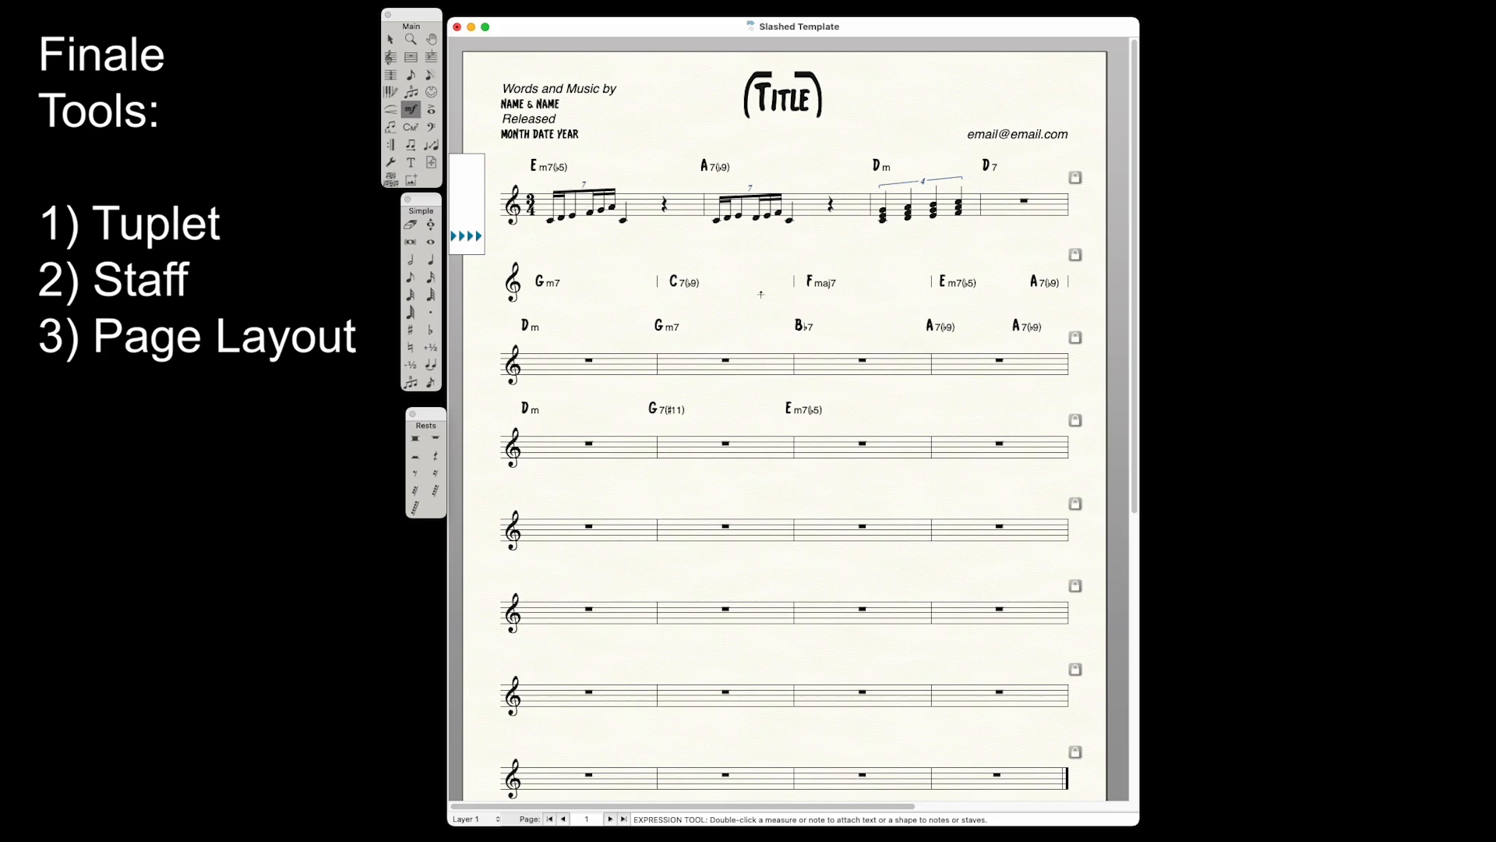
double_click(493, 419)
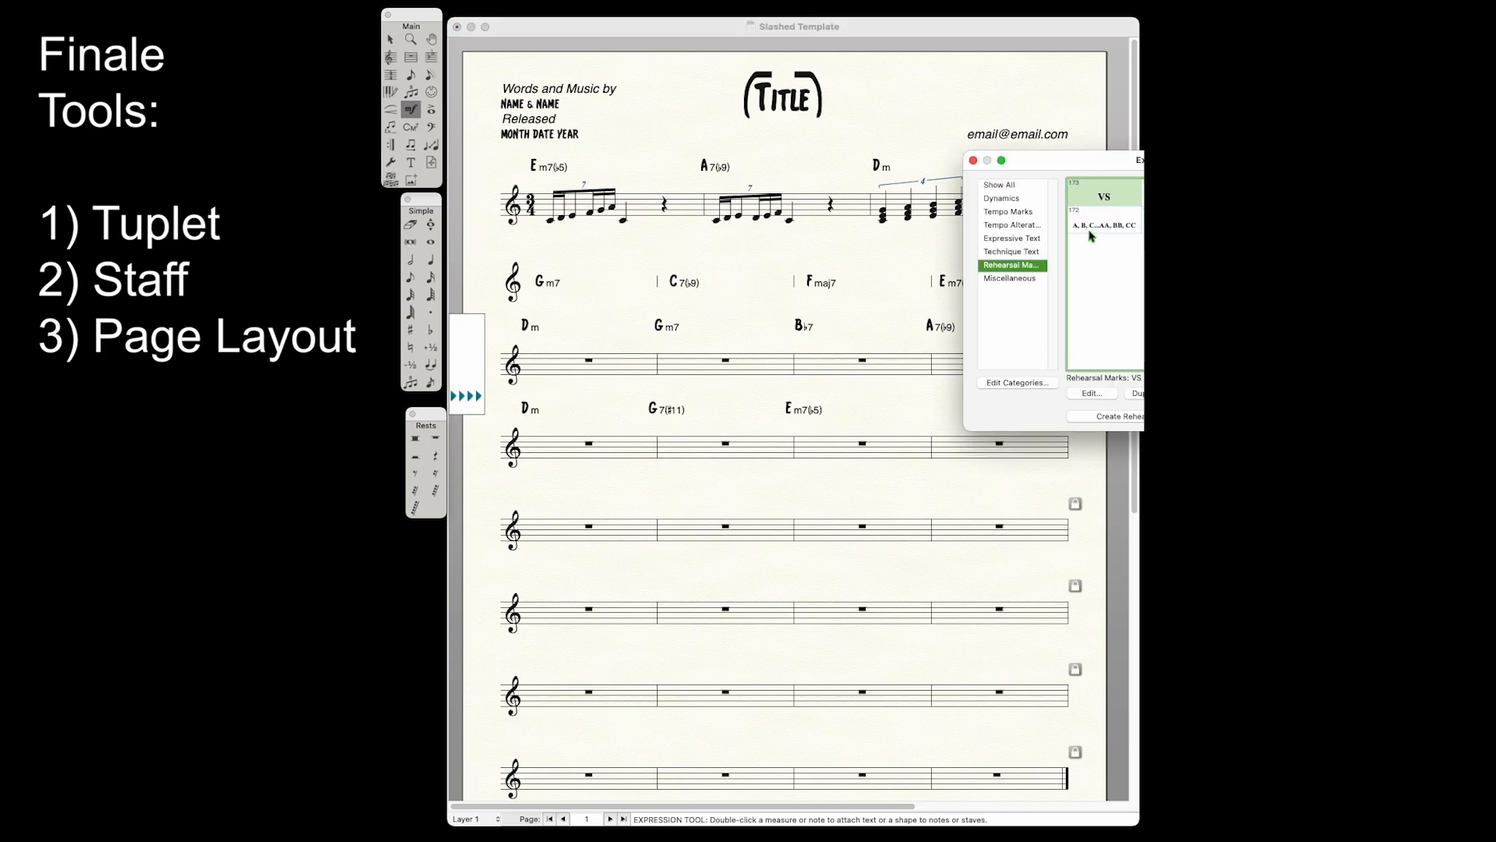
left_click_drag(1044, 166, 647, 162)
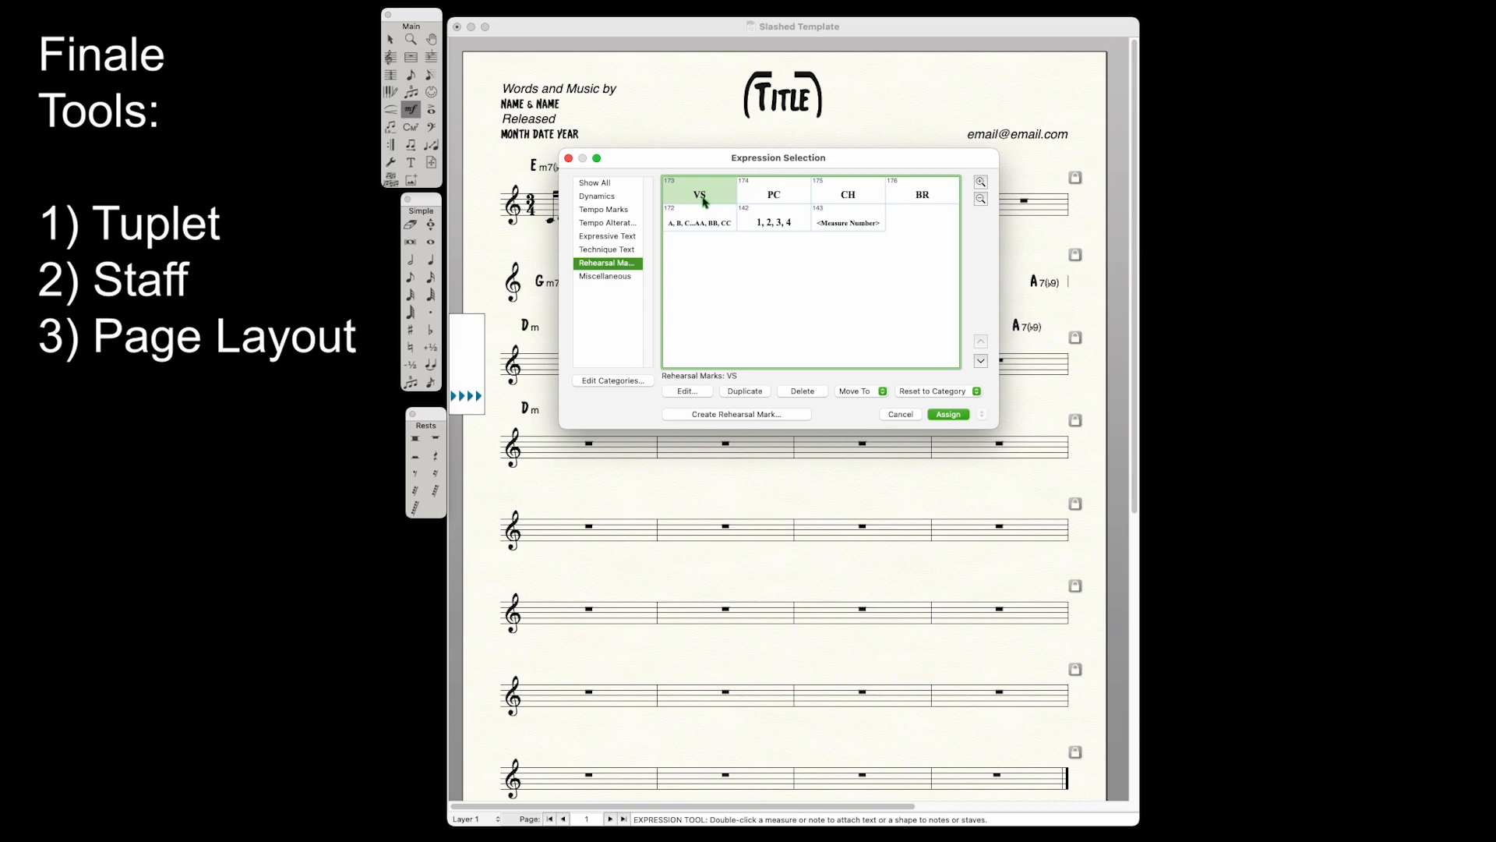
left_click(944, 418)
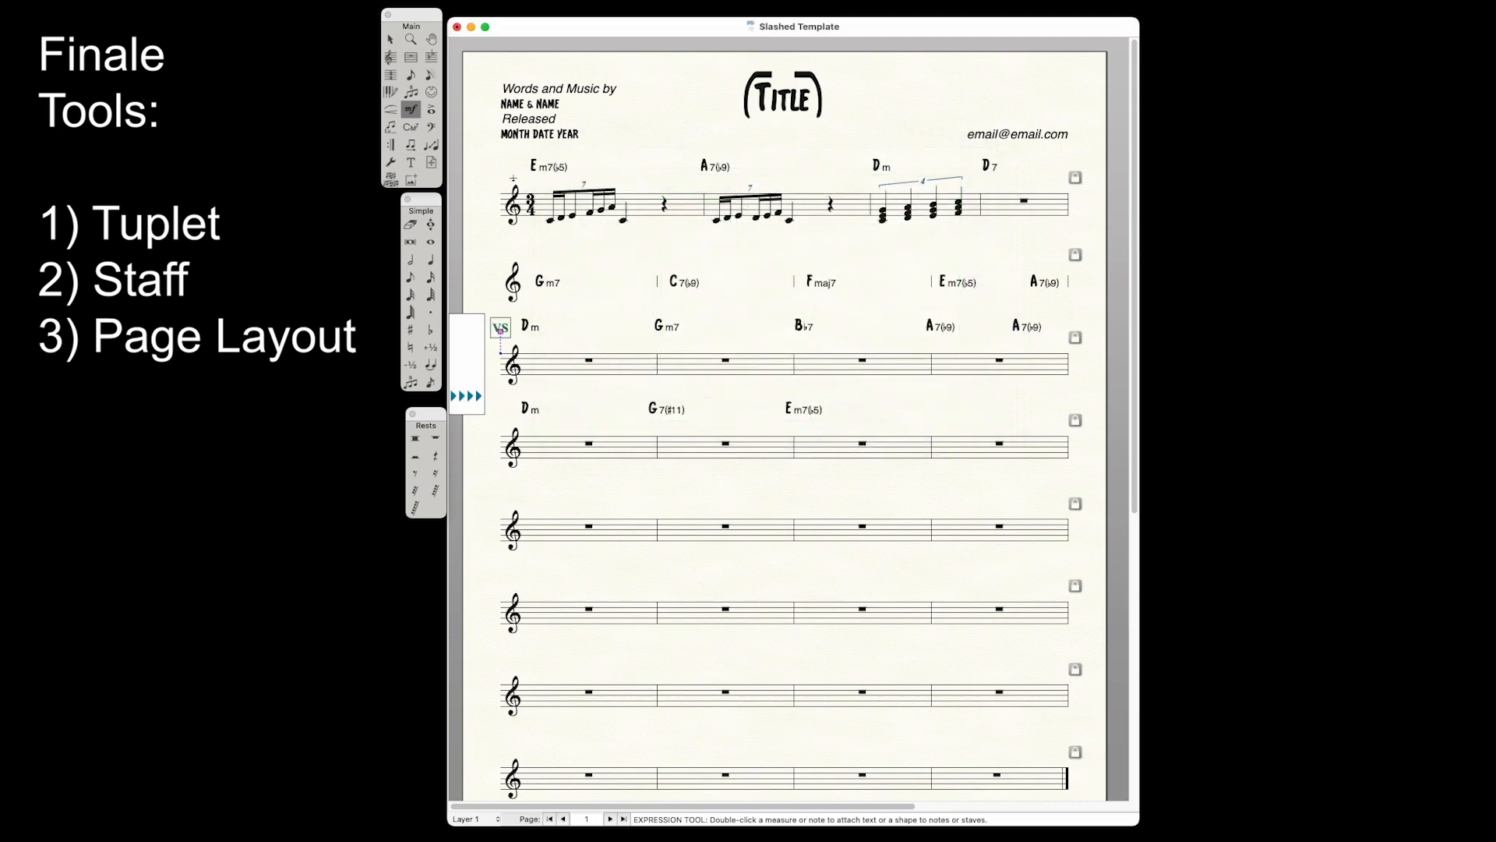
- Add the text block "THE QUICK BROWN FOX JUMPED..." in quotation marks below the first system, and nudge it closer to the first measure's notes
left_click(432, 163)
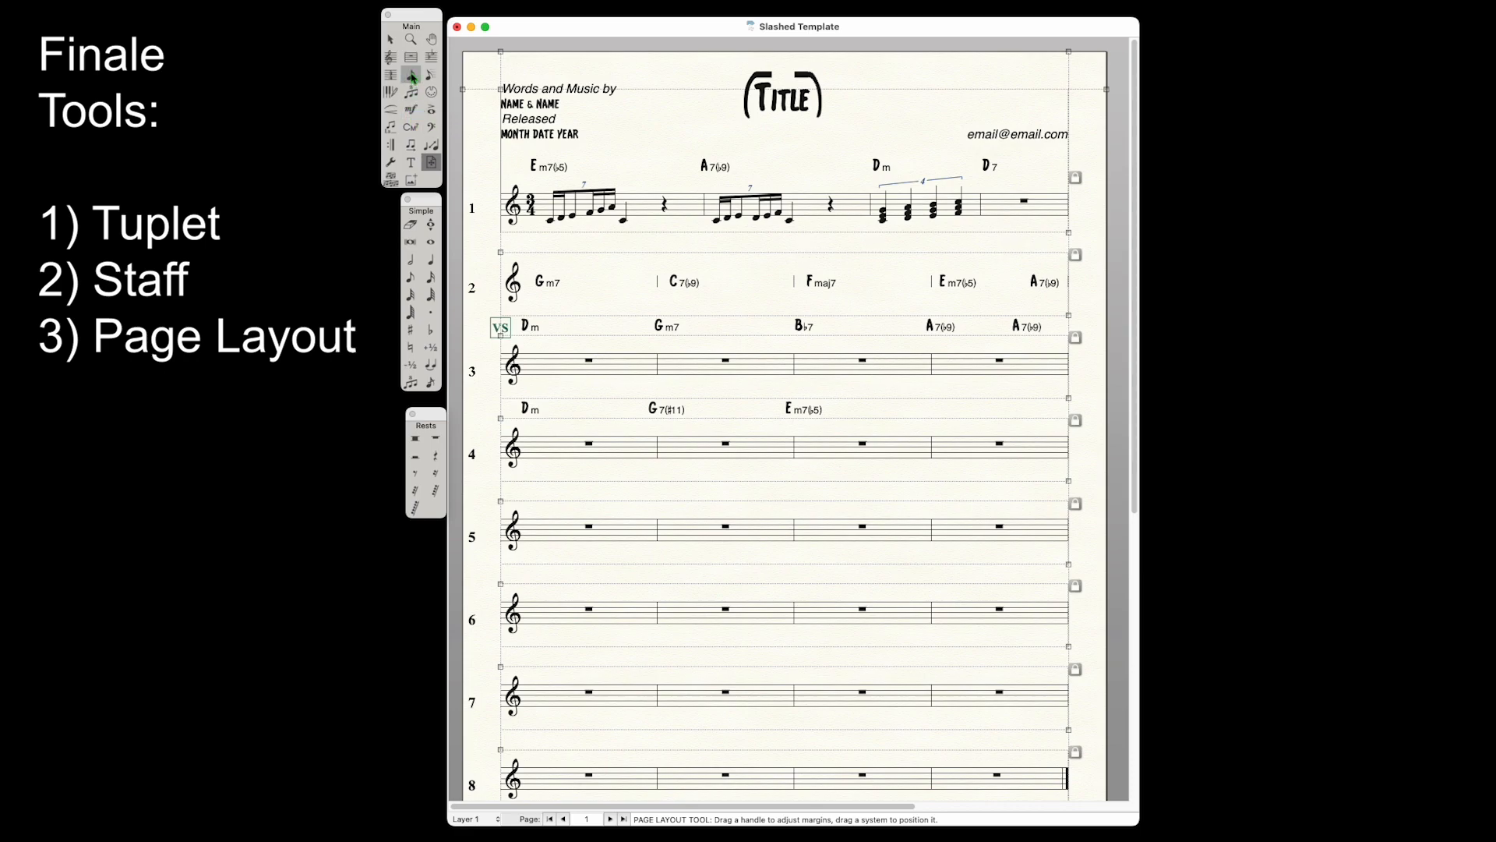
left_click(412, 162)
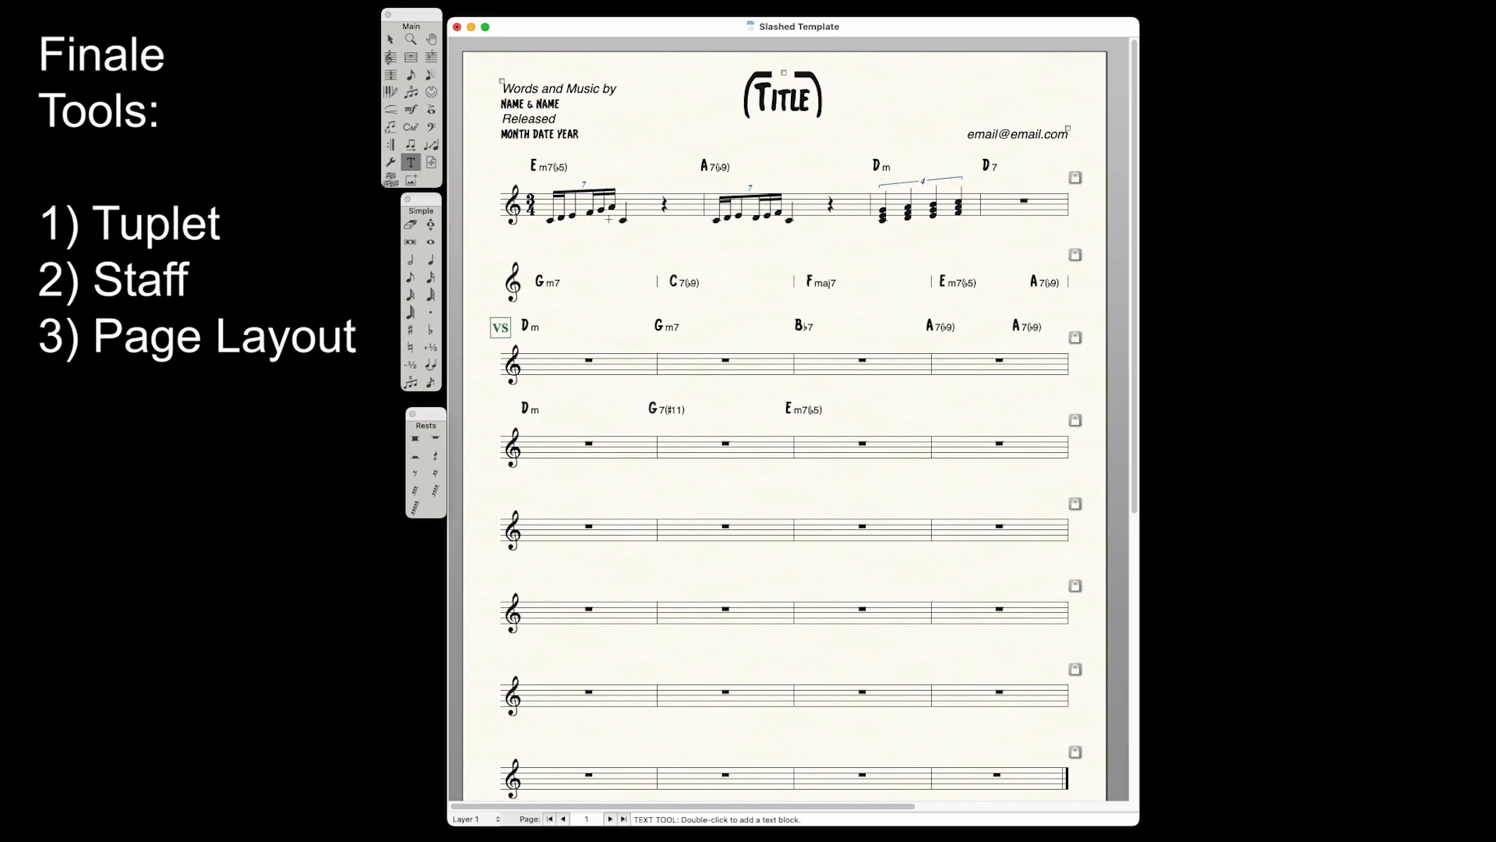
double_click(558, 241)
type("\"THE QUICK BROWN FOX JUMPED...")
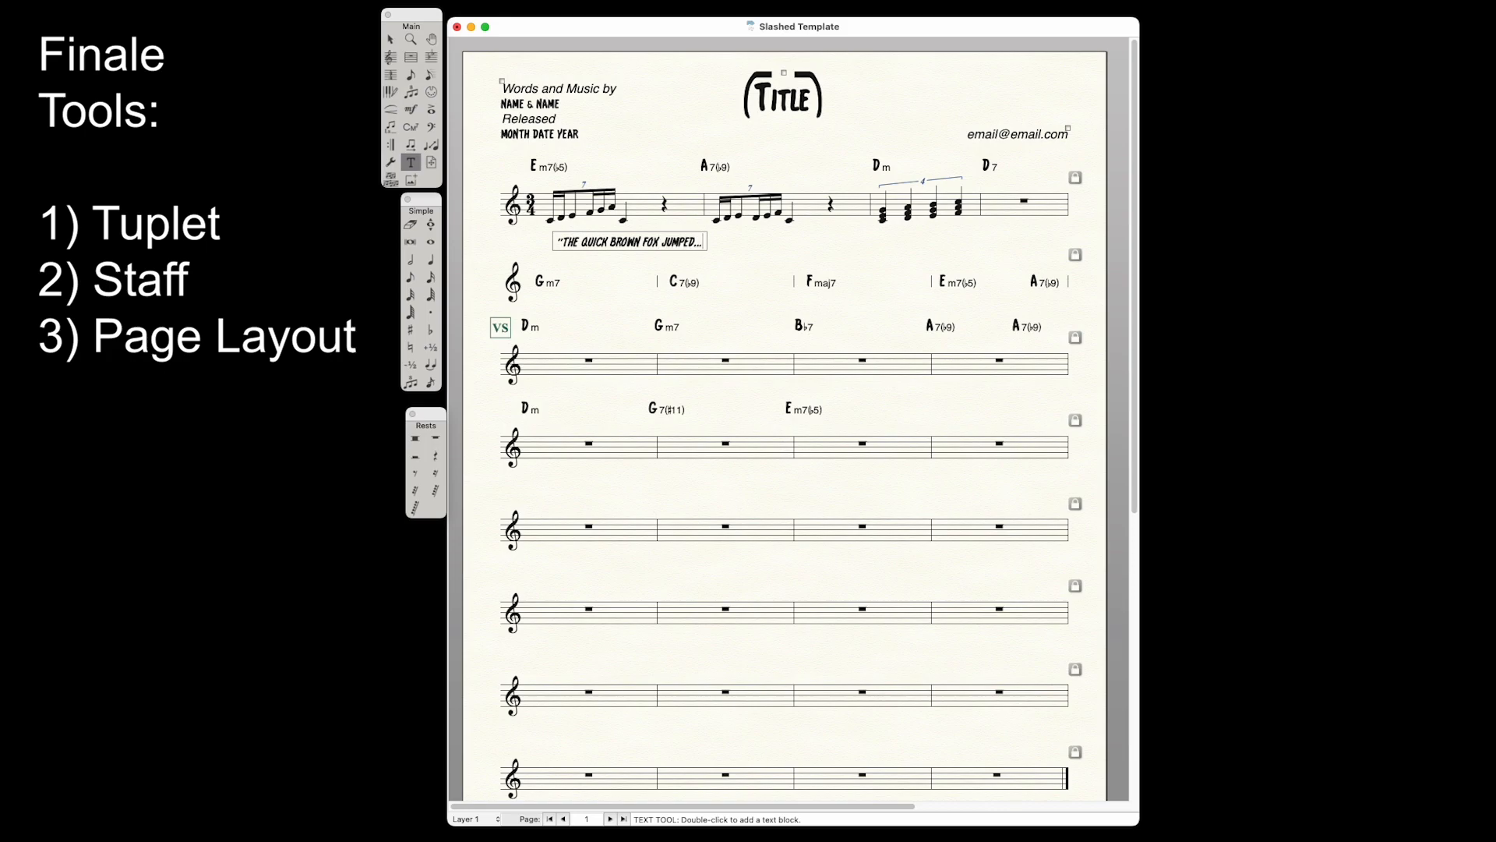
type("\"")
left_click(391, 39)
left_click_drag(588, 238, 577, 238)
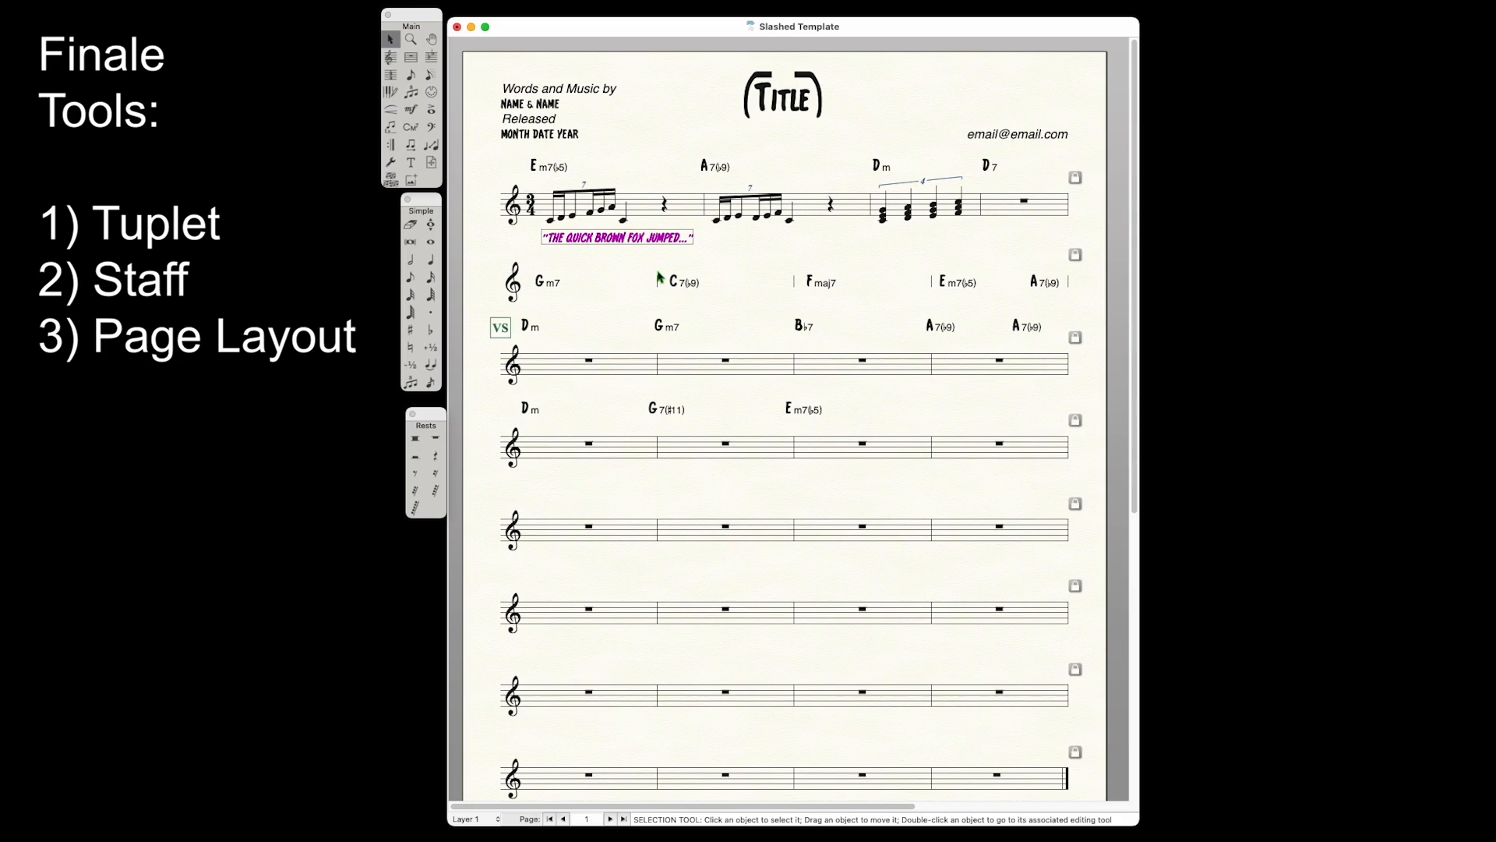
- Raise the bottom margins of the first and second systems with the Page Layout tool so the systems below move up
left_click(432, 162)
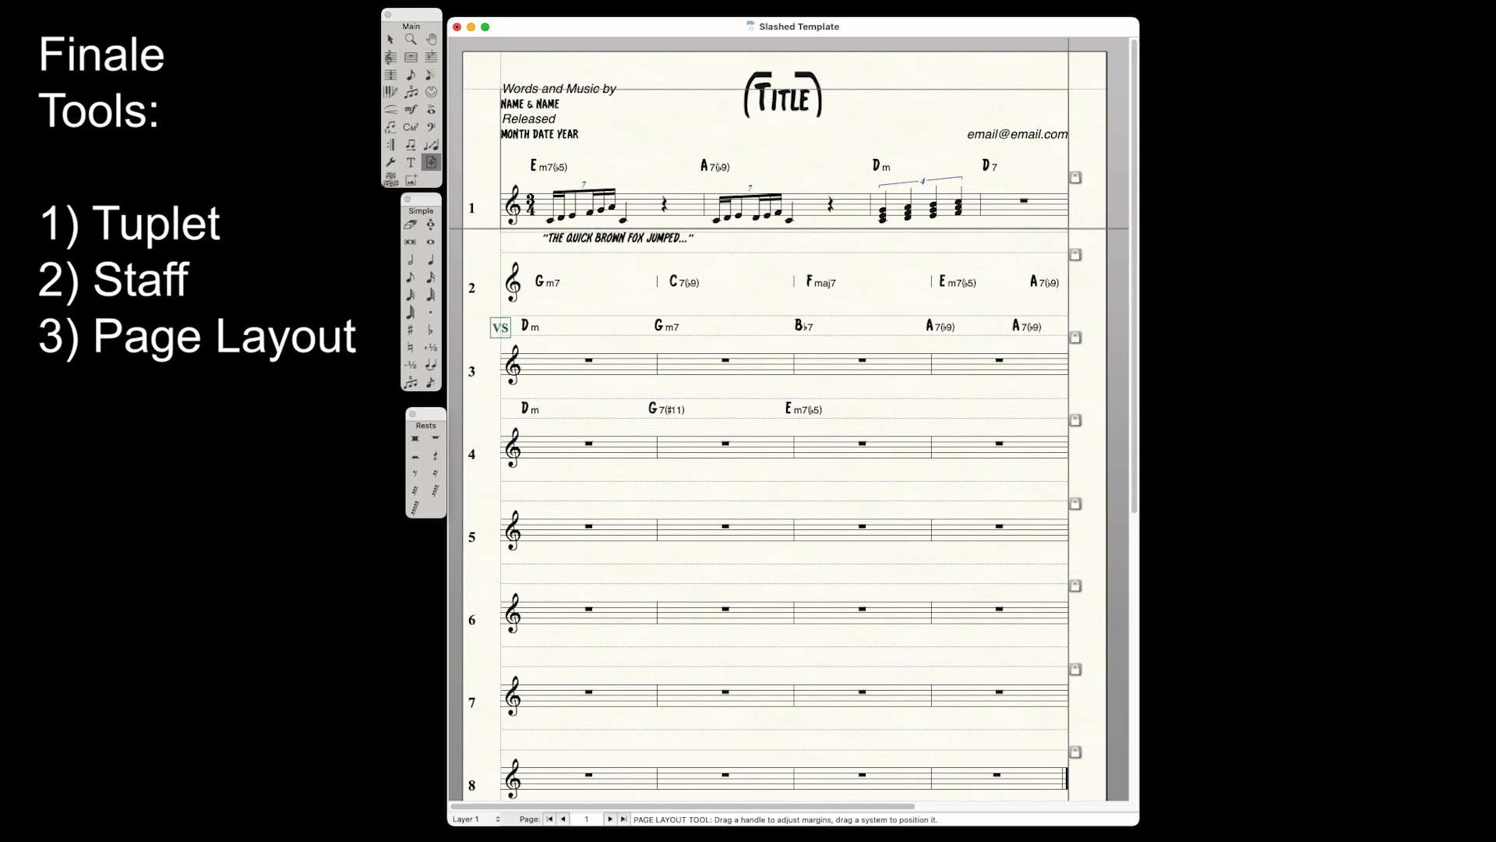
left_click_drag(1069, 233, 1069, 231)
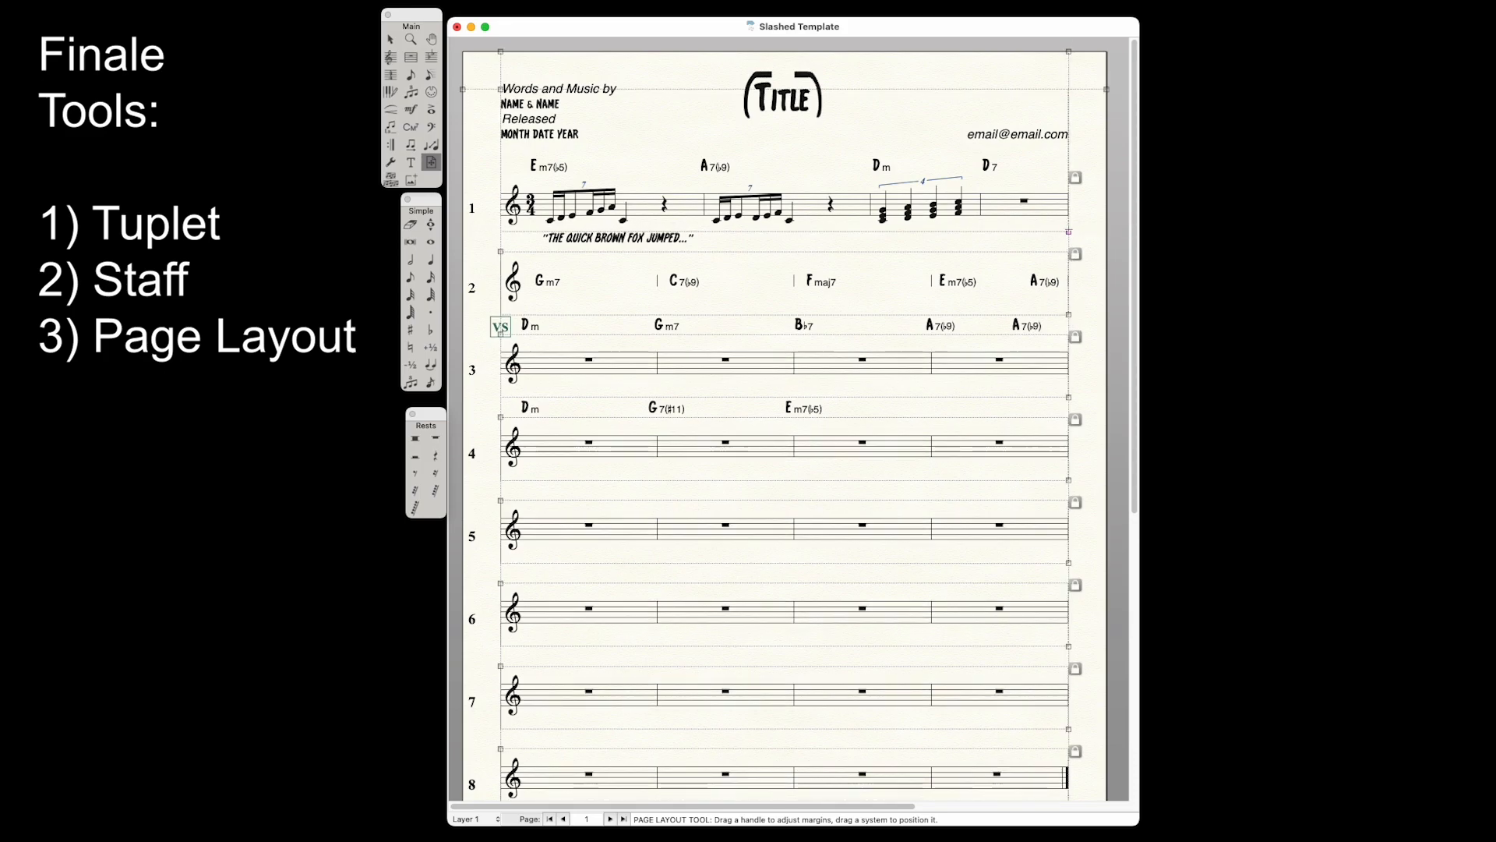
left_click_drag(1069, 231, 1068, 219)
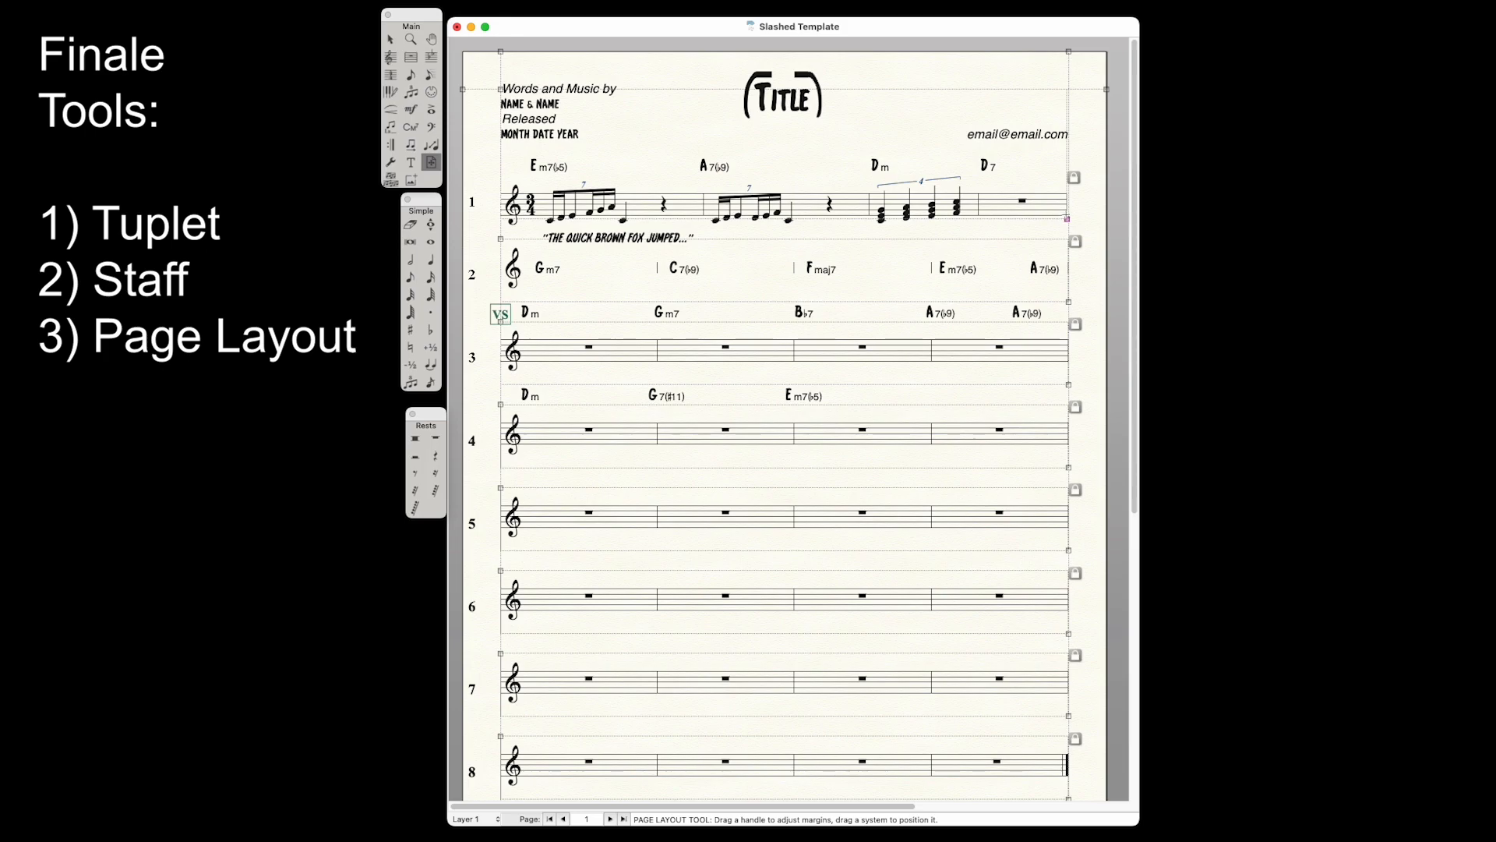
left_click_drag(1067, 219, 1065, 217)
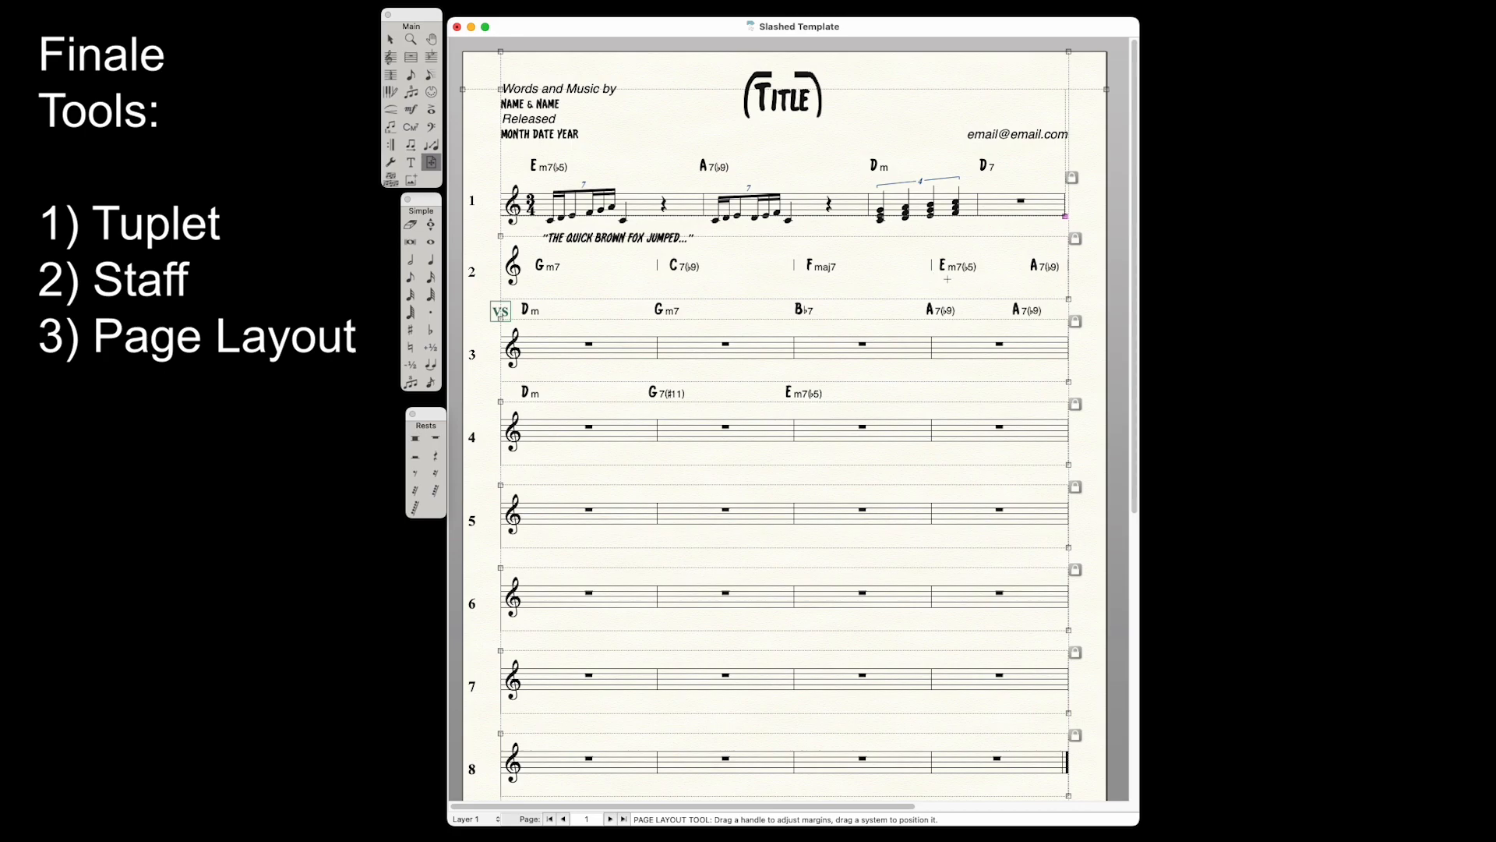
left_click_drag(1068, 300, 1068, 289)
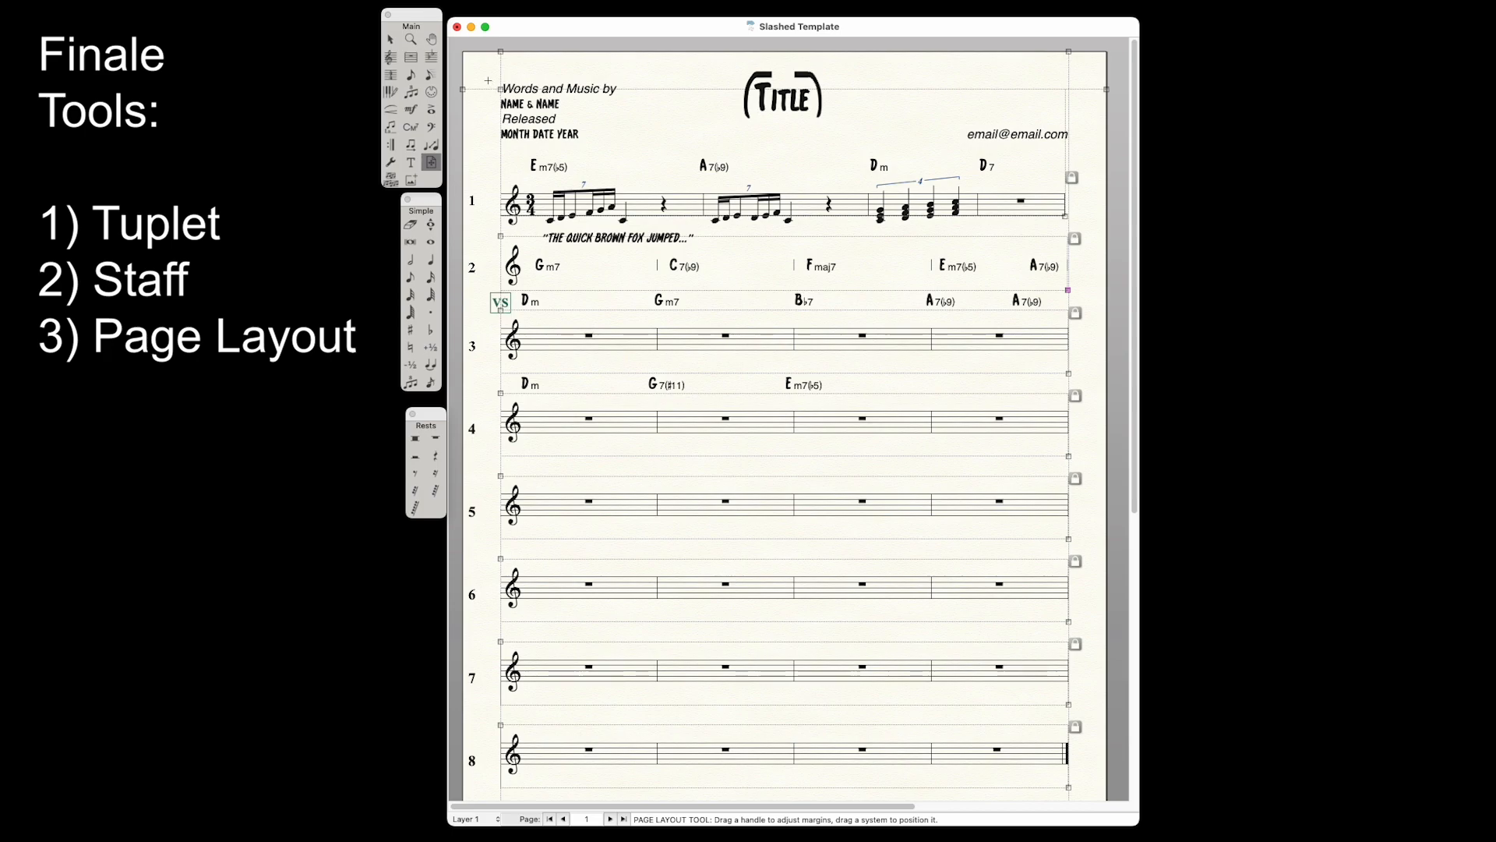
- Try indenting the left margins of all eight systems together, and undo it
left_click_drag(480, 80, 556, 795)
left_click_drag(503, 90, 521, 90)
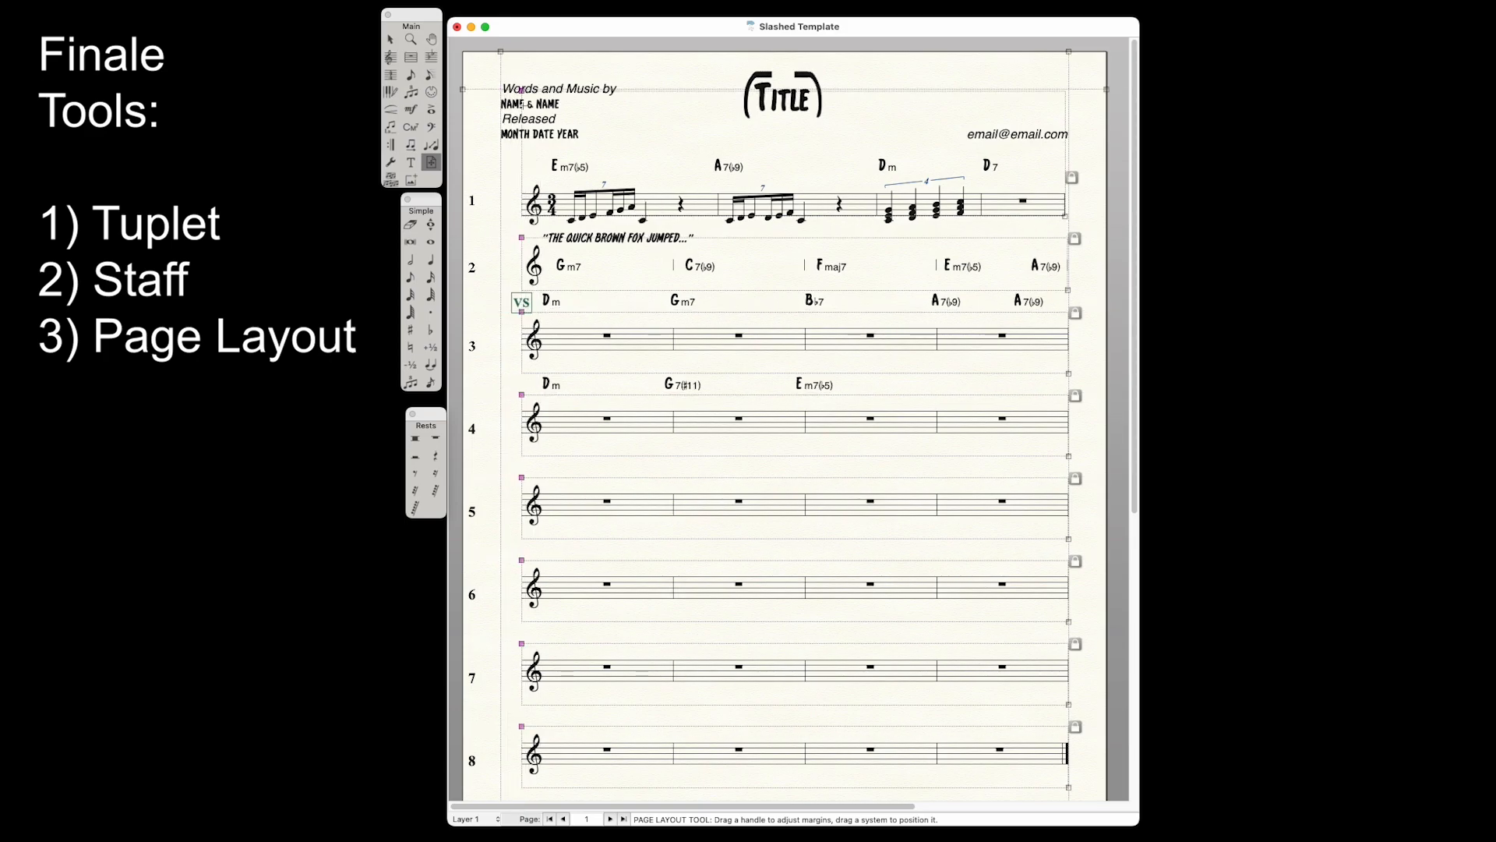
key("super+z")
- Indent the left margins of all eight systems again, and move the VS rehearsal mark into the freed space beside the third system's clef
left_click_drag(483, 72, 530, 785)
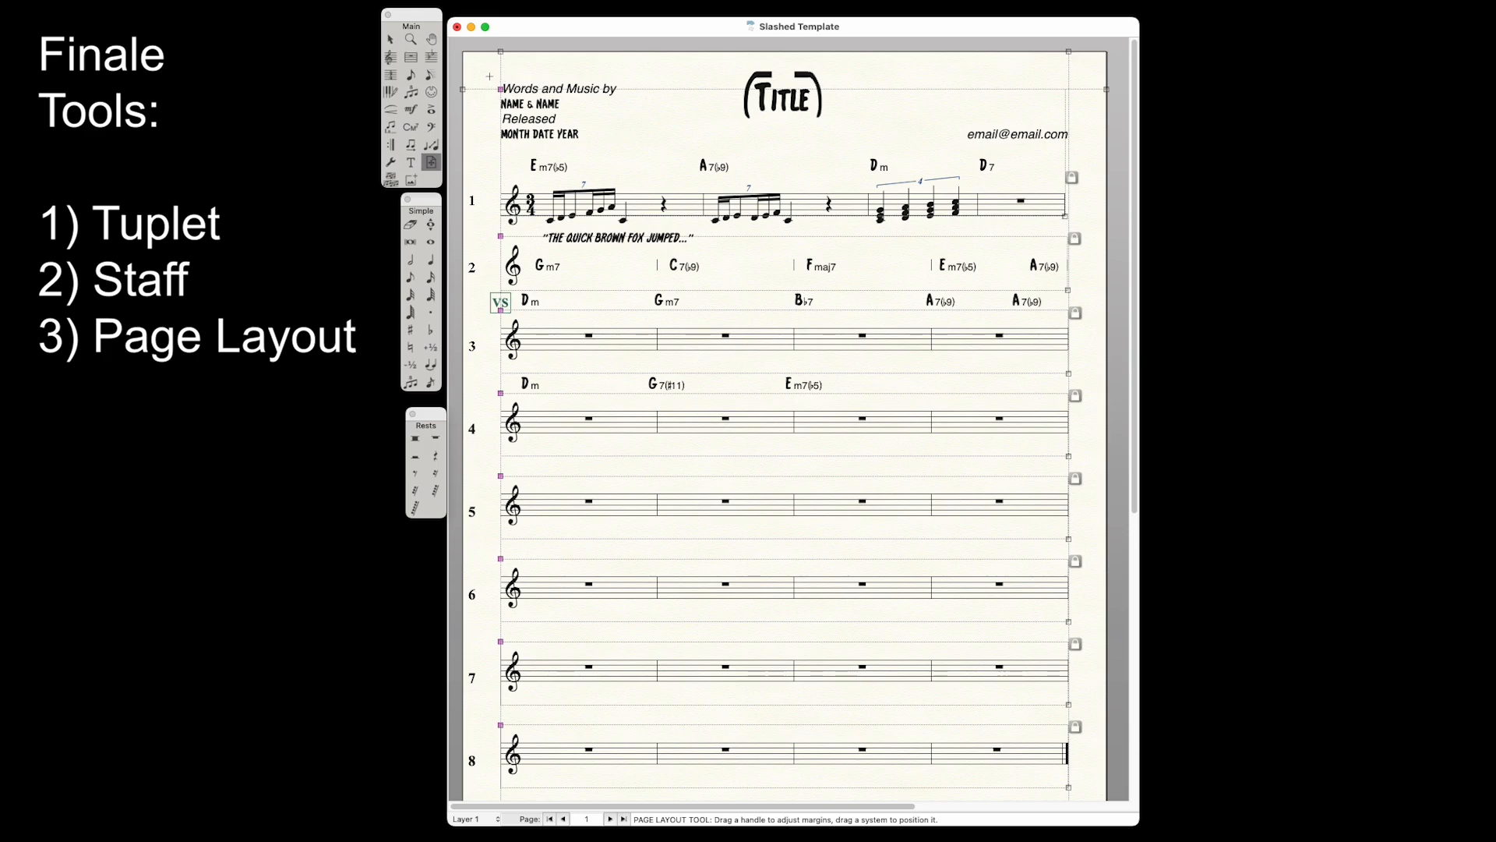
left_click_drag(499, 89, 523, 90)
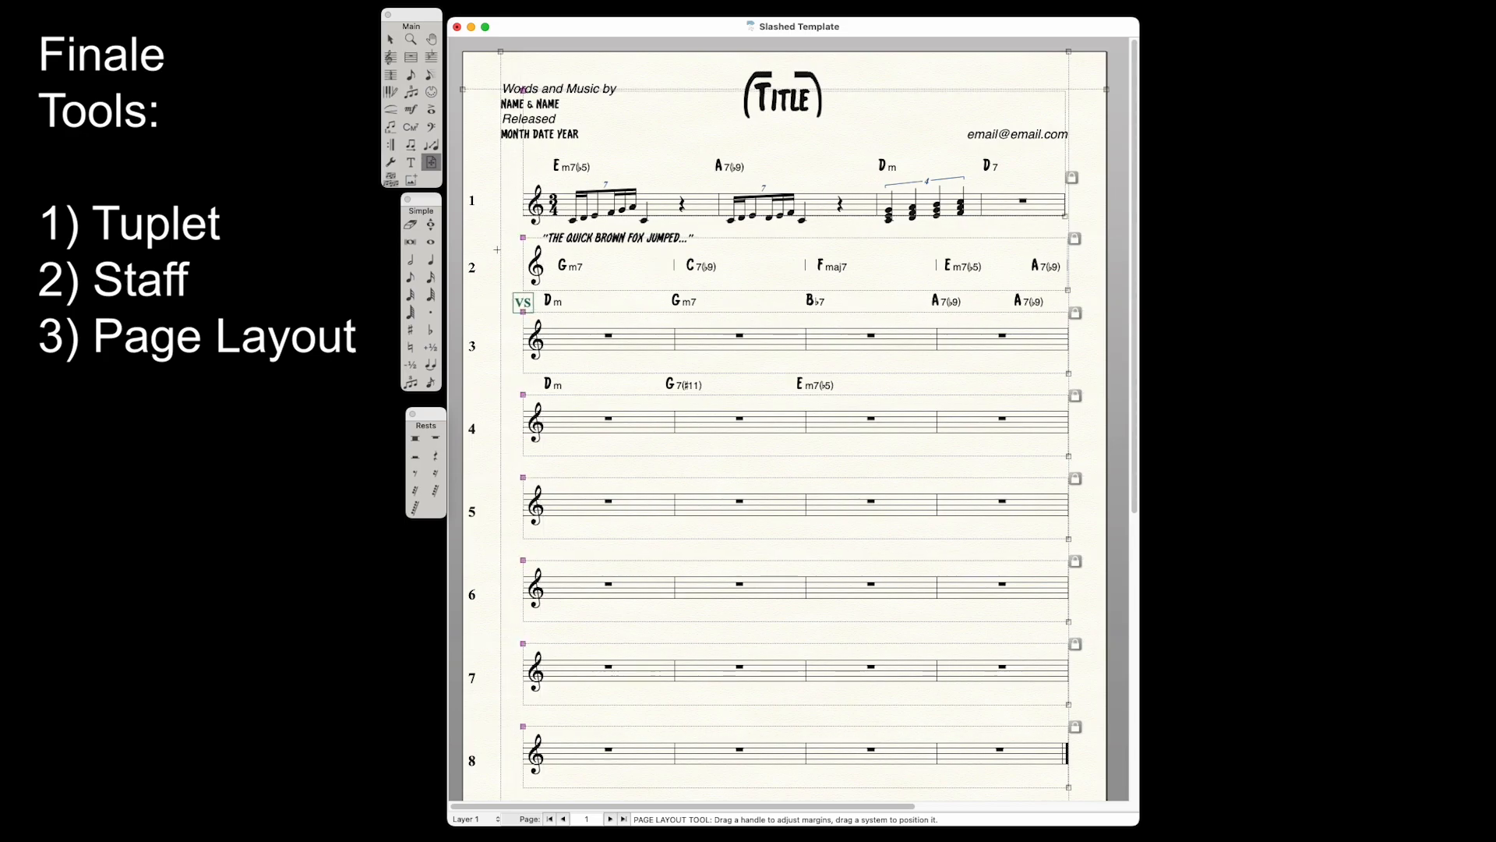
left_click(411, 110)
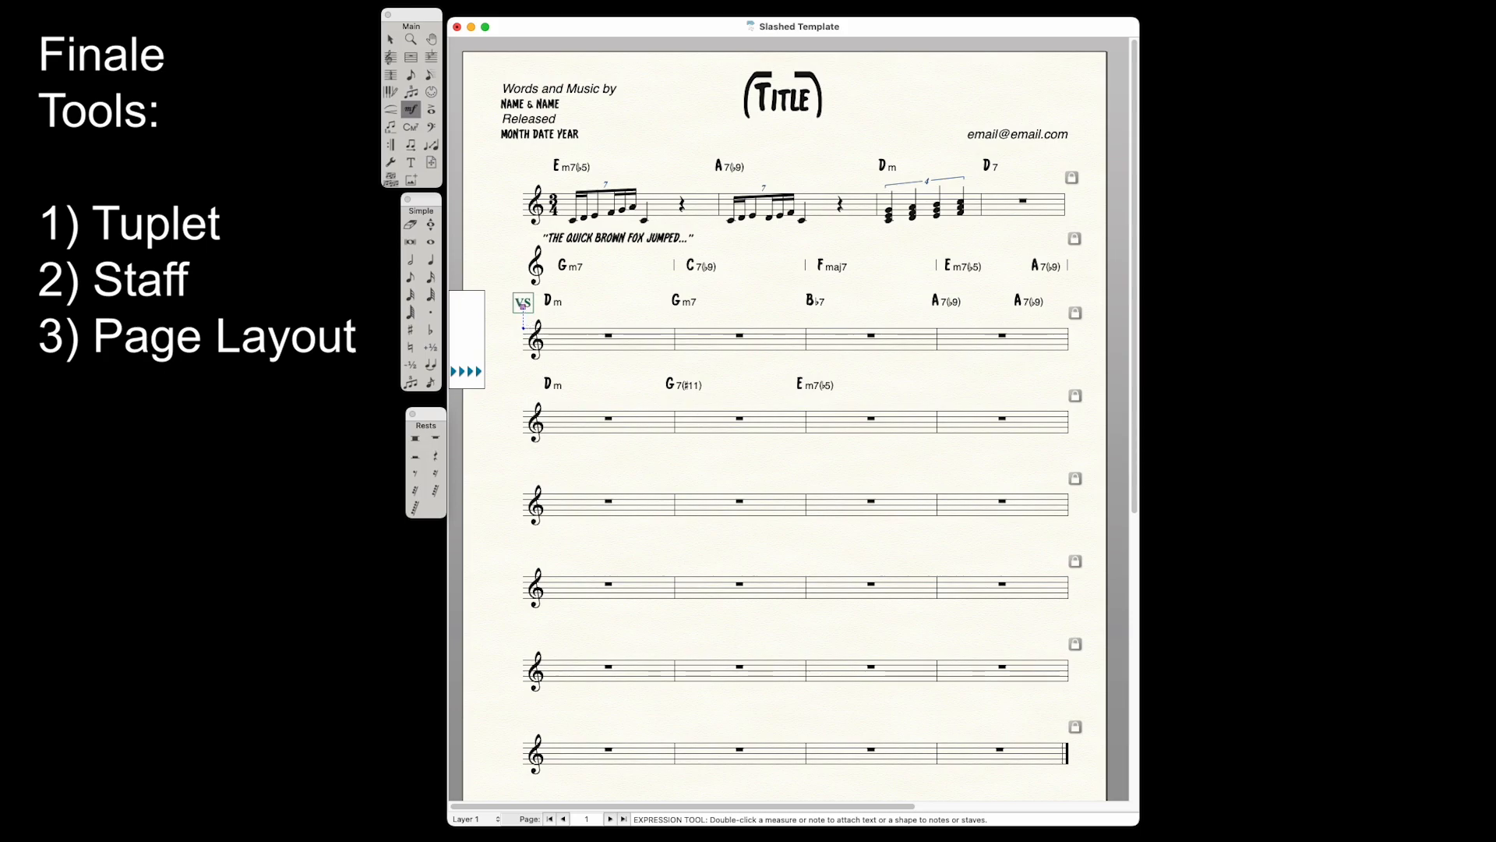
left_click_drag(523, 310, 502, 343)
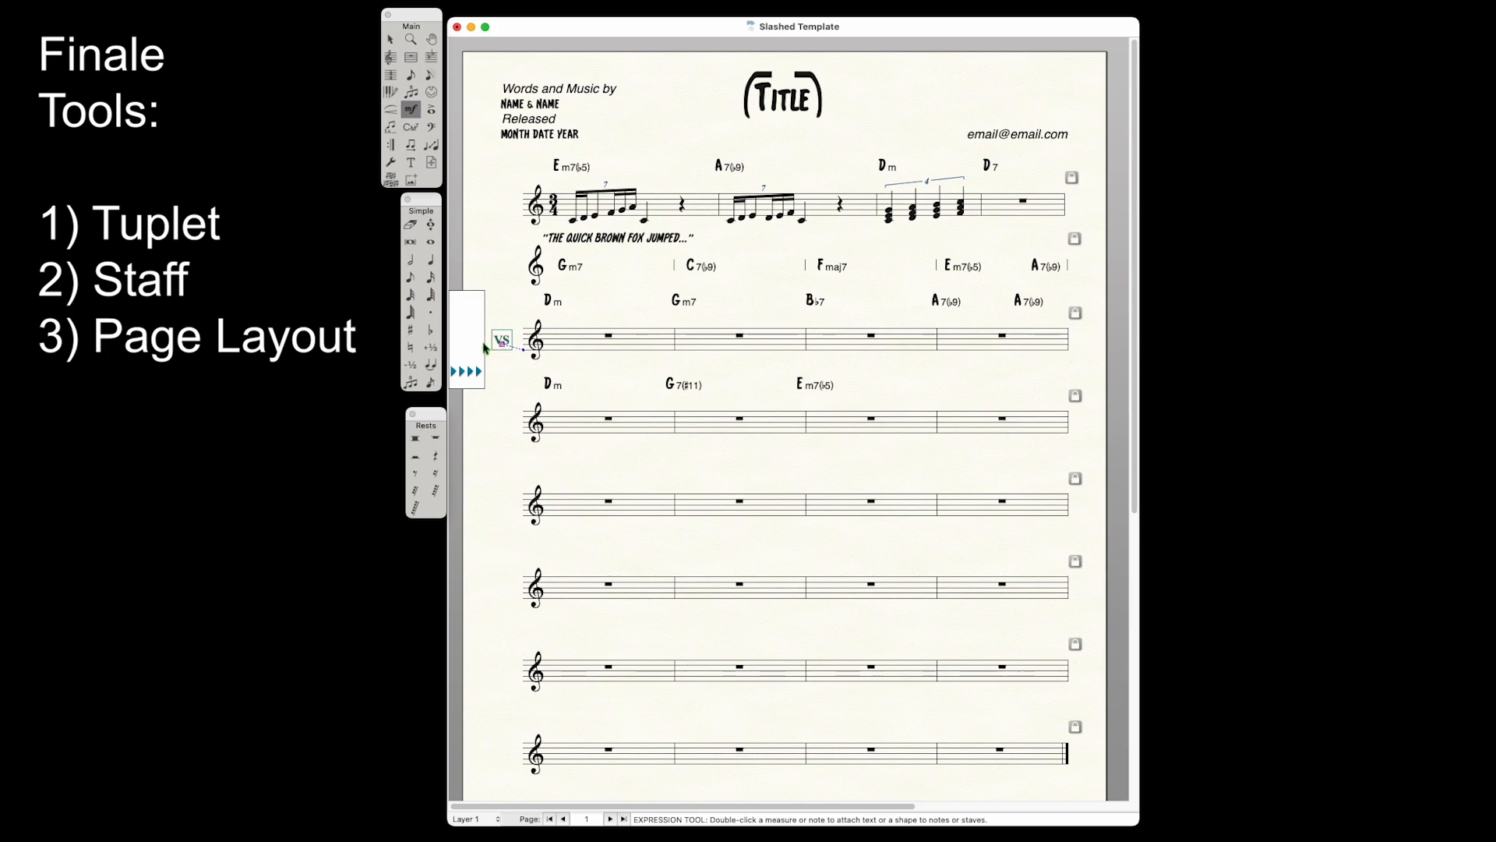
- Apply the second system's margins and distance between systems to systems 2 through 8 with Edit System Margins, and close the dialog
left_click(390, 38)
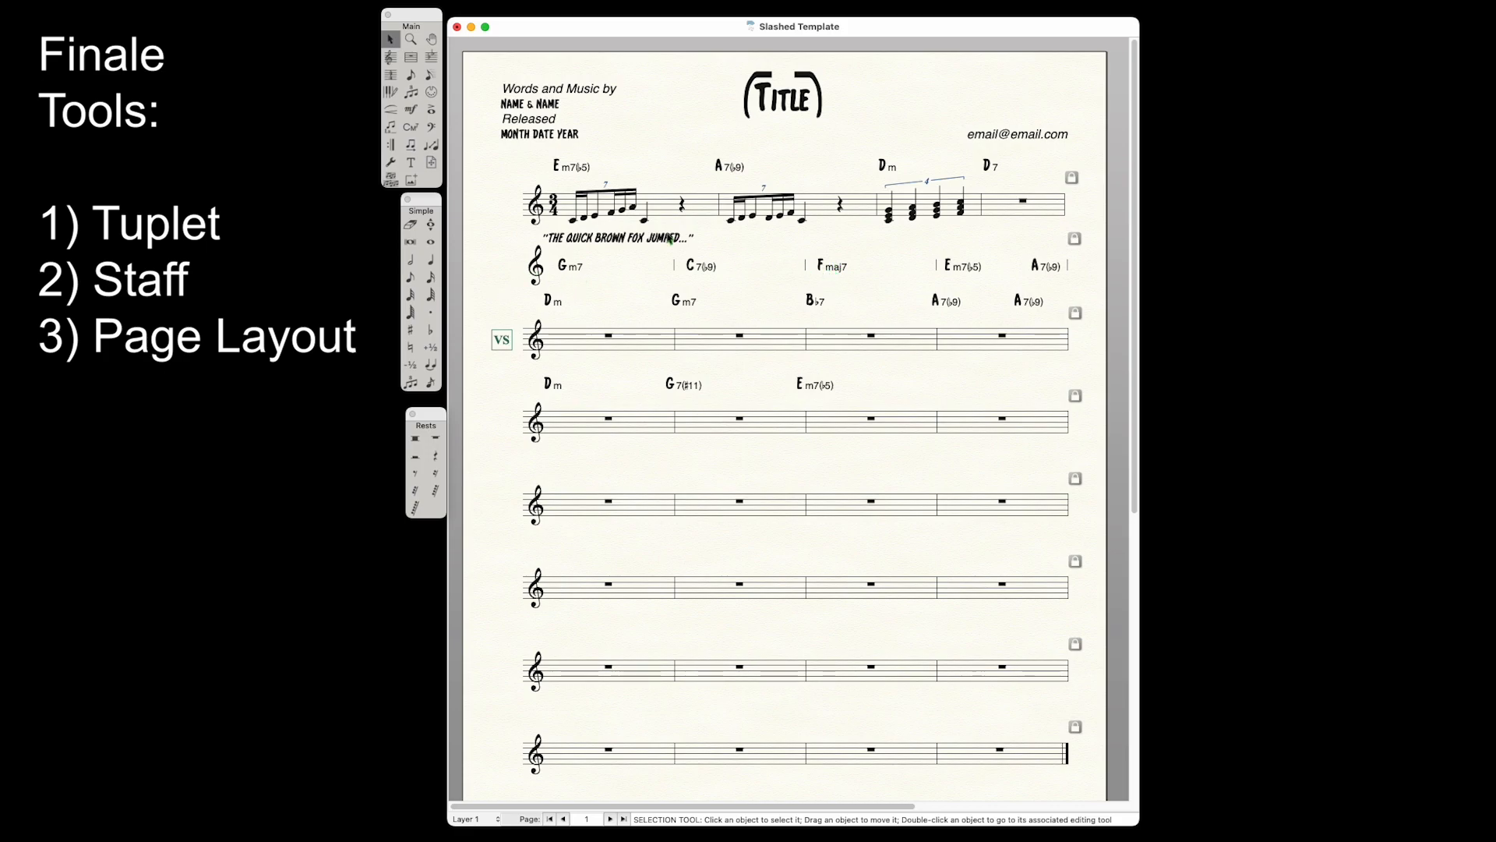
left_click(431, 161)
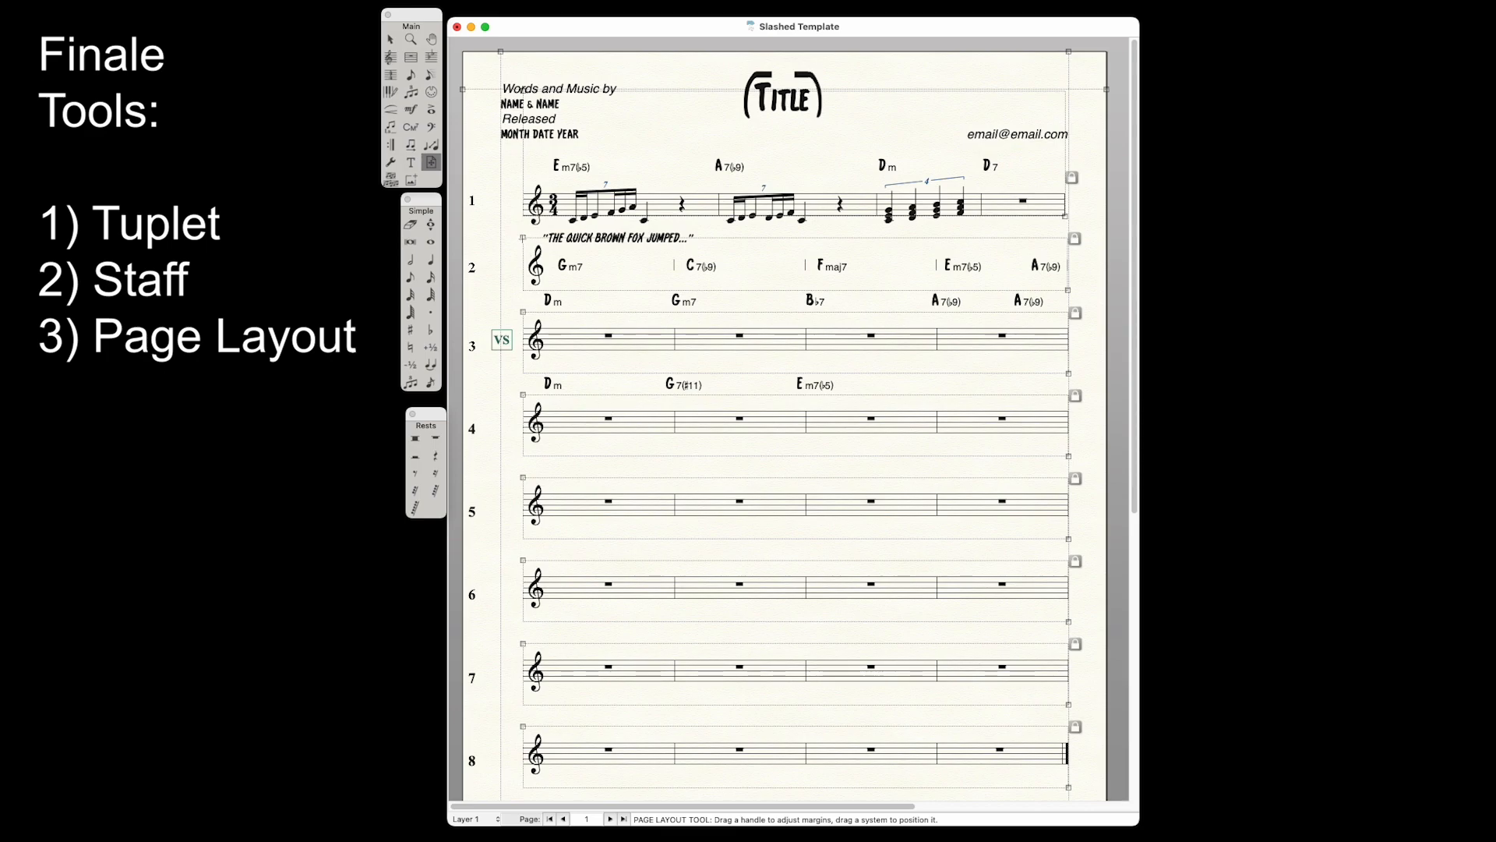
left_click(523, 238)
left_click(729, 1)
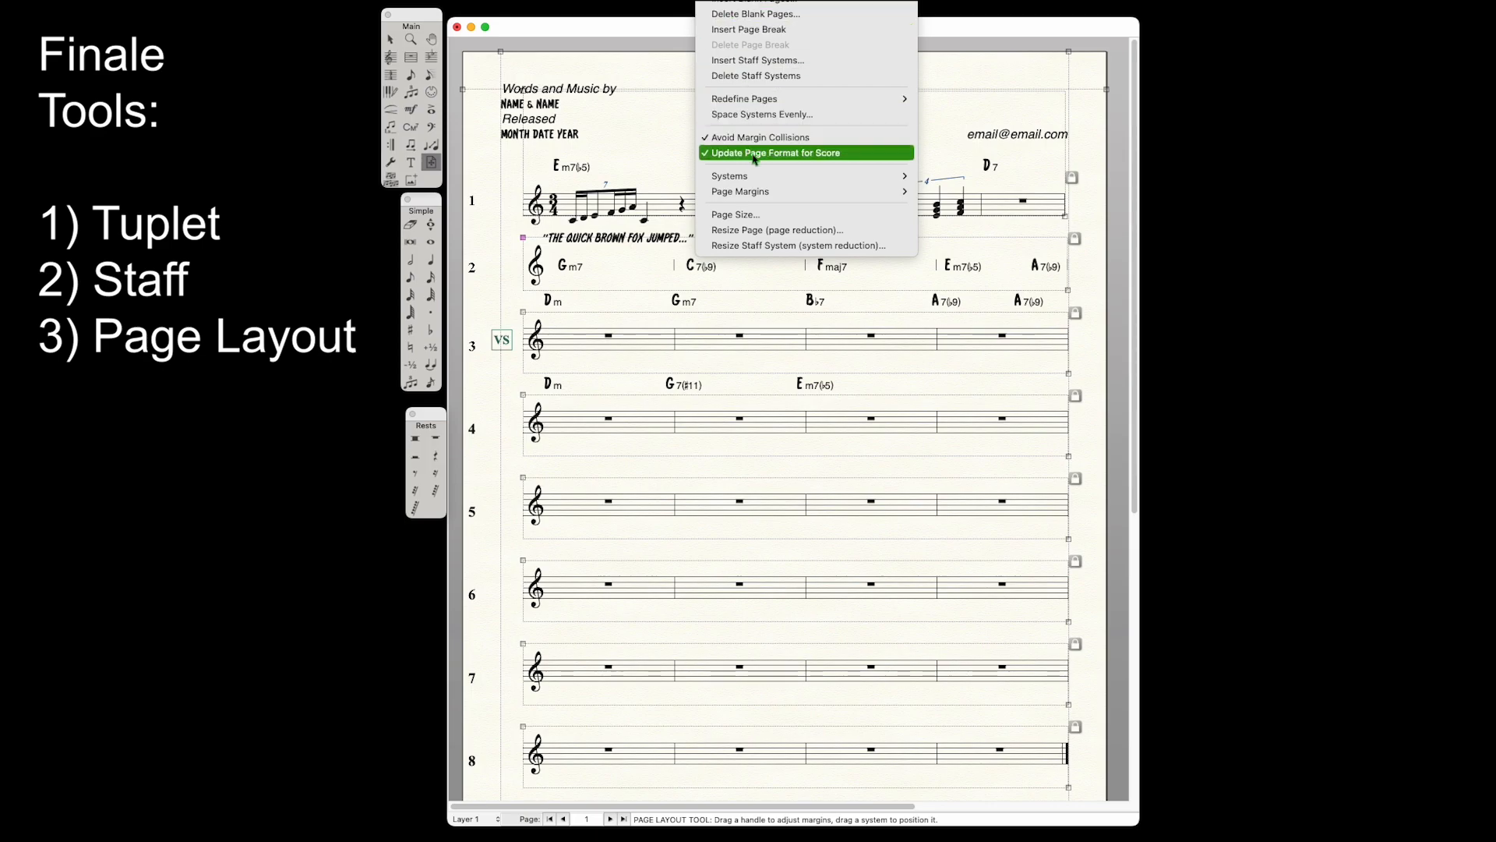
mouse_move(774, 181)
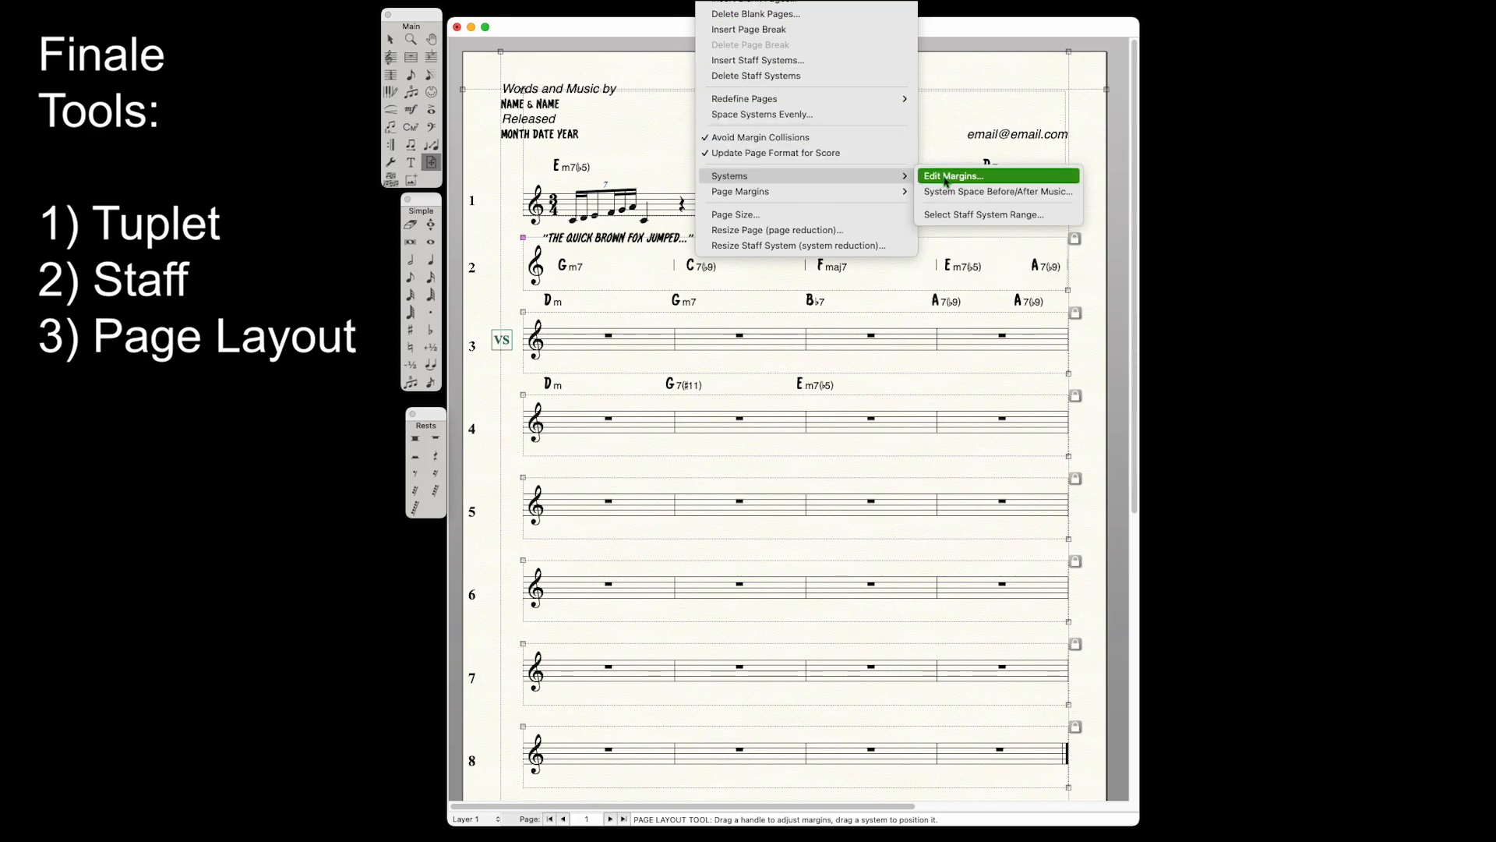
left_click(946, 182)
left_click_drag(1123, 466, 681, 314)
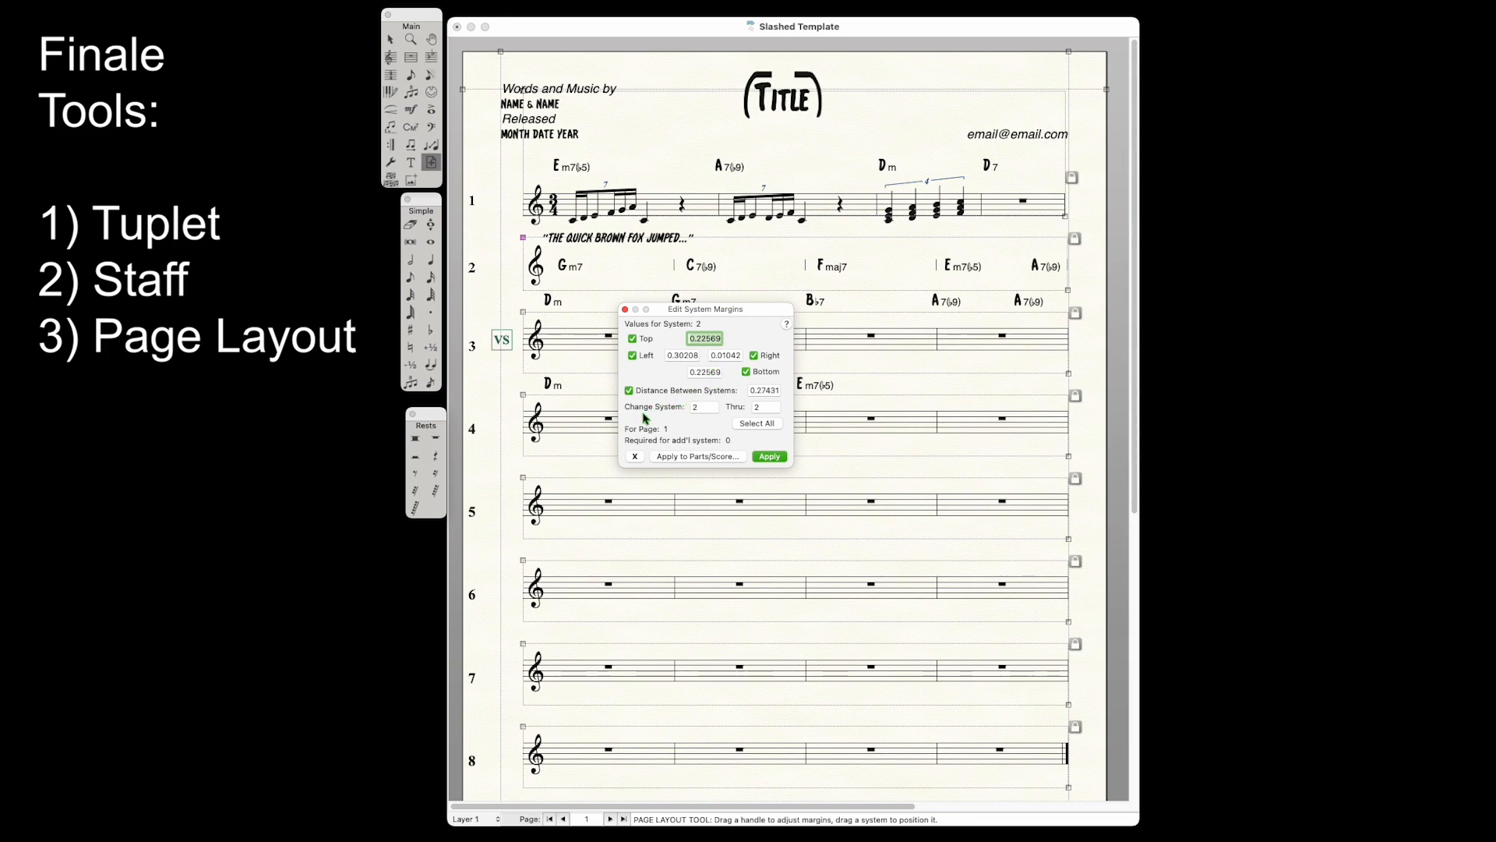
left_click(698, 406)
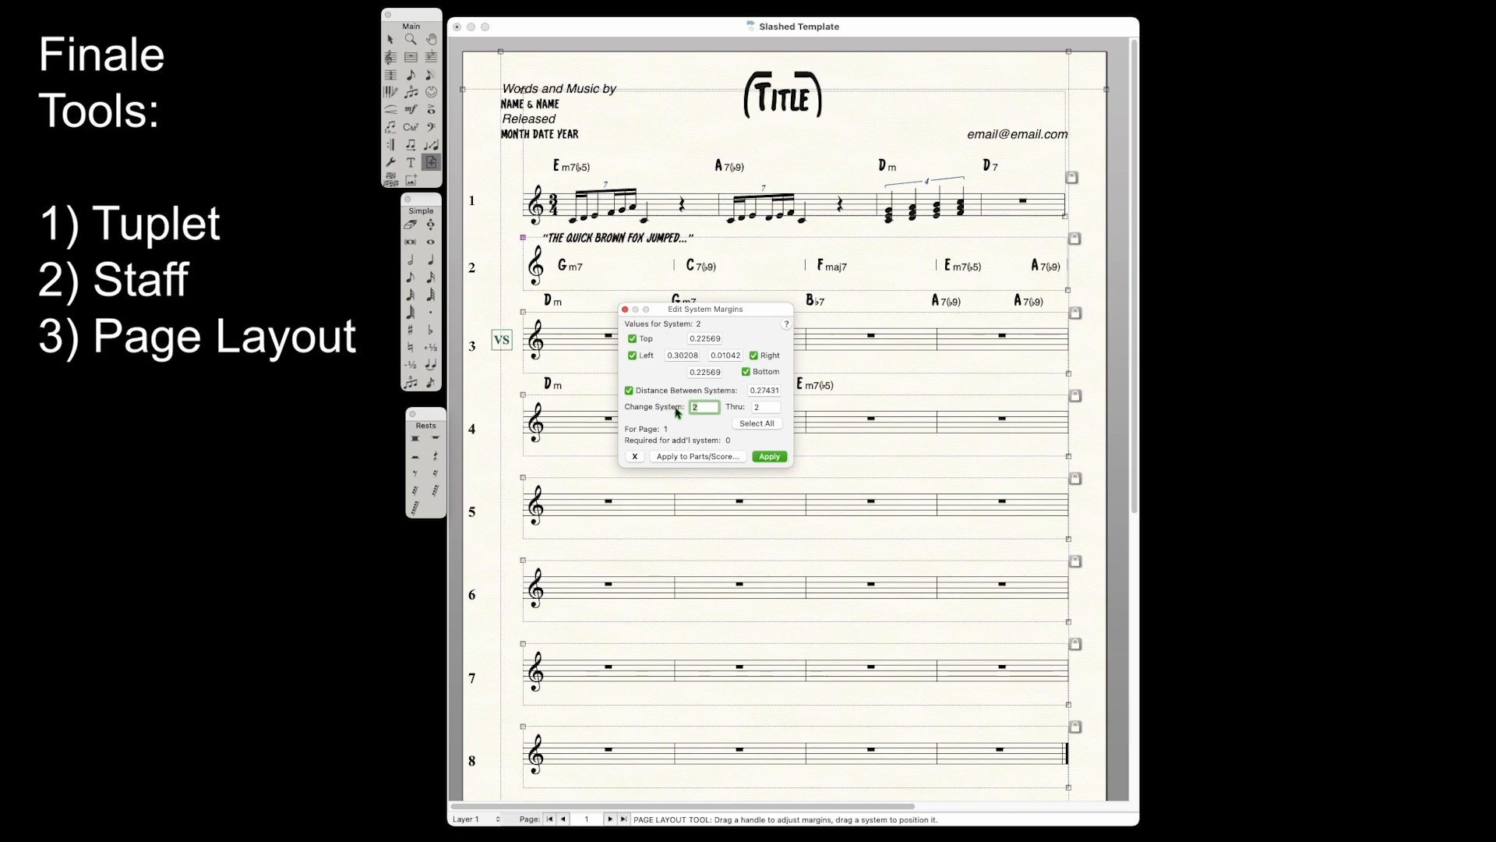
left_click(766, 406)
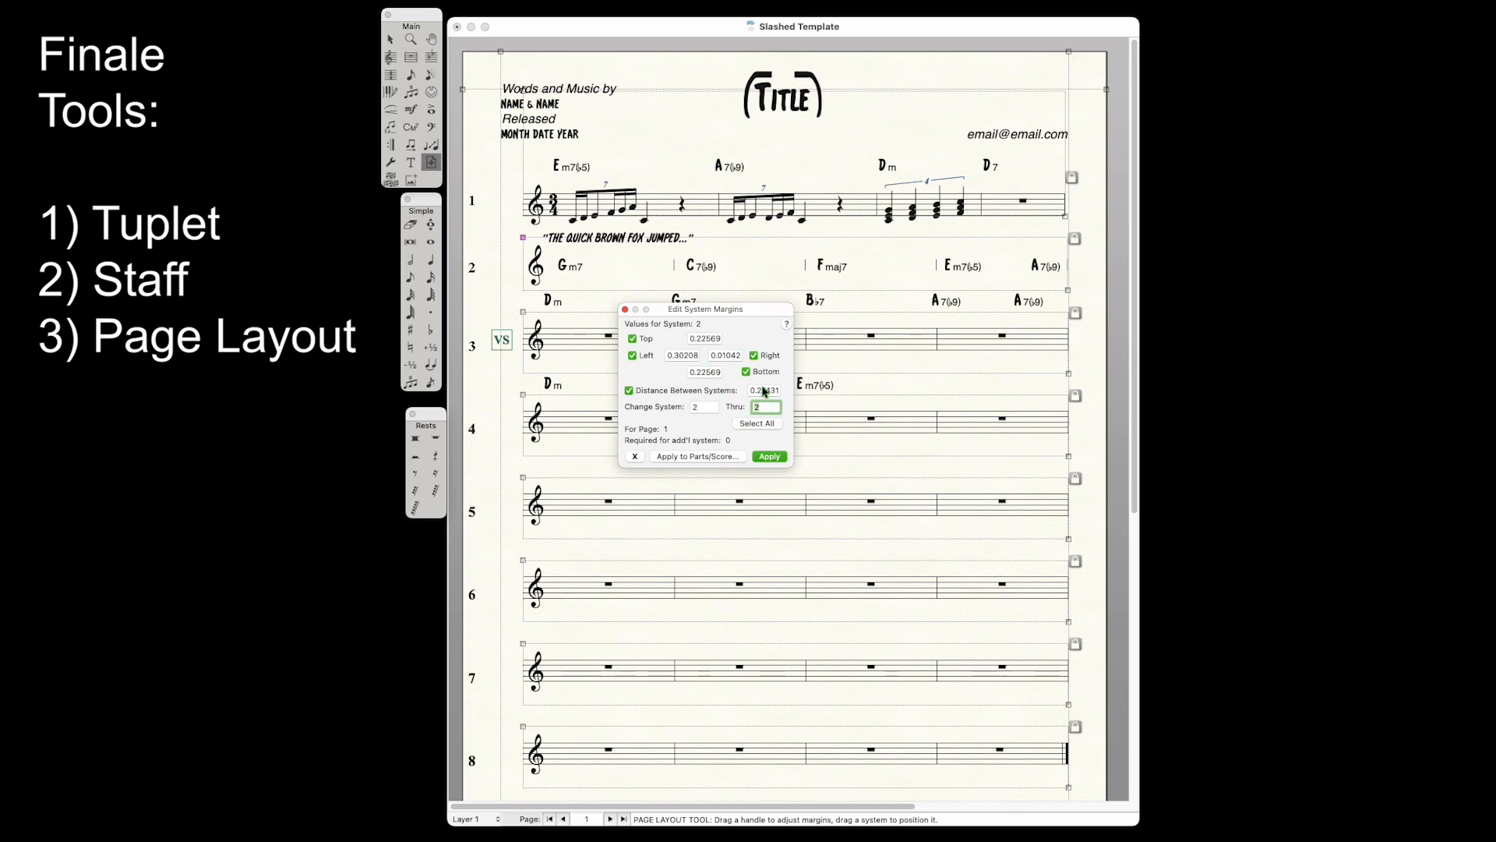
type("8")
left_click(768, 457)
left_click(625, 310)
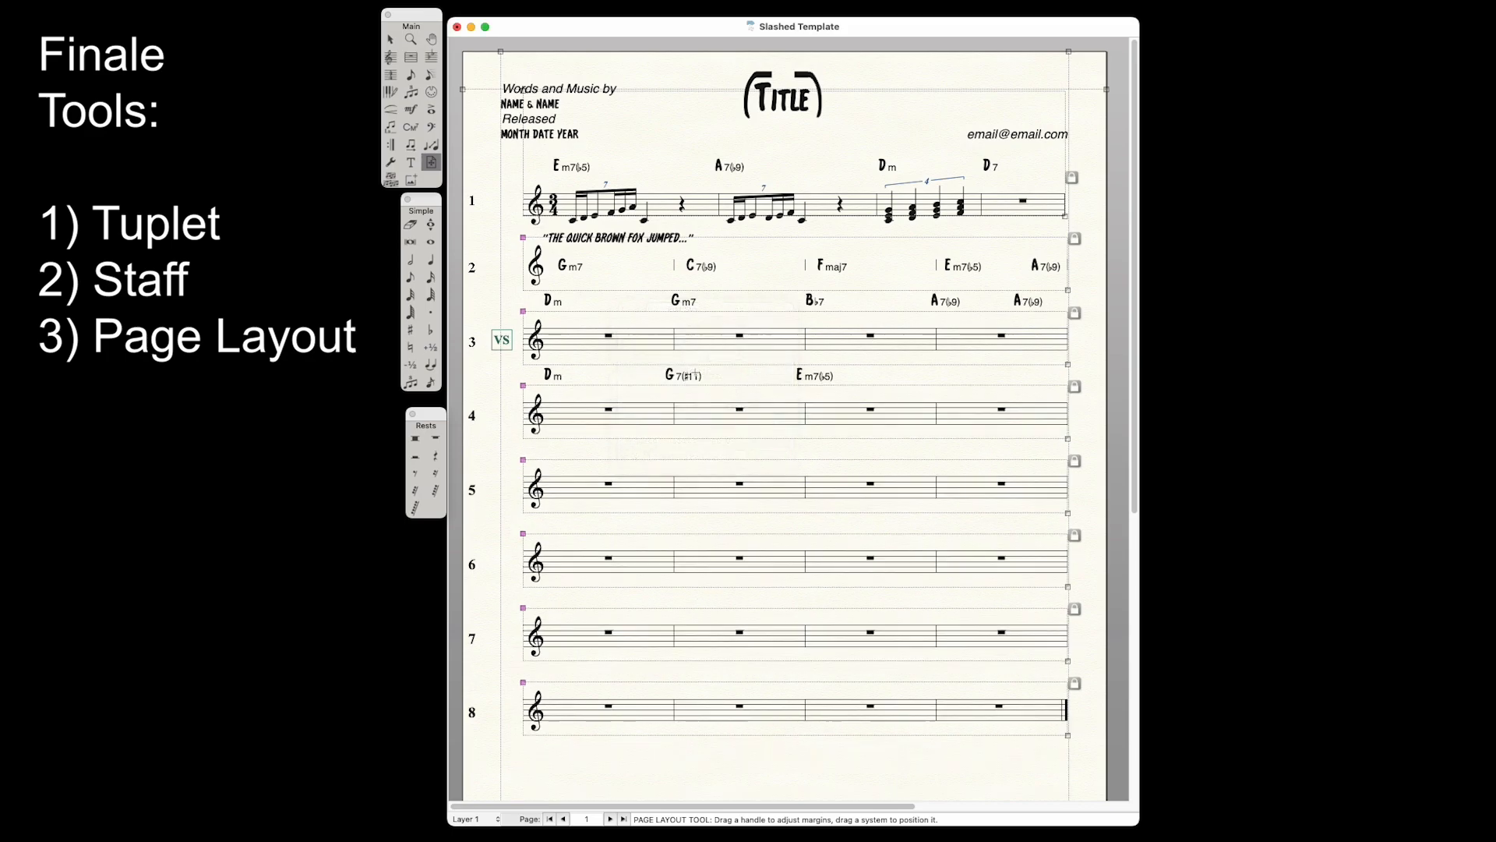